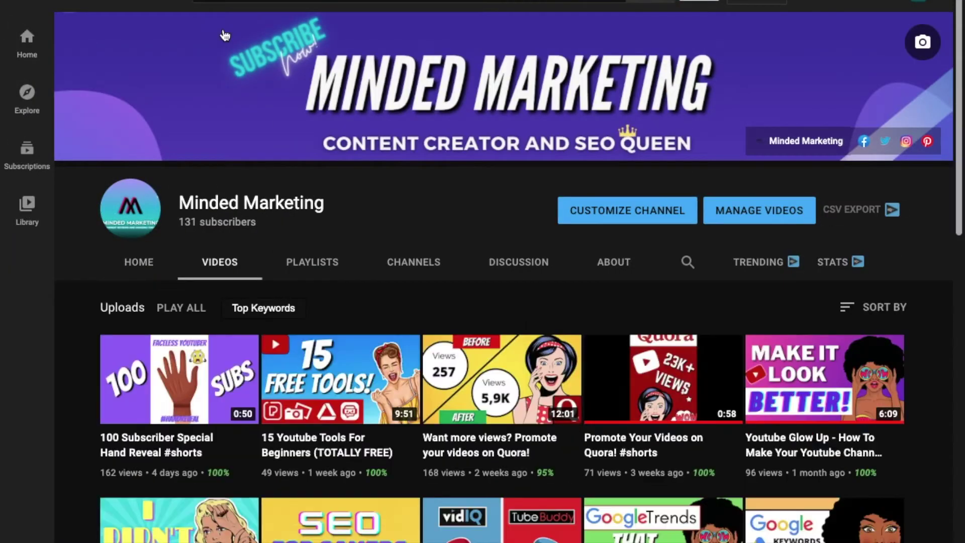
Scroll through the channel's uploads and return to the top of the list.
{"action": "scroll", "coordinate": [225, 35], "scroll_direction": "down", "scroll_amount": 10}
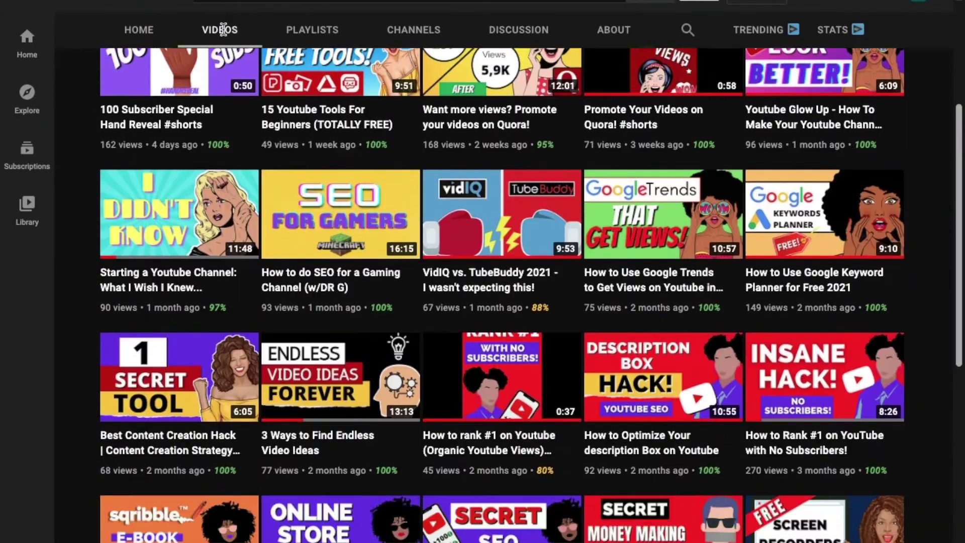
{"action": "scroll", "coordinate": [225, 35], "scroll_direction": "up", "scroll_amount": 5}
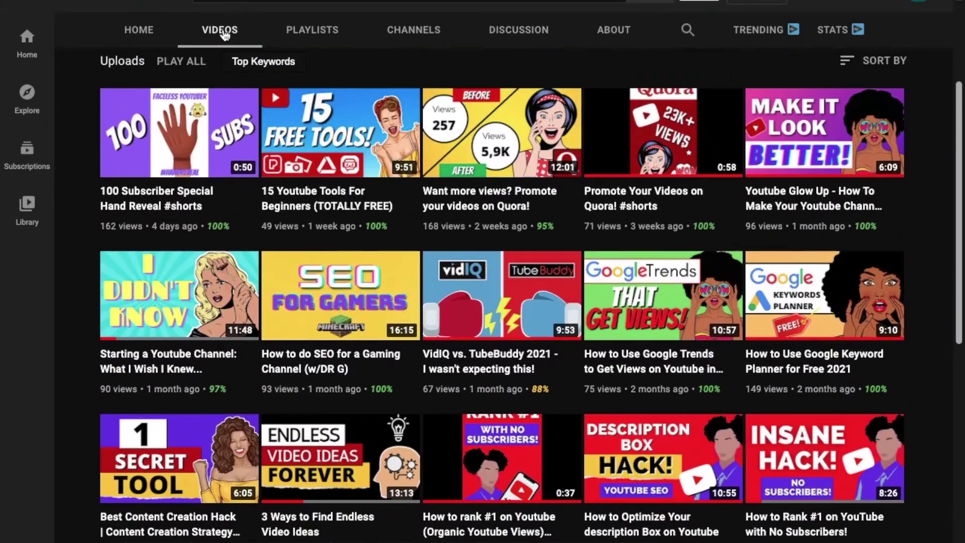
{"action": "scroll", "coordinate": [224, 35], "scroll_direction": "down", "scroll_amount": 3}
{"action": "scroll", "coordinate": [223, 33], "scroll_direction": "down", "scroll_amount": 7}
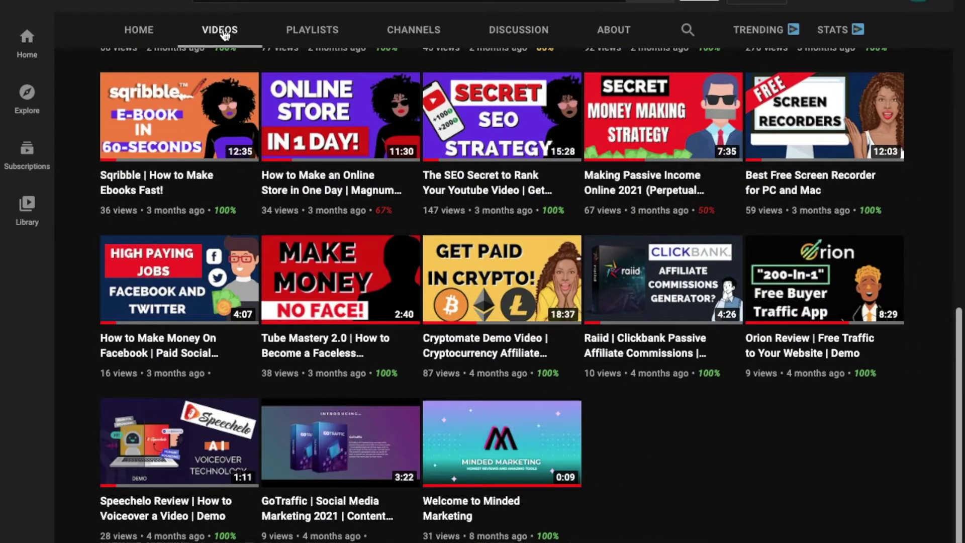
{"action": "scroll", "coordinate": [224, 35], "scroll_direction": "up", "scroll_amount": 10}
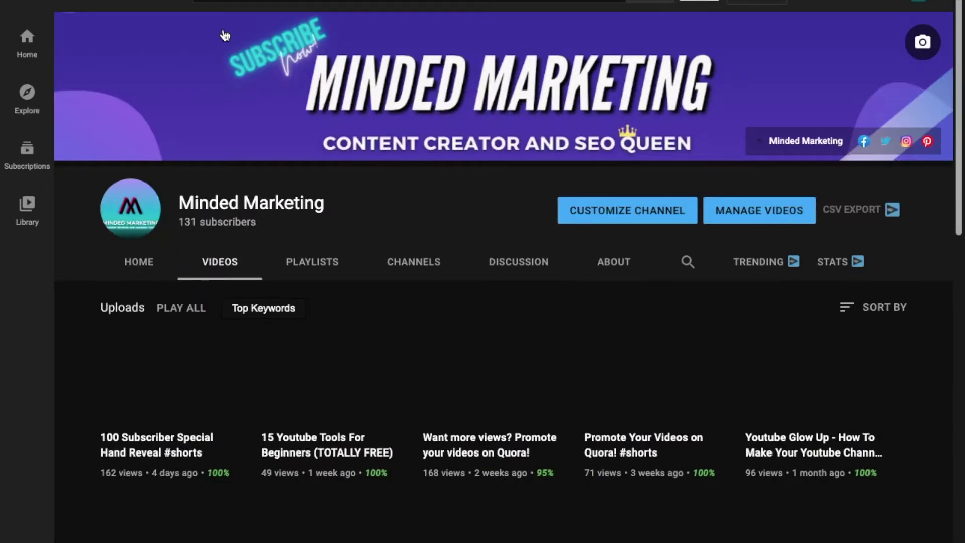
{"action": "scroll", "coordinate": [225, 35], "scroll_direction": "down", "scroll_amount": 5}
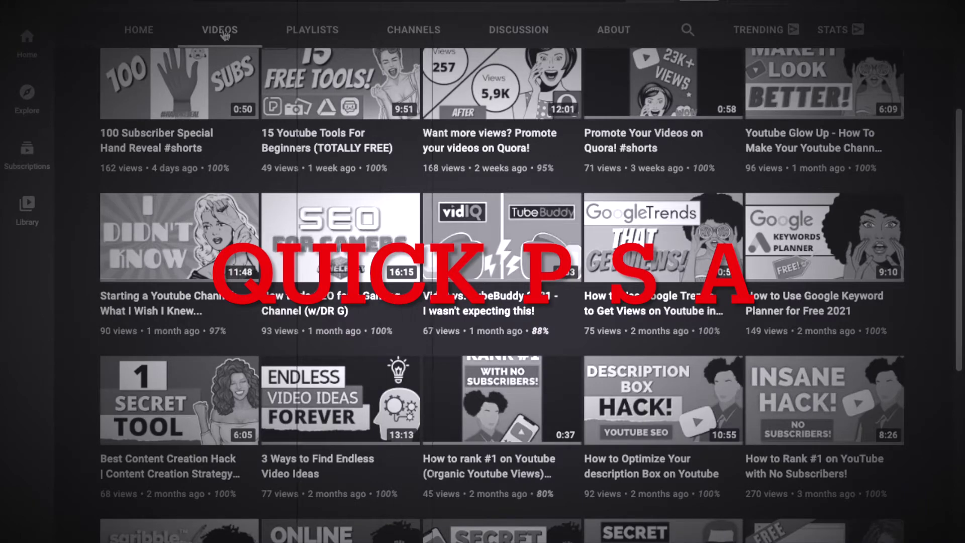
{"action": "scroll", "coordinate": [225, 34], "scroll_direction": "down", "scroll_amount": 2}
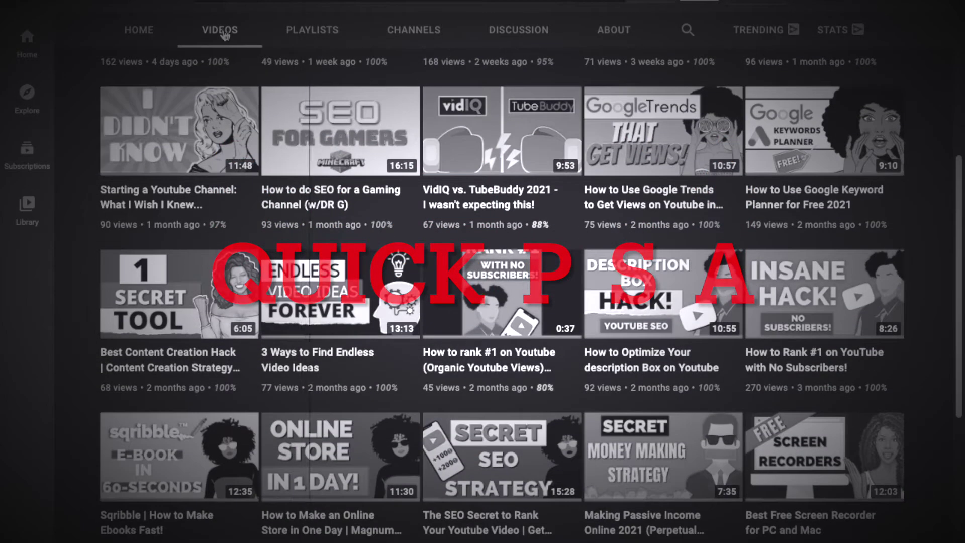
{"action": "scroll", "coordinate": [224, 34], "scroll_direction": "down", "scroll_amount": 3}
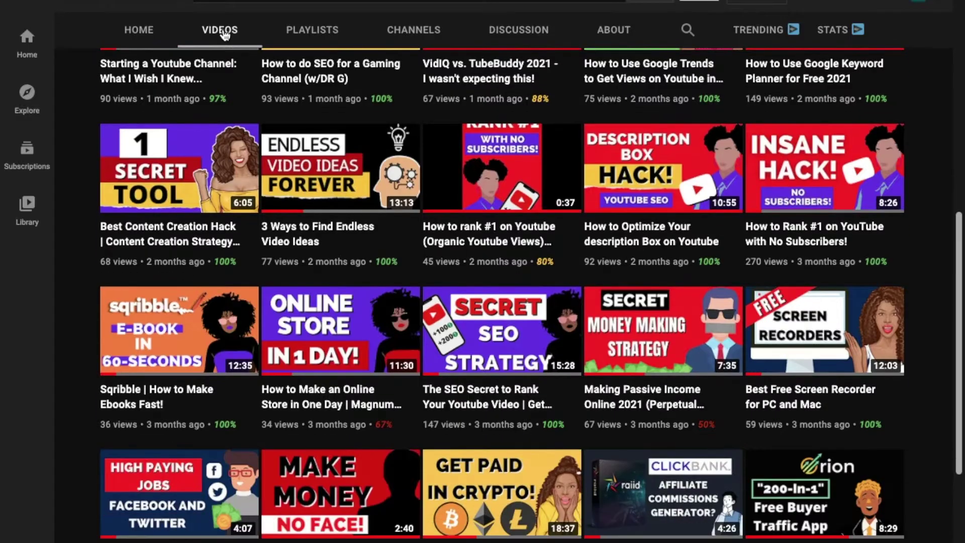
{"action": "left_click", "coordinate": [225, 34]}
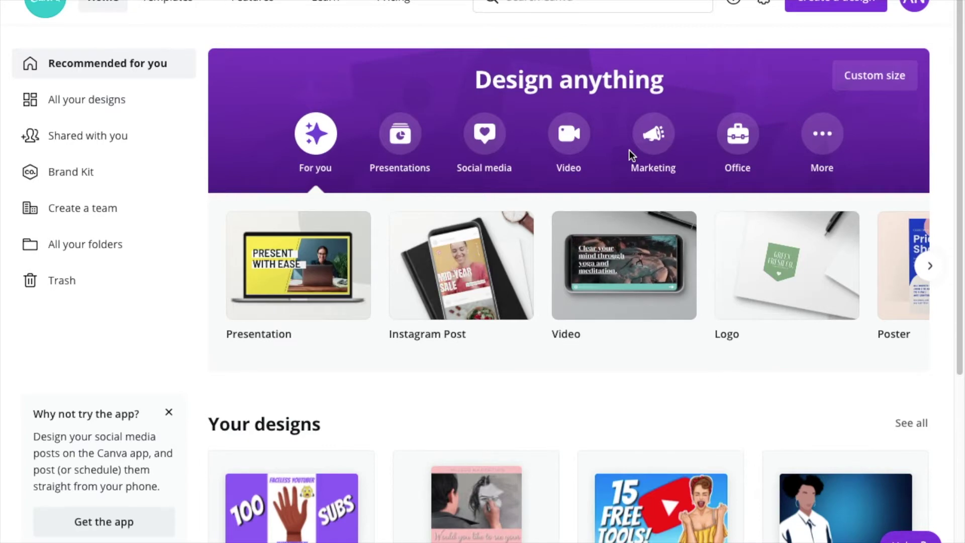
Start a new YouTube Thumbnail design by searching 'thum' among design types.
{"action": "scroll", "coordinate": [629, 150], "scroll_direction": "down", "scroll_amount": 6}
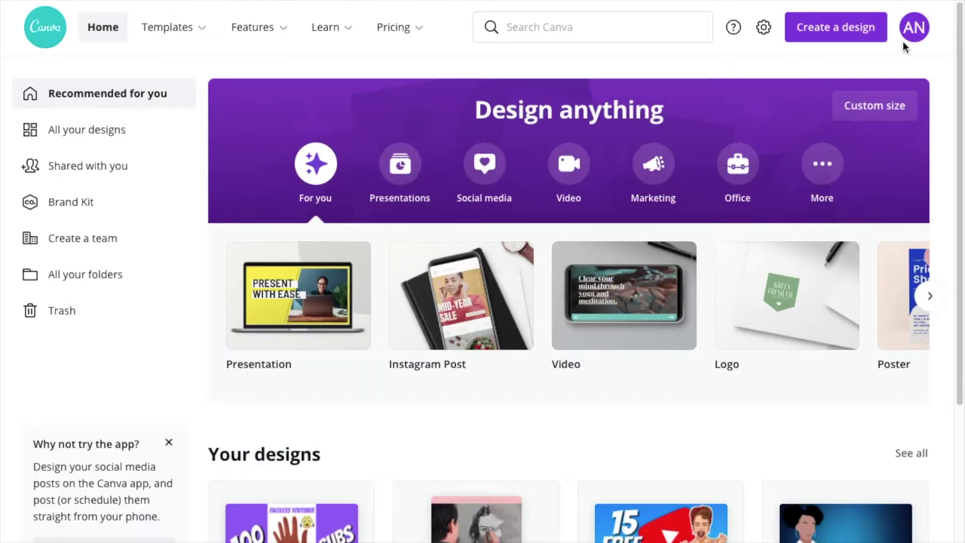
{"action": "left_click", "coordinate": [820, 23]}
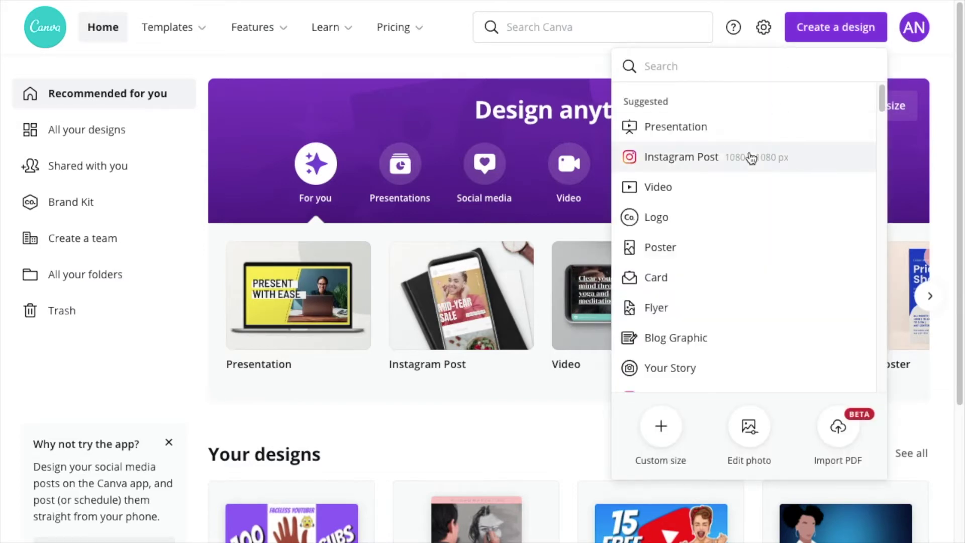
{"action": "type", "text": "thum"}
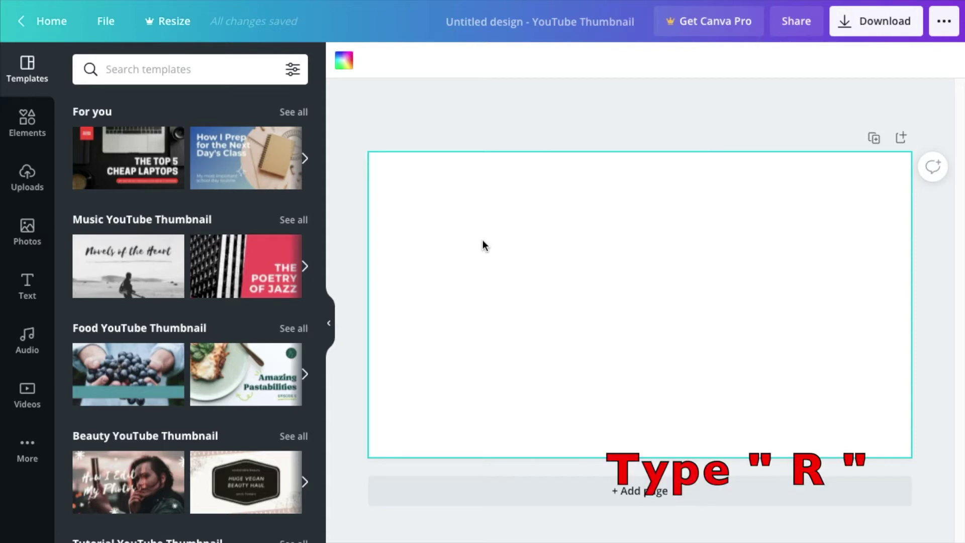
Add a grey rectangle with R, stretch it past the page bottom, then delete it.
{"action": "key", "text": "r"}
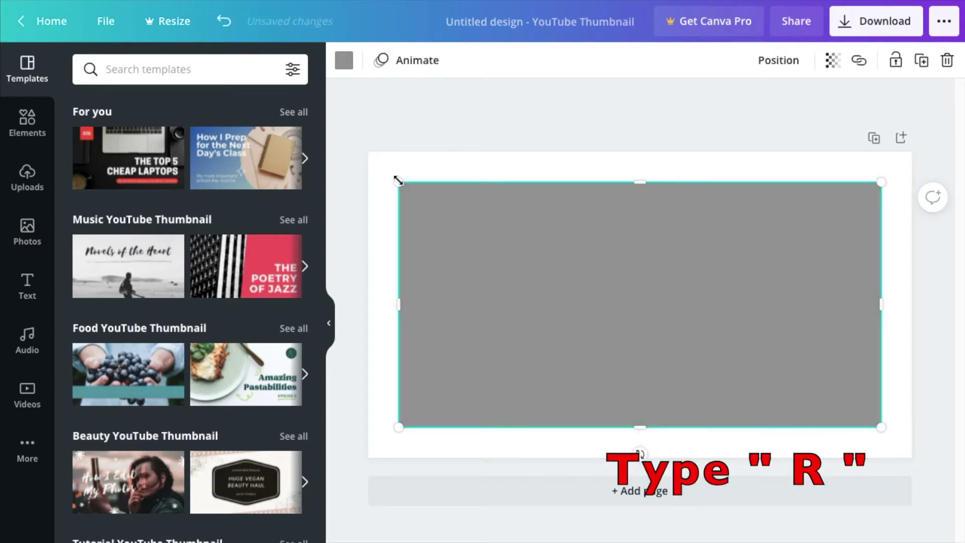
{"action": "left_click_drag", "start_coordinate": [397, 181], "coordinate": [367, 144]}
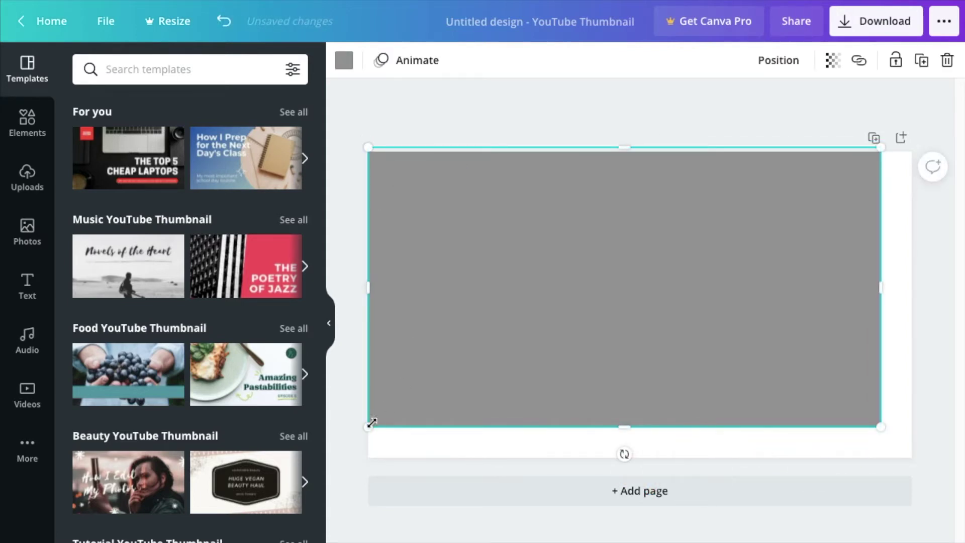
{"action": "left_click_drag", "start_coordinate": [366, 424], "coordinate": [351, 490]}
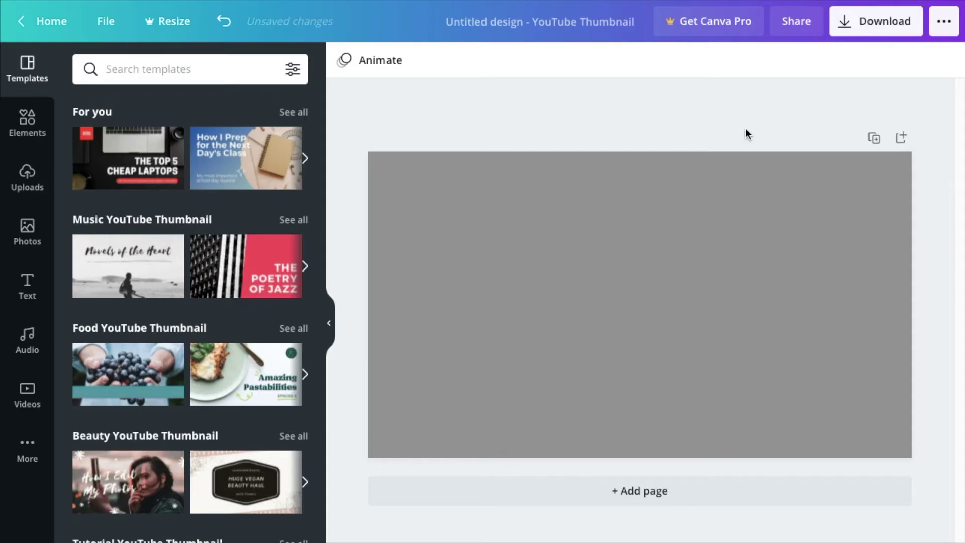
{"action": "left_click", "coordinate": [702, 218]}
{"action": "key", "text": "Delete"}
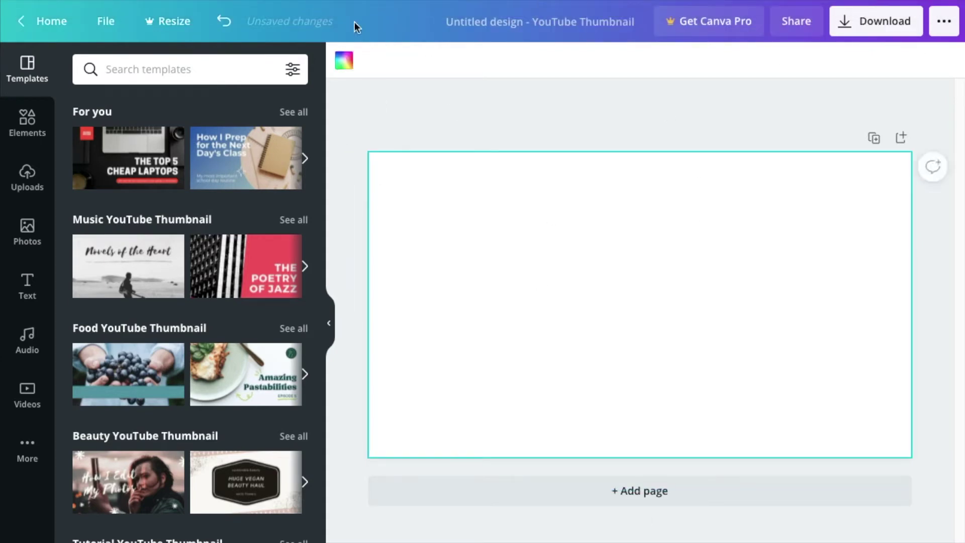
Set the page background colour to grey.
{"action": "left_click", "coordinate": [344, 63]}
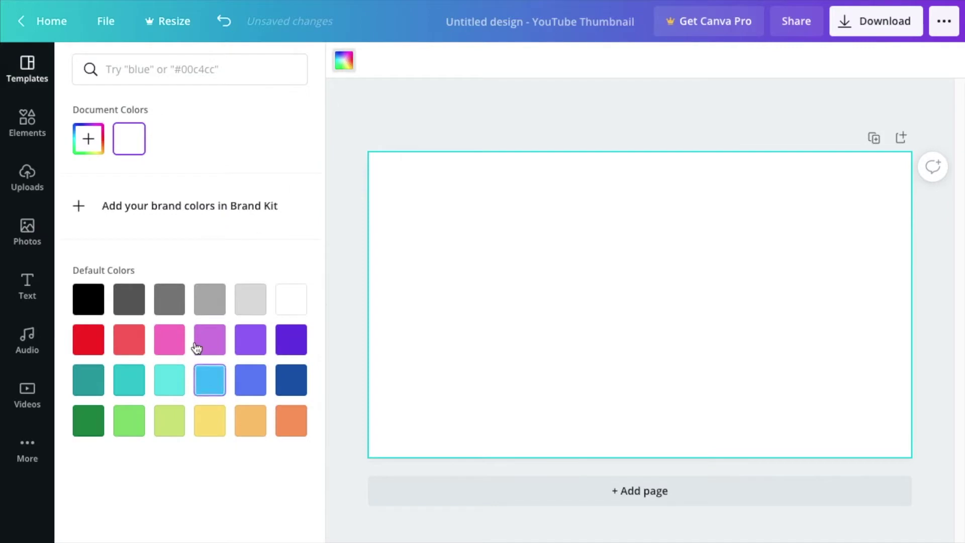
{"action": "left_click", "coordinate": [210, 303]}
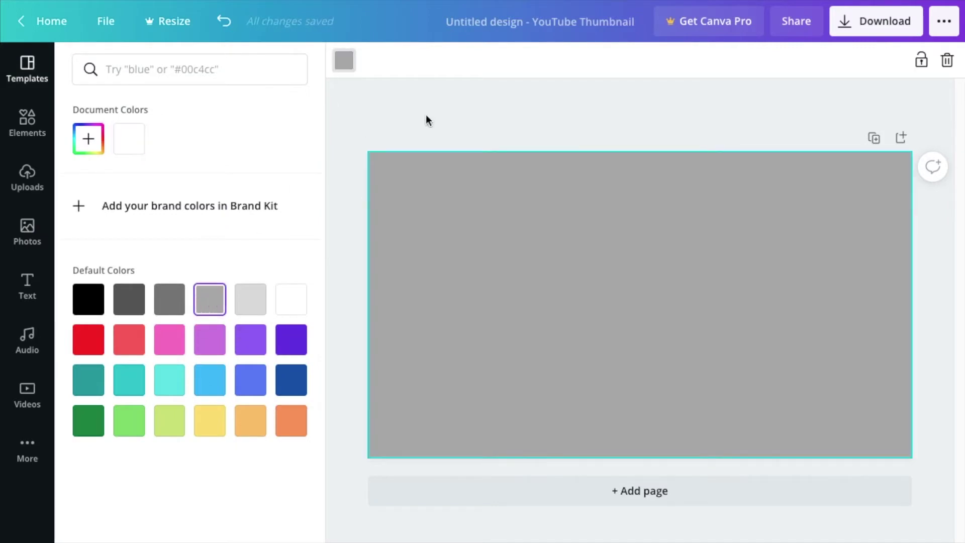
{"action": "key", "text": "Escape"}
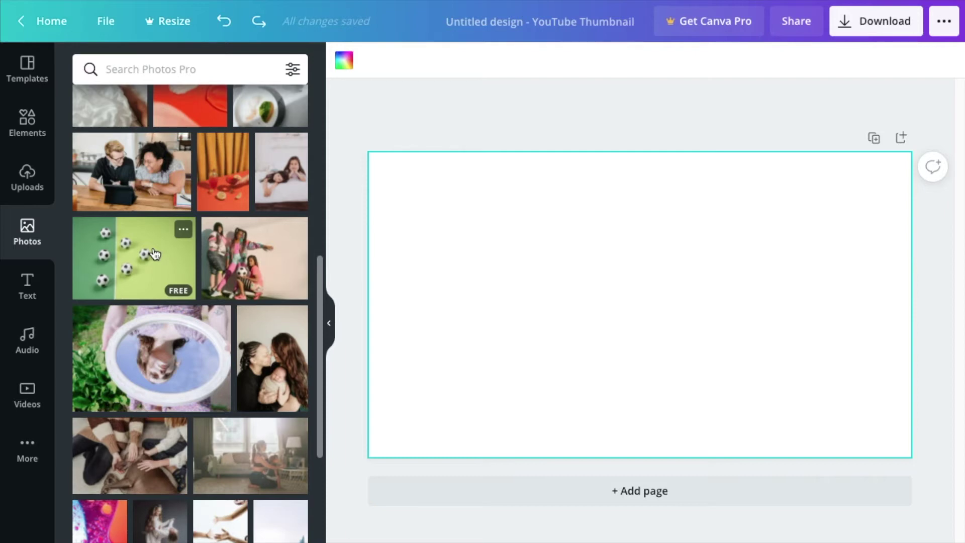
Drop the soccer-balls-on-green photo onto the page as the full-page background image.
{"action": "scroll", "coordinate": [166, 281], "scroll_direction": "up", "scroll_amount": 3}
{"action": "scroll", "coordinate": [172, 294], "scroll_direction": "down", "scroll_amount": 3}
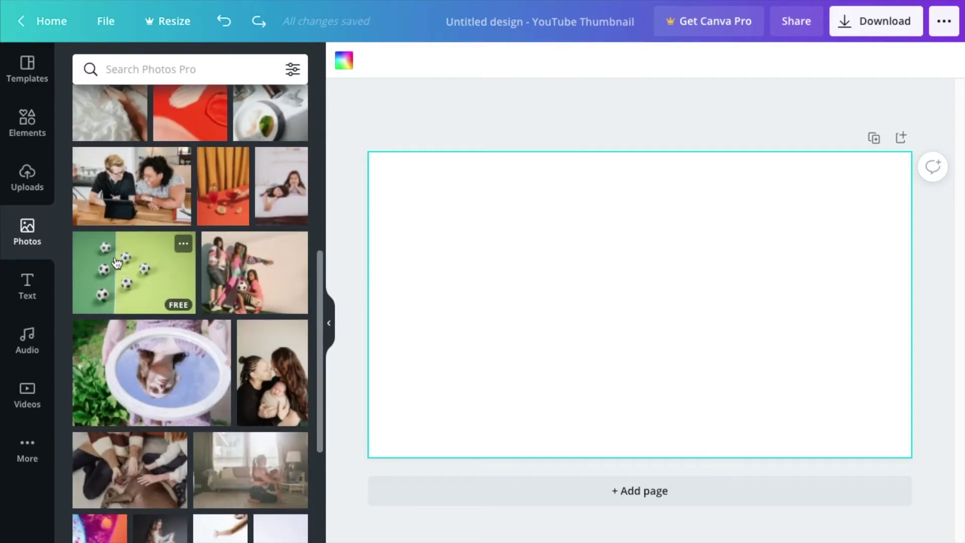
{"action": "left_click_drag", "start_coordinate": [117, 262], "coordinate": [538, 254]}
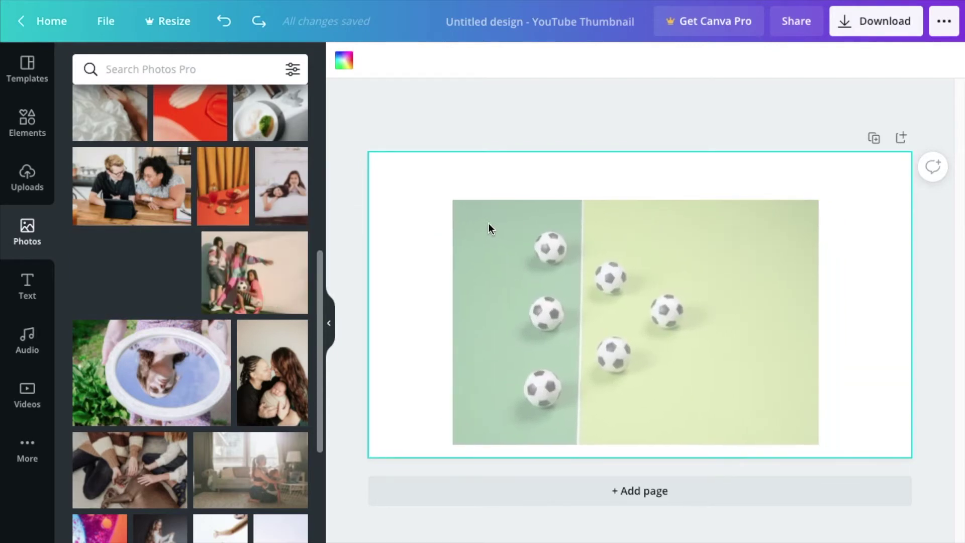
{"action": "left_click_drag", "start_coordinate": [488, 224], "coordinate": [457, 171]}
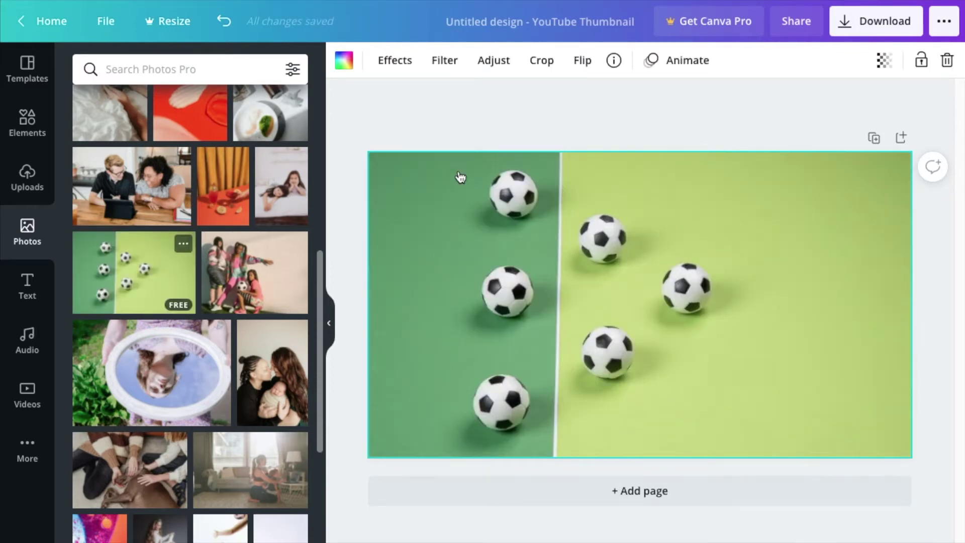
Add a heading reading 'CHEERS!' and place it on the right of the photo.
{"action": "left_click", "coordinate": [26, 285]}
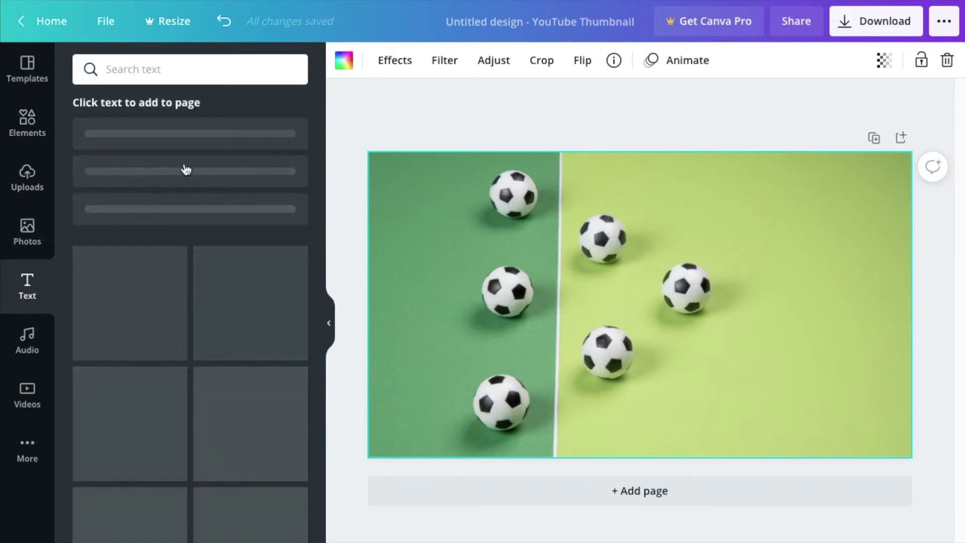
{"action": "left_click", "coordinate": [153, 141]}
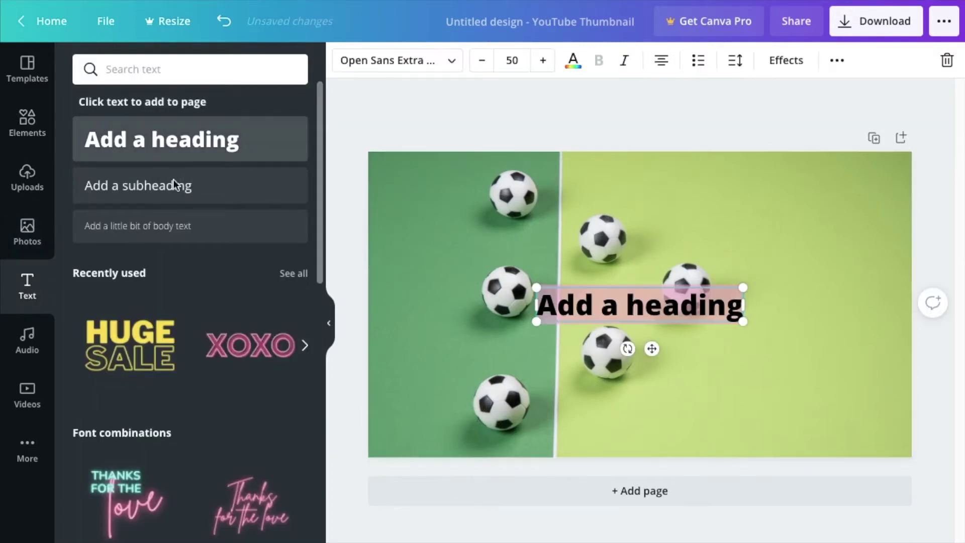
{"action": "scroll", "coordinate": [161, 458], "scroll_direction": "down", "scroll_amount": 10}
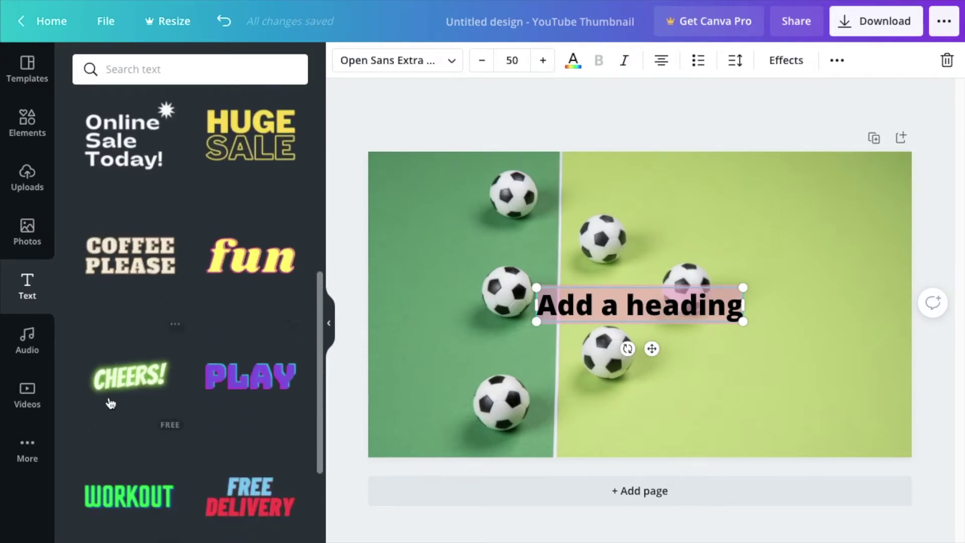
{"action": "type", "text": "C"}
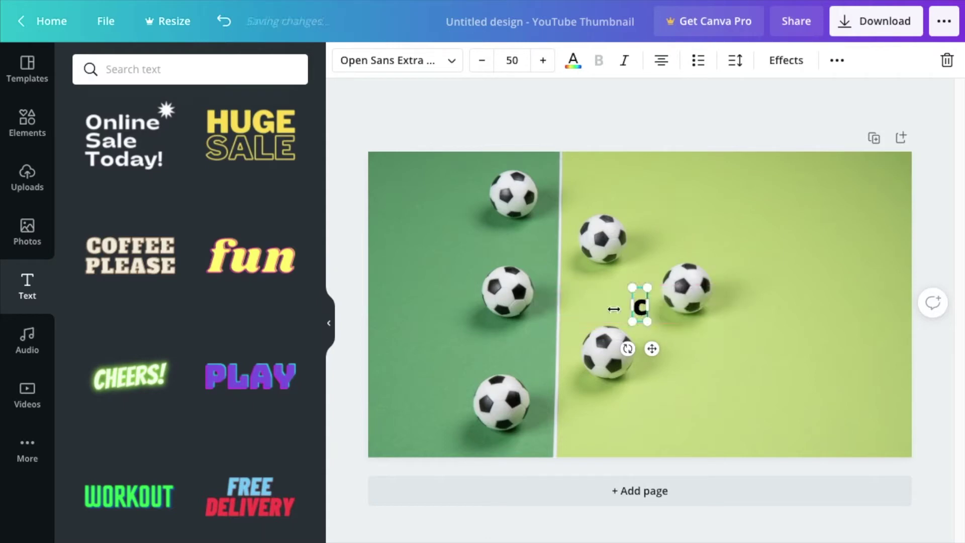
{"action": "type", "text": "HEERS!"}
{"action": "double_click", "coordinate": [646, 305]}
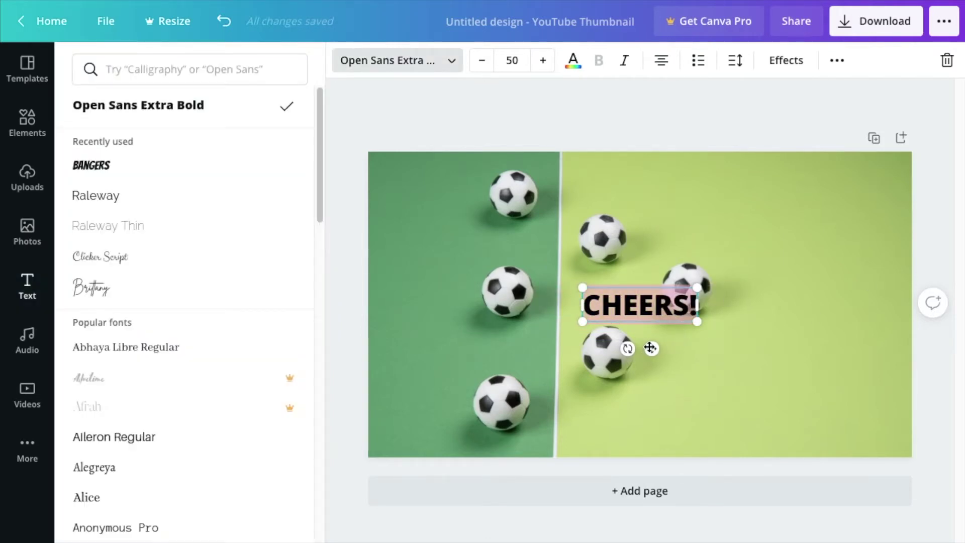
{"action": "left_click_drag", "start_coordinate": [651, 347], "coordinate": [741, 374]}
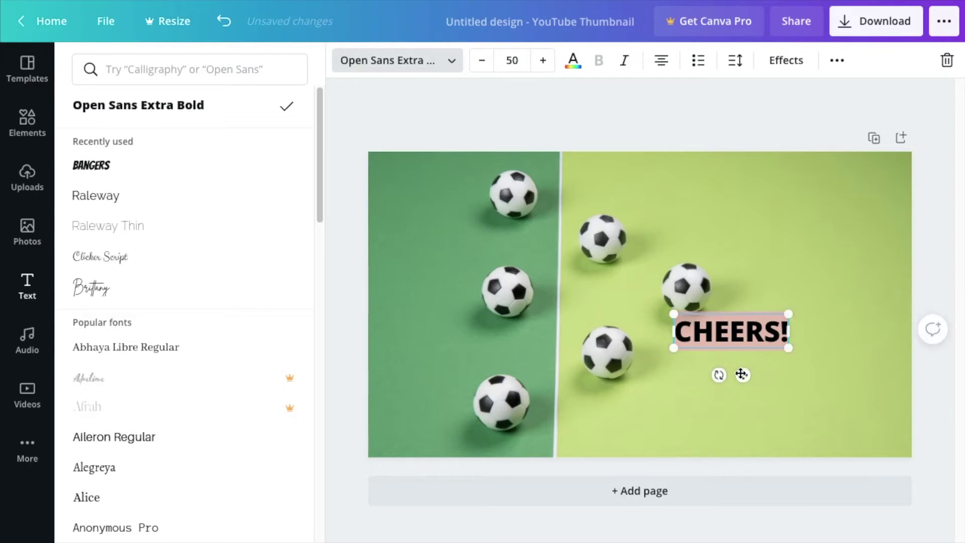
{"action": "left_click", "coordinate": [736, 338]}
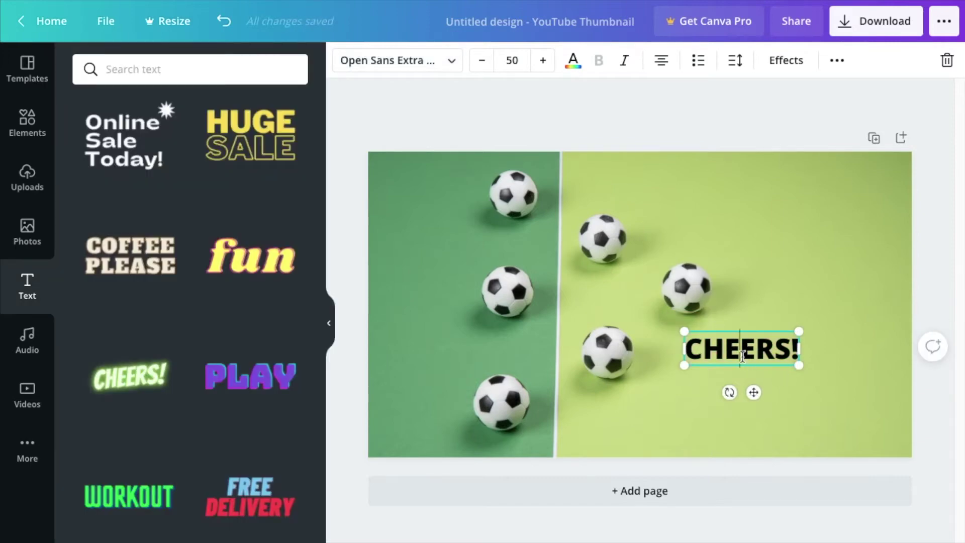
{"action": "key", "text": "ctrl+a"}
Make CHEERS! white and give it a Lift effect with intensity 87.
{"action": "left_click", "coordinate": [785, 62]}
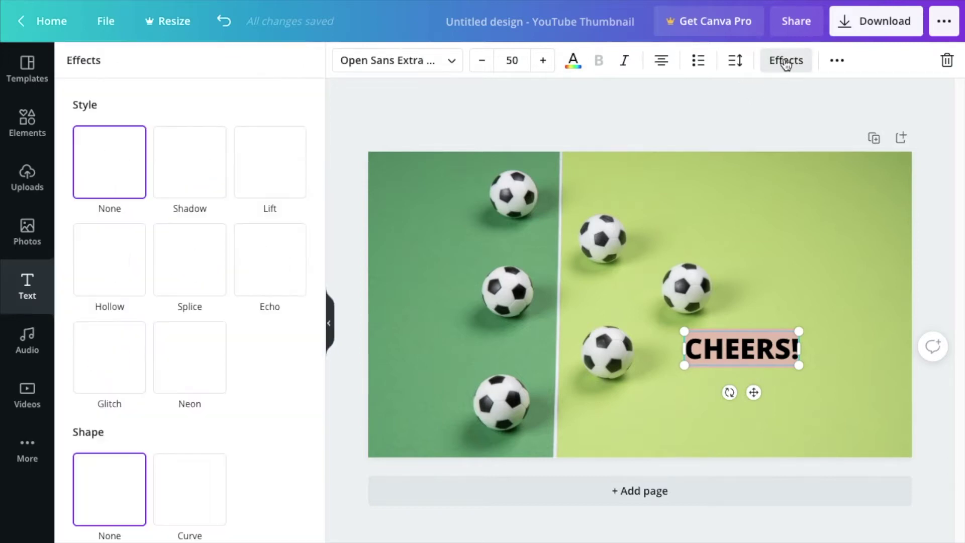
{"action": "left_click", "coordinate": [572, 60]}
{"action": "left_click", "coordinate": [169, 138]}
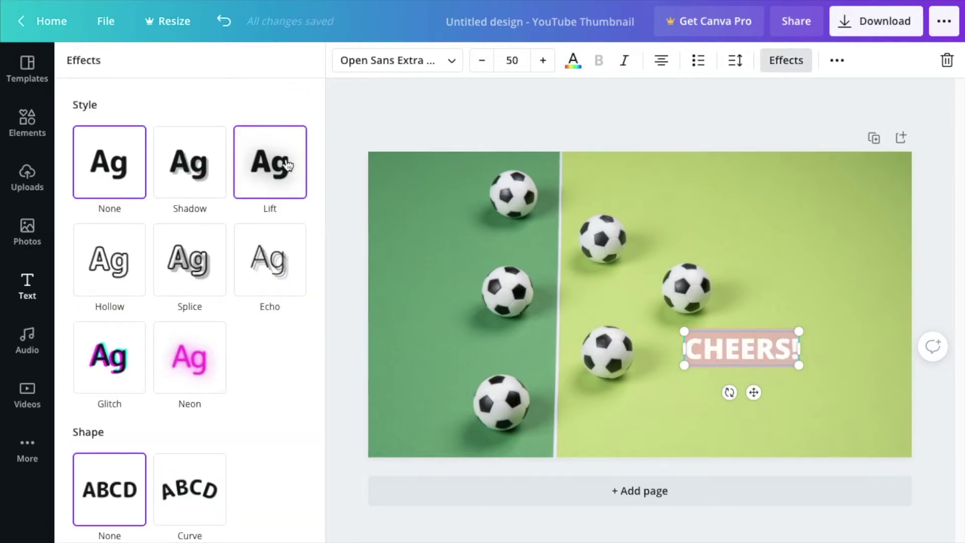
{"action": "left_click", "coordinate": [288, 165]}
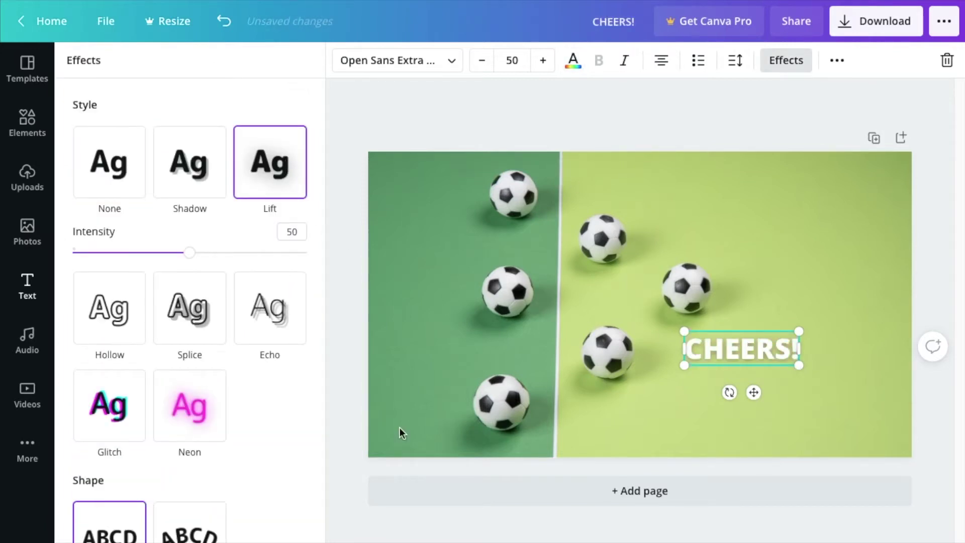
{"action": "left_click_drag", "start_coordinate": [194, 255], "coordinate": [267, 255]}
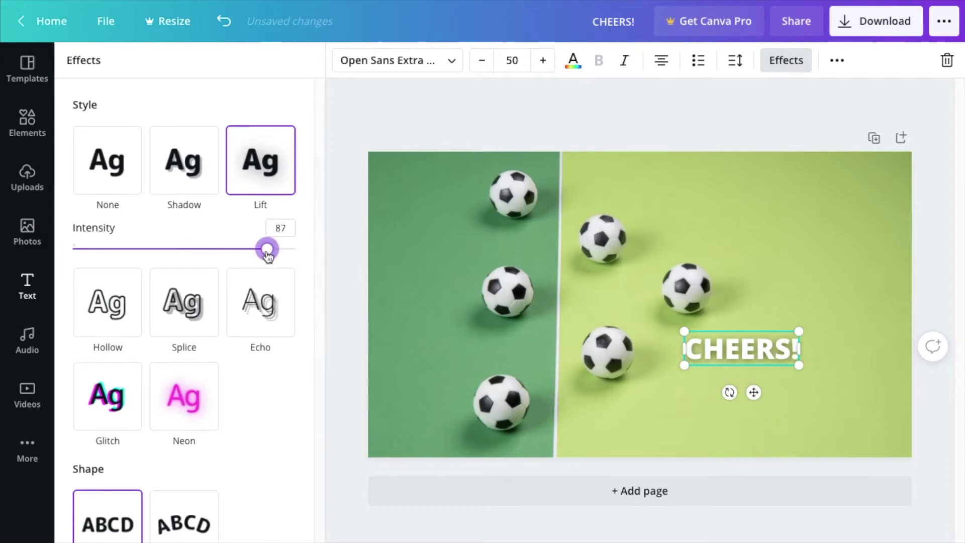
Enlarge CHEERS! to size 109 and move it to the lower right.
{"action": "left_click_drag", "start_coordinate": [801, 330], "coordinate": [930, 263]}
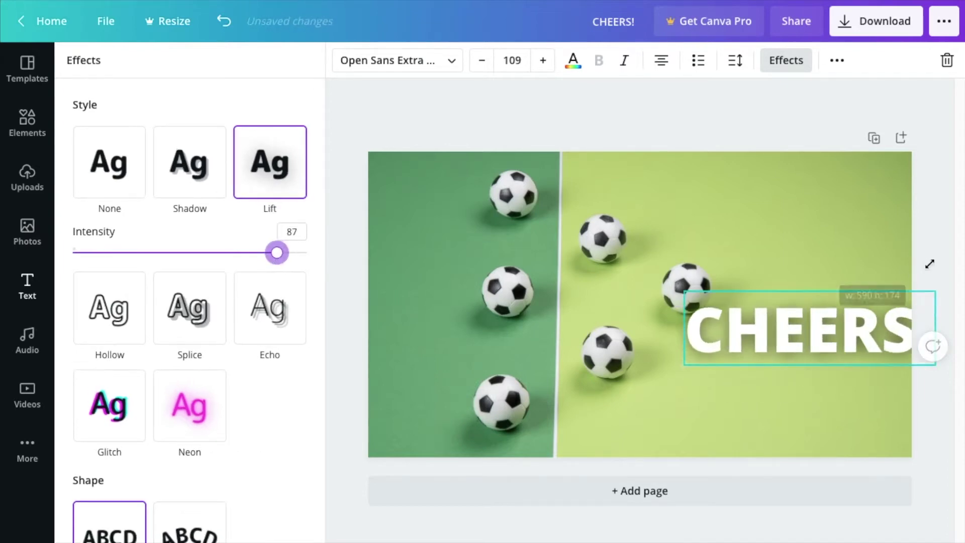
{"action": "left_click_drag", "start_coordinate": [759, 326], "coordinate": [722, 388]}
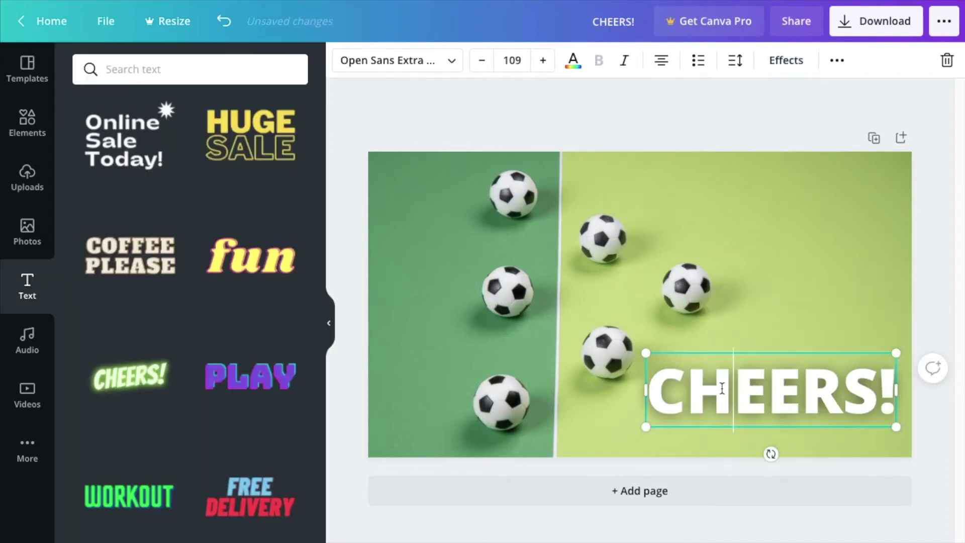
{"action": "left_click", "coordinate": [785, 61]}
Switch CHEERS! to a Shadow effect with a black shadow colour.
{"action": "left_click", "coordinate": [199, 161]}
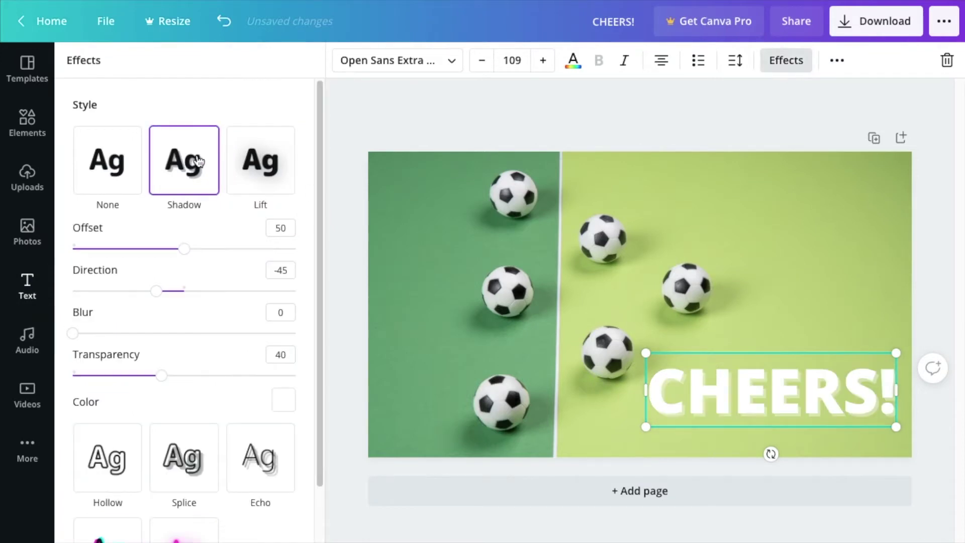
{"action": "left_click", "coordinate": [284, 402]}
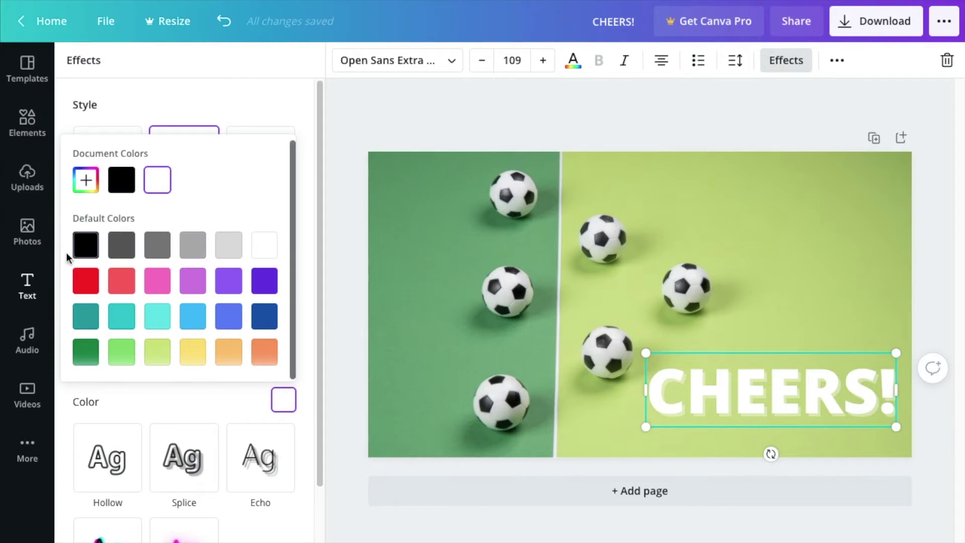
{"action": "left_click", "coordinate": [83, 246]}
{"action": "left_click", "coordinate": [266, 282]}
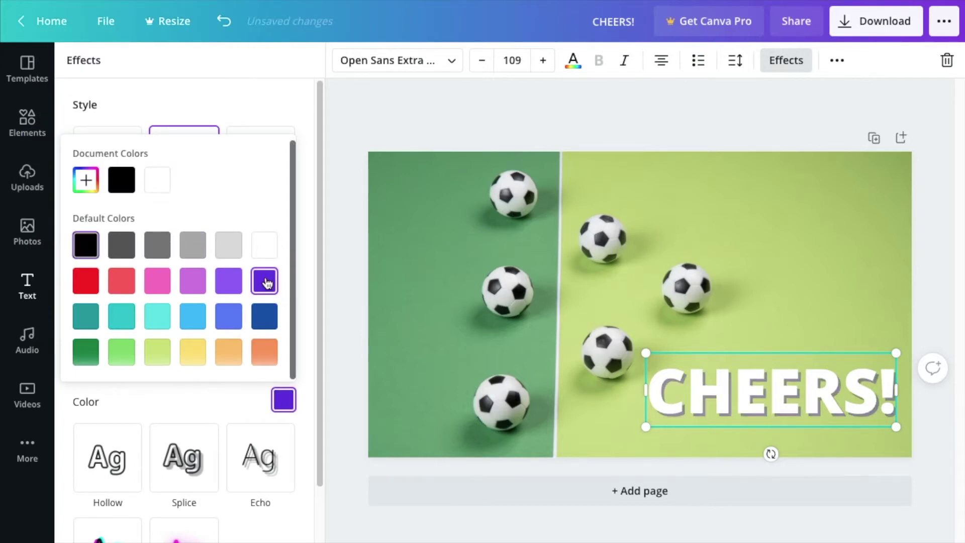
{"action": "left_click", "coordinate": [79, 253]}
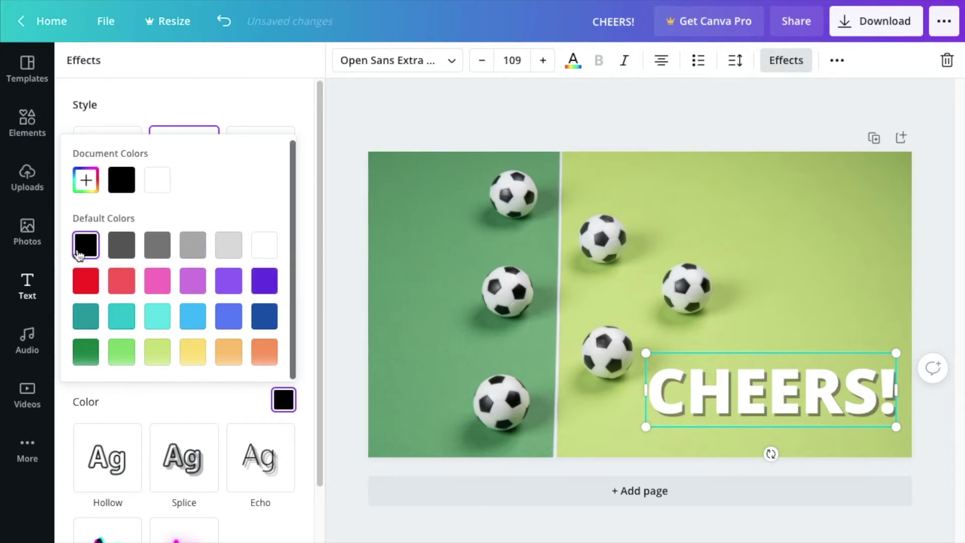
{"action": "key", "text": "Escape"}
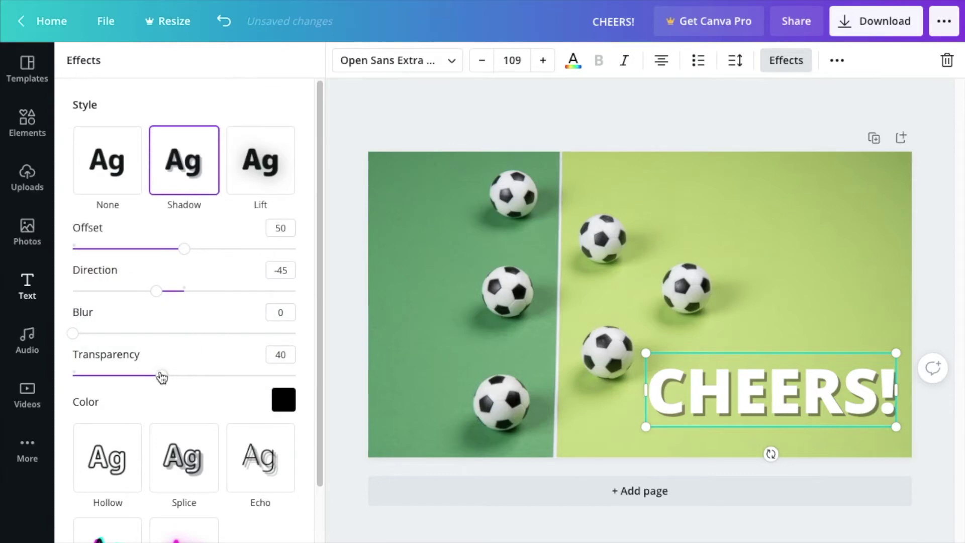
Set the shadow to transparency 93, blur 22 and direction -32.
{"action": "left_click_drag", "start_coordinate": [161, 377], "coordinate": [355, 390]}
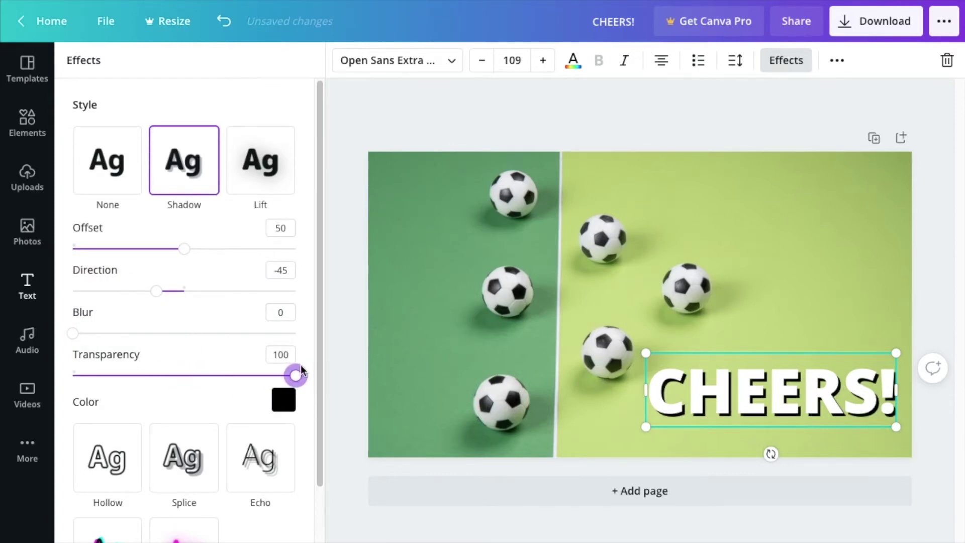
{"action": "mouse_move", "coordinate": [298, 377]}
{"action": "left_mouse_down"}
{"action": "mouse_move", "coordinate": [270, 380]}
{"action": "mouse_move", "coordinate": [281, 382]}
{"action": "left_mouse_up"}
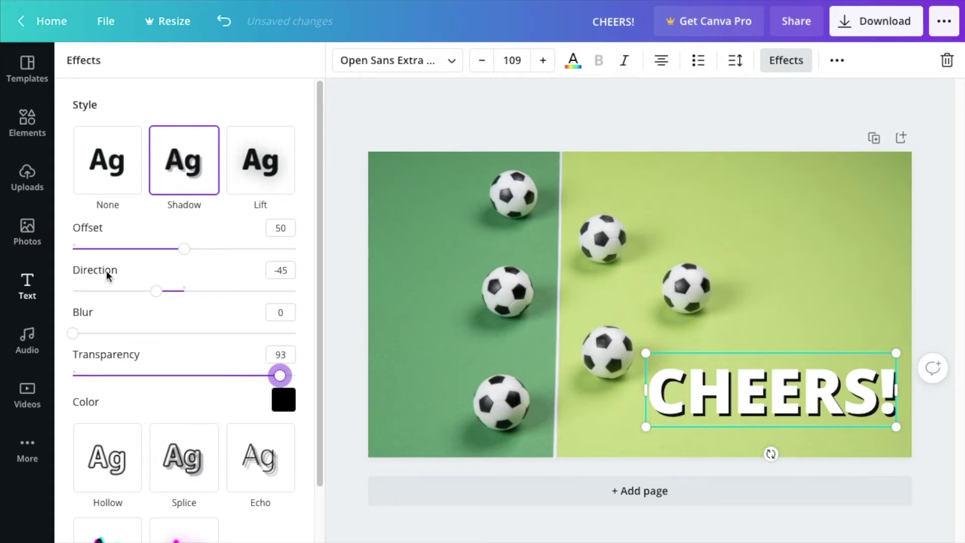
{"action": "left_click_drag", "start_coordinate": [75, 333], "coordinate": [121, 340]}
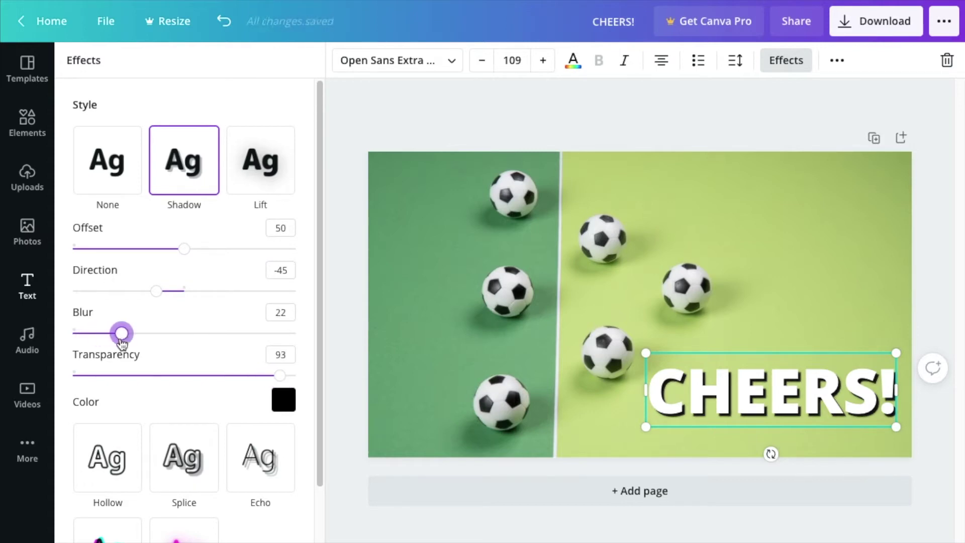
{"action": "mouse_move", "coordinate": [159, 293]}
{"action": "left_mouse_down"}
{"action": "mouse_move", "coordinate": [130, 294]}
{"action": "mouse_move", "coordinate": [202, 298]}
{"action": "mouse_move", "coordinate": [166, 293]}
{"action": "left_mouse_up"}
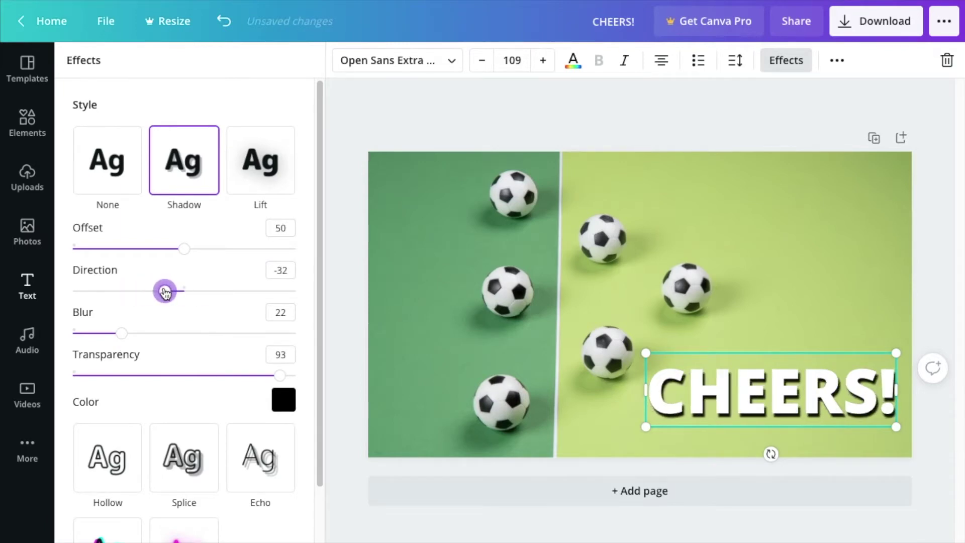
{"action": "left_click", "coordinate": [820, 335]}
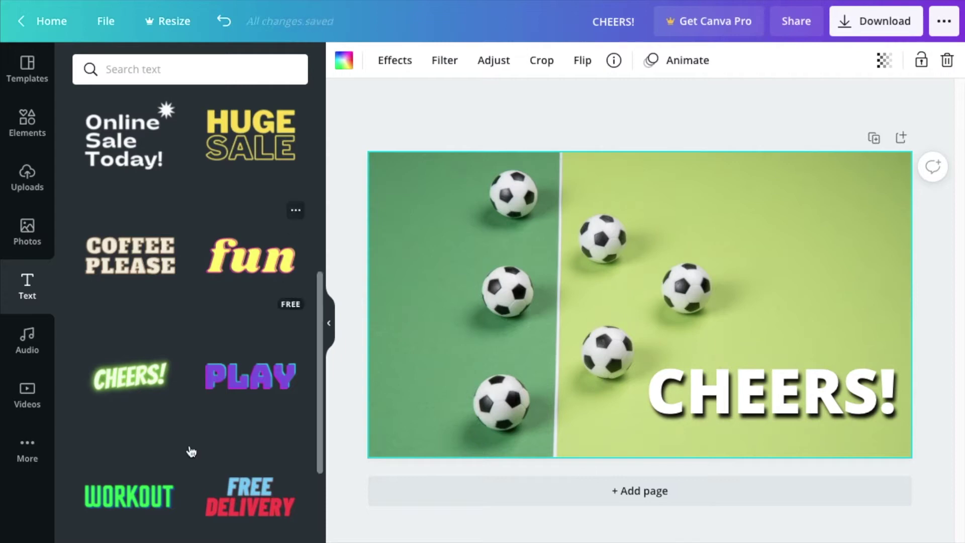
Add the pointing curly-haired cartoon woman from Uploads and enlarge it on the page.
{"action": "left_click", "coordinate": [27, 176]}
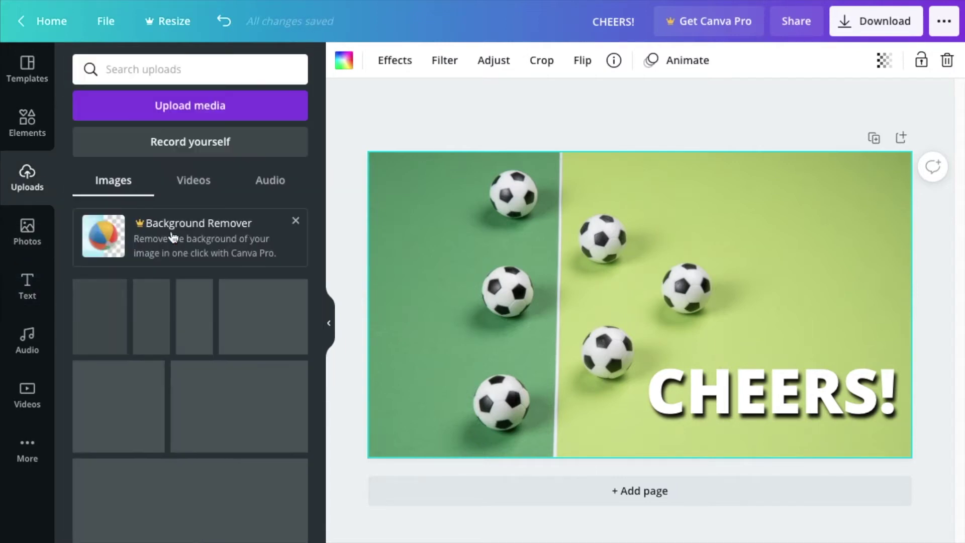
{"action": "scroll", "coordinate": [259, 431], "scroll_direction": "down", "scroll_amount": 10}
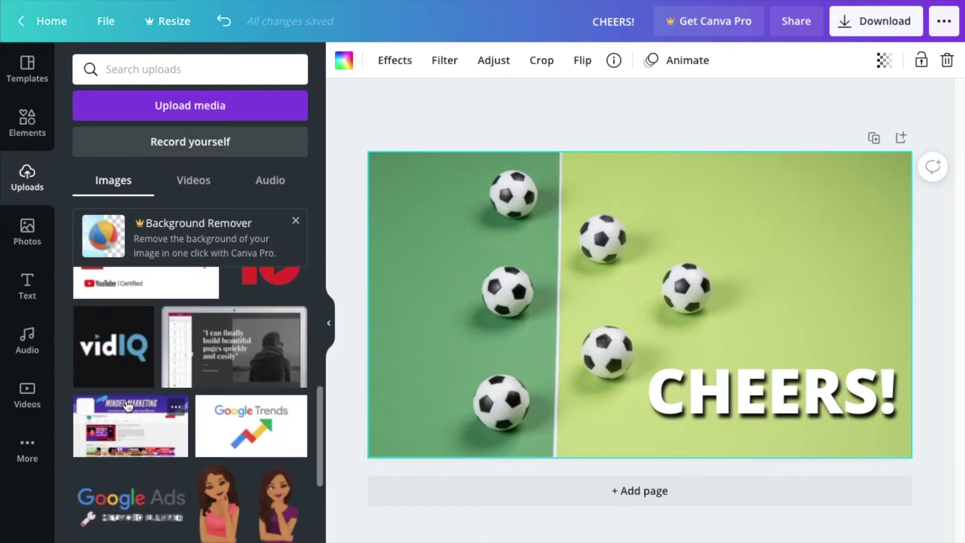
{"action": "scroll", "coordinate": [296, 388], "scroll_direction": "down", "scroll_amount": 5}
{"action": "left_click", "coordinate": [236, 466]}
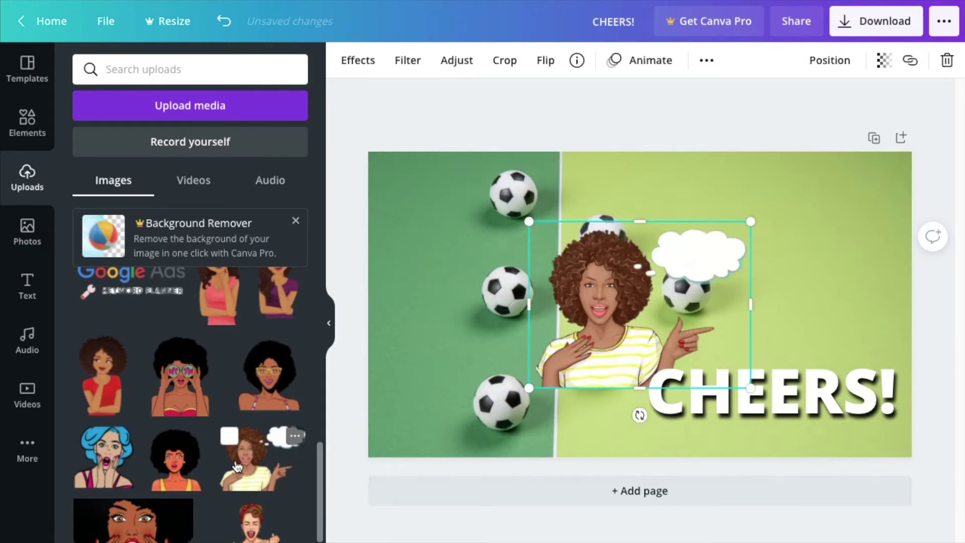
{"action": "left_click_drag", "start_coordinate": [638, 321], "coordinate": [495, 360]}
{"action": "left_click_drag", "start_coordinate": [603, 269], "coordinate": [771, 164]}
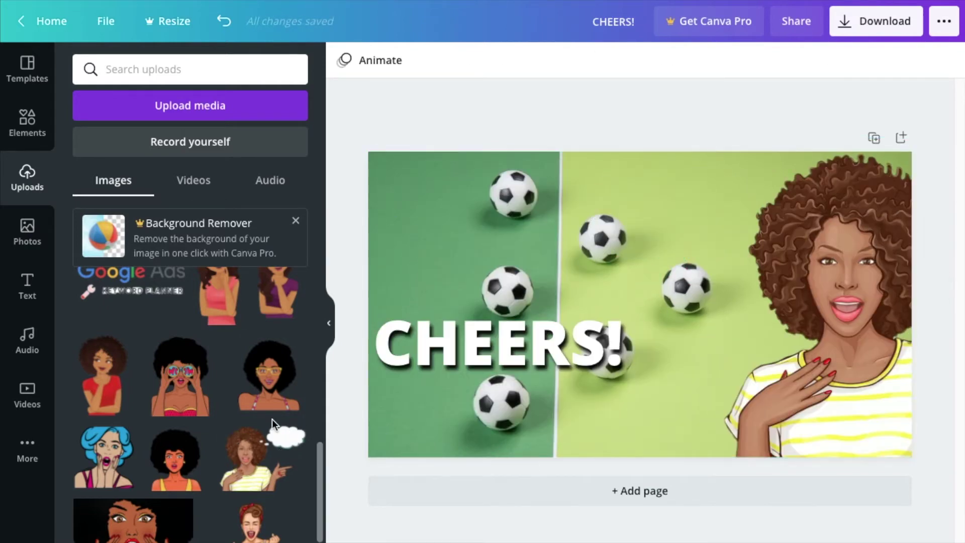
{"action": "scroll", "coordinate": [145, 437], "scroll_direction": "down", "scroll_amount": 1}
{"action": "scroll", "coordinate": [146, 437], "scroll_direction": "down", "scroll_amount": 3}
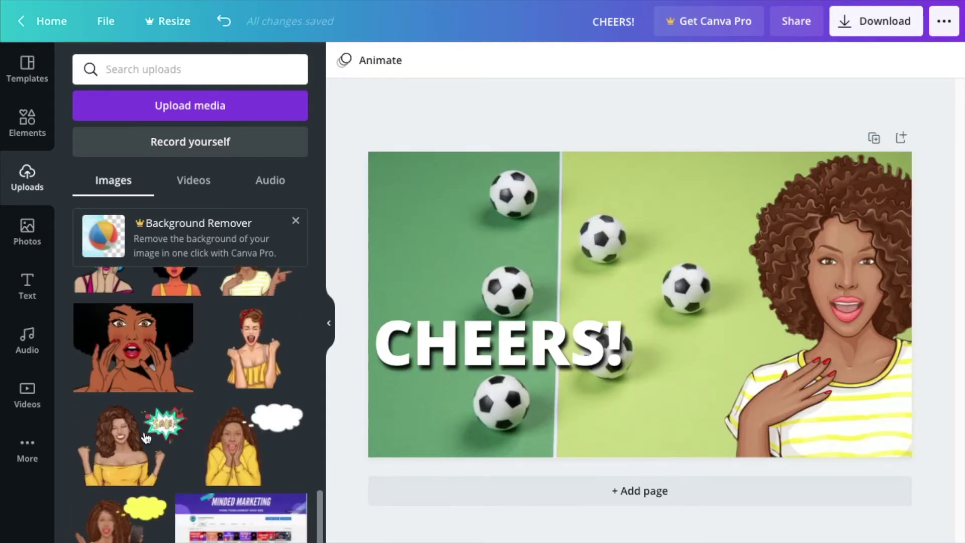
{"action": "scroll", "coordinate": [126, 427], "scroll_direction": "up", "scroll_amount": 6}
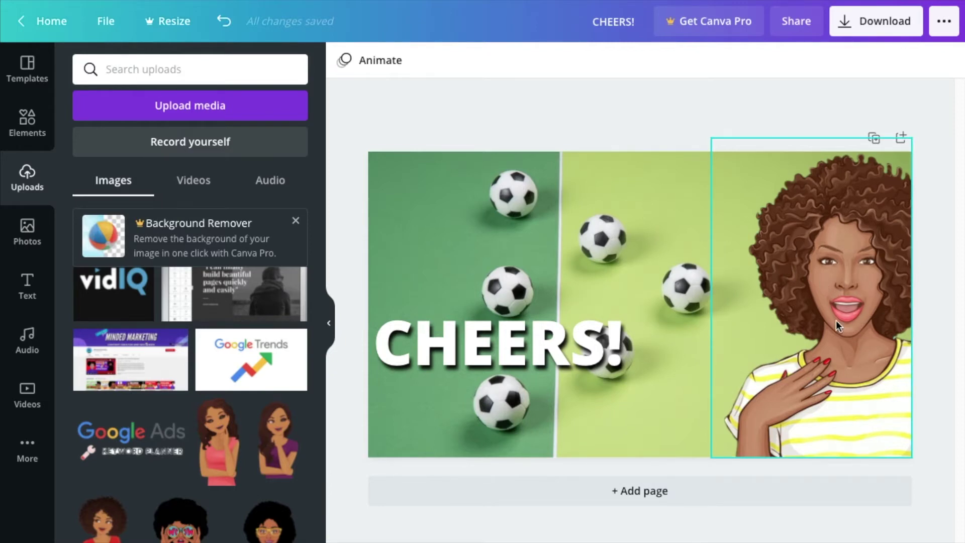
Apply a white Glow shadow to the cartoon woman image.
{"action": "left_click", "coordinate": [816, 278]}
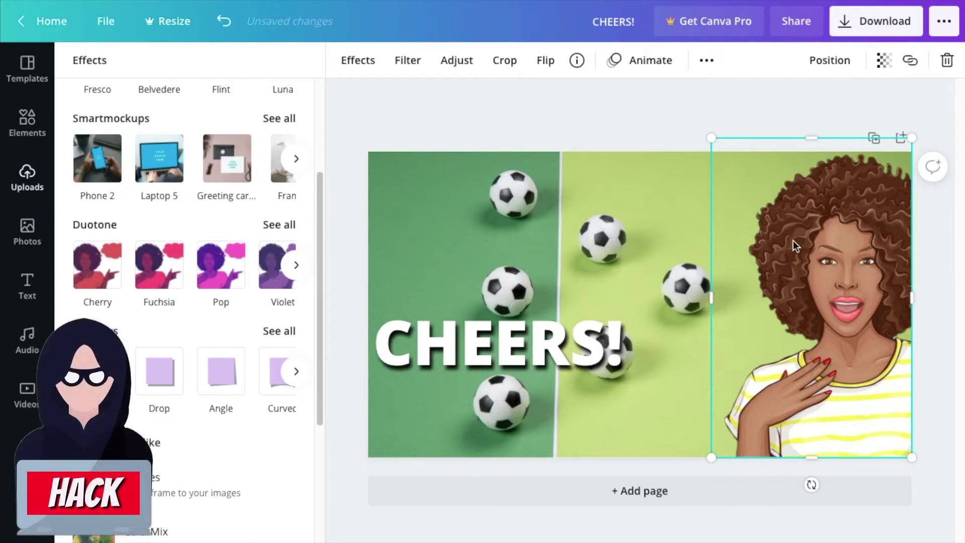
{"action": "scroll", "coordinate": [109, 210], "scroll_direction": "down", "scroll_amount": 3}
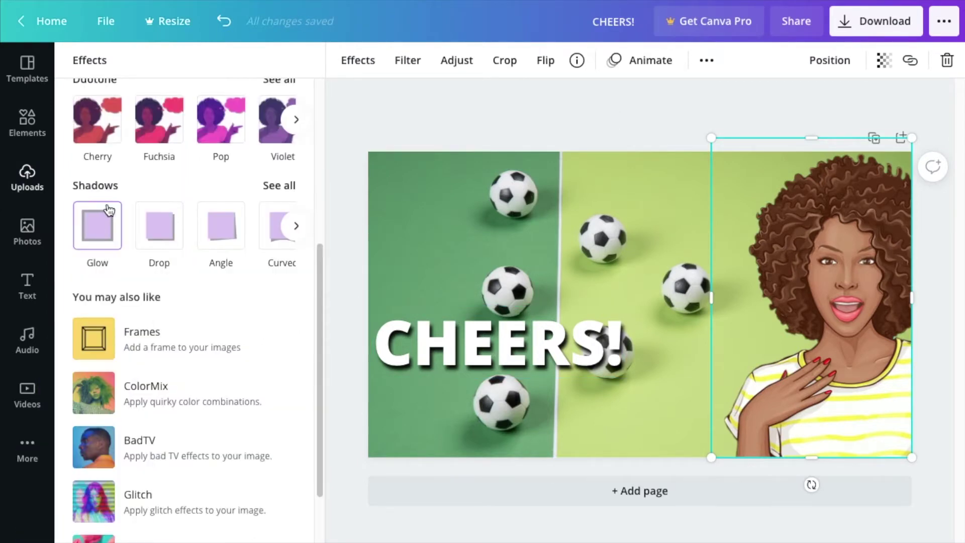
{"action": "left_click", "coordinate": [101, 217]}
{"action": "left_click", "coordinate": [100, 217]}
{"action": "left_click", "coordinate": [292, 262]}
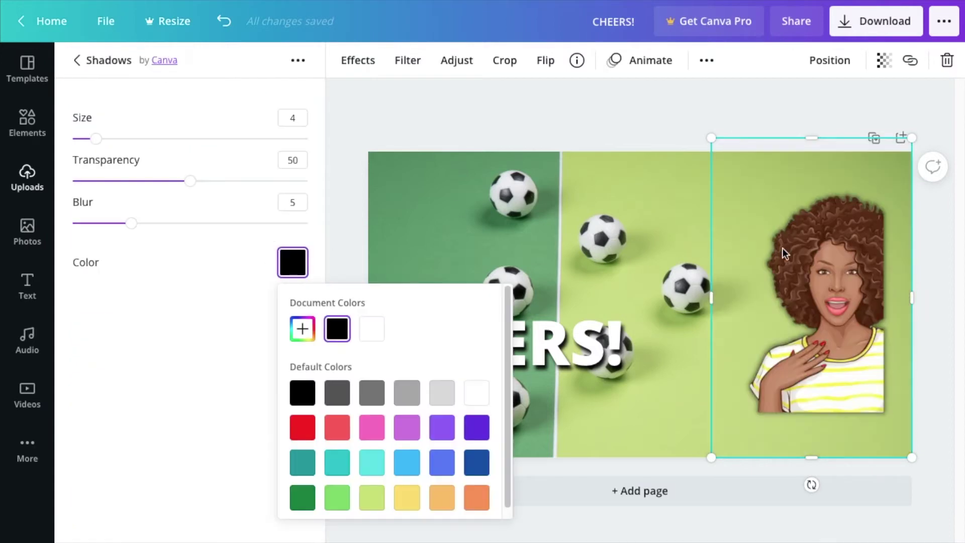
{"action": "left_click", "coordinate": [473, 394]}
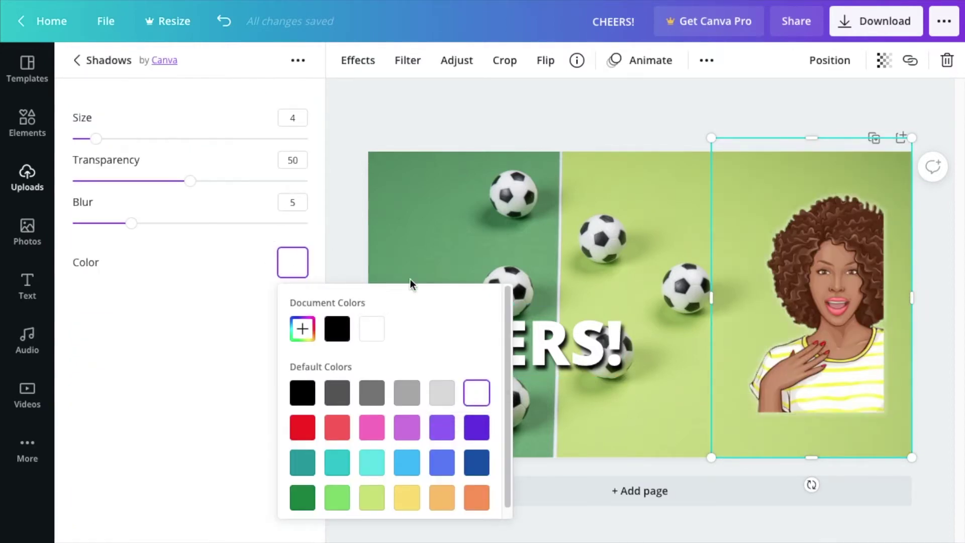
{"action": "left_click", "coordinate": [99, 143]}
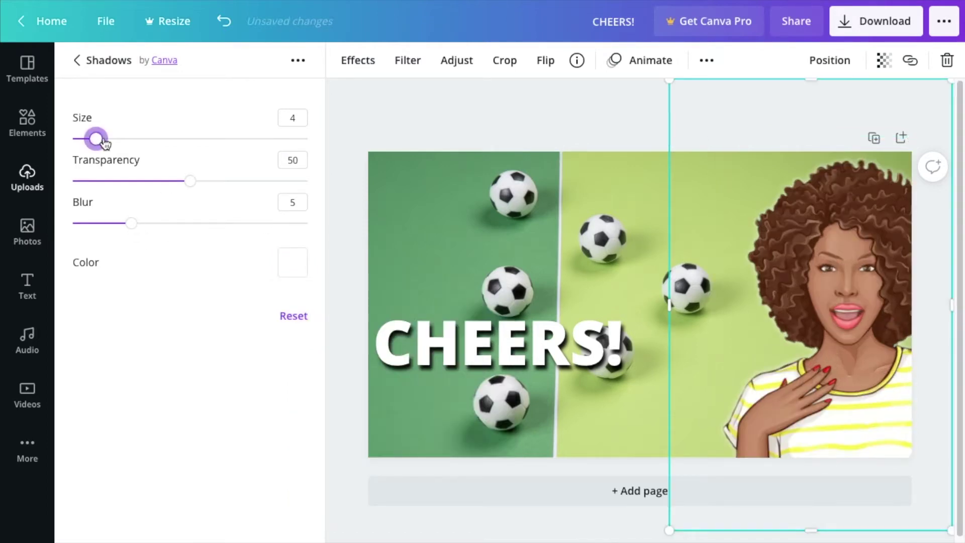
Set the woman's glow to size 15, transparency 100 and blur 0.
{"action": "left_click_drag", "start_coordinate": [104, 144], "coordinate": [162, 140]}
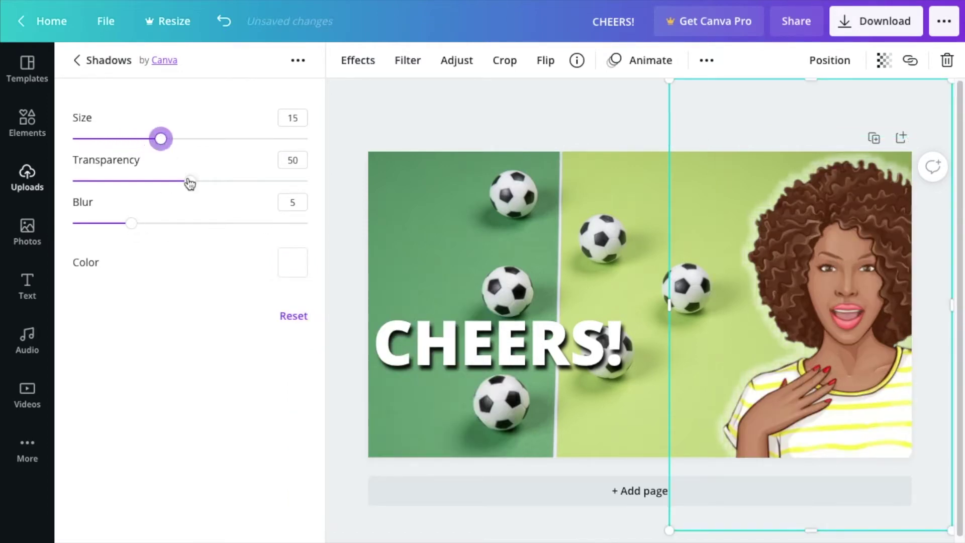
{"action": "left_click_drag", "start_coordinate": [192, 180], "coordinate": [322, 194]}
{"action": "left_click_drag", "start_coordinate": [131, 223], "coordinate": [72, 223]}
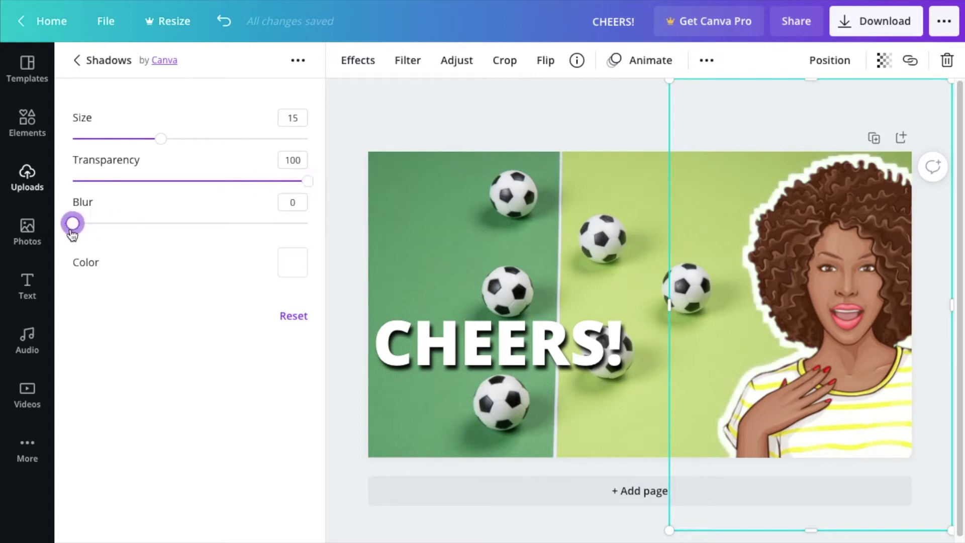
Open the image effects list and deselect the woman illustration.
{"action": "left_click", "coordinate": [358, 60]}
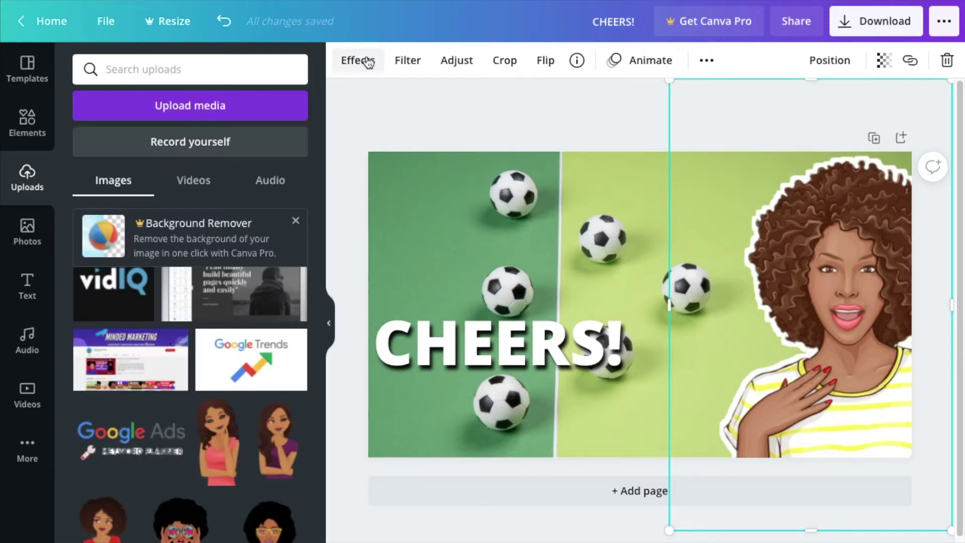
{"action": "scroll", "coordinate": [109, 429], "scroll_direction": "down", "scroll_amount": 3}
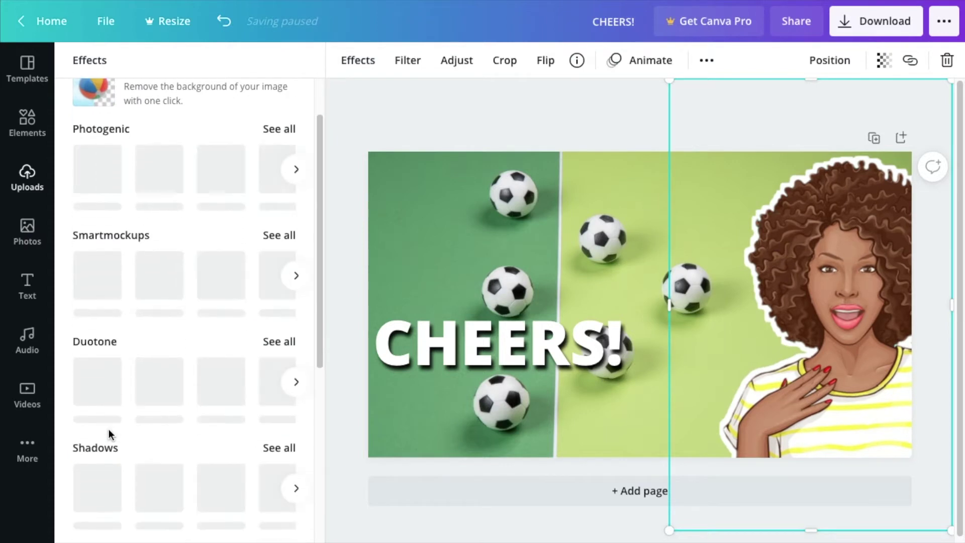
{"action": "scroll", "coordinate": [108, 429], "scroll_direction": "down", "scroll_amount": 2}
{"action": "left_click", "coordinate": [333, 219]}
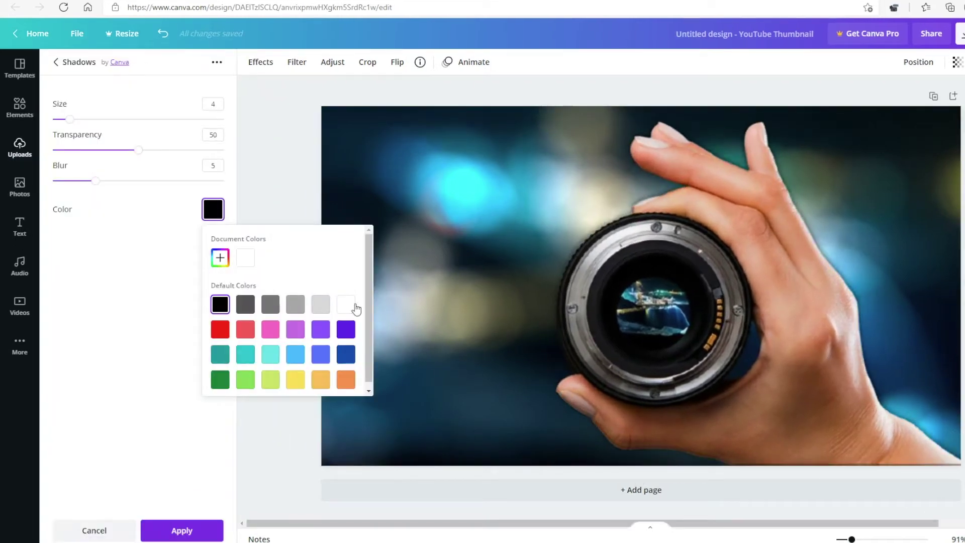
Give the lens photo a white glow with size 9, transparency 100 and blur 0.
{"action": "left_click", "coordinate": [345, 304]}
{"action": "left_click_drag", "start_coordinate": [95, 180], "coordinate": [204, 149]}
{"action": "left_click_drag", "start_coordinate": [70, 119], "coordinate": [112, 119]}
{"action": "left_click_drag", "start_coordinate": [146, 180], "coordinate": [71, 182]}
{"action": "left_click_drag", "start_coordinate": [204, 149], "coordinate": [223, 149]}
{"action": "left_click_drag", "start_coordinate": [112, 119], "coordinate": [91, 119]}
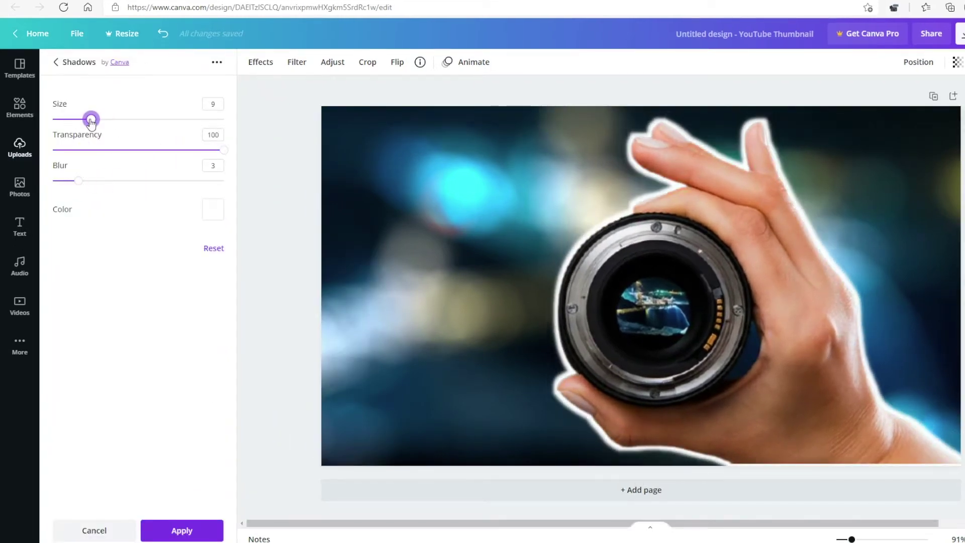
{"action": "left_click_drag", "start_coordinate": [70, 181], "coordinate": [53, 181]}
Try yellow, purple and red glow colours, then reposition the CHEERS! text.
{"action": "left_click", "coordinate": [213, 209]}
{"action": "left_click", "coordinate": [293, 377]}
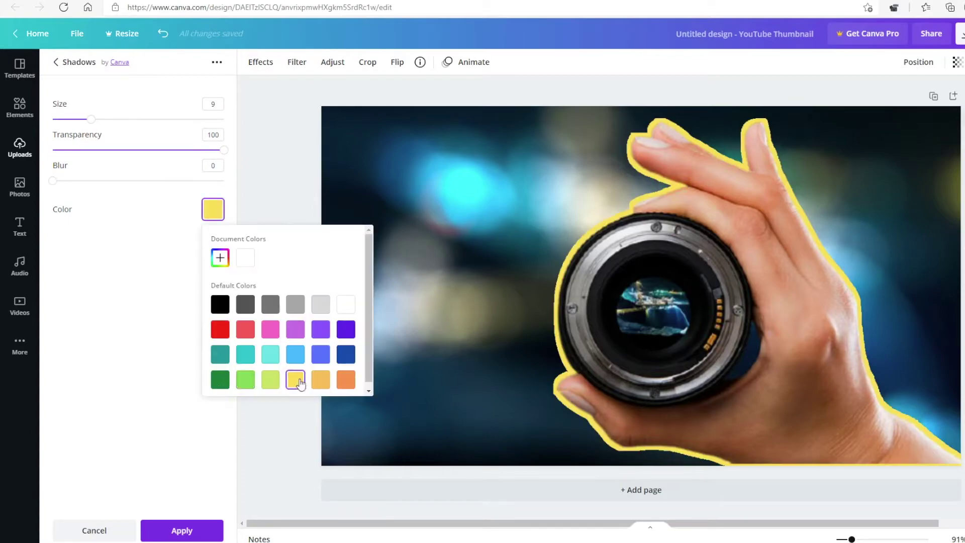
{"action": "left_click", "coordinate": [345, 327]}
{"action": "left_click", "coordinate": [215, 327]}
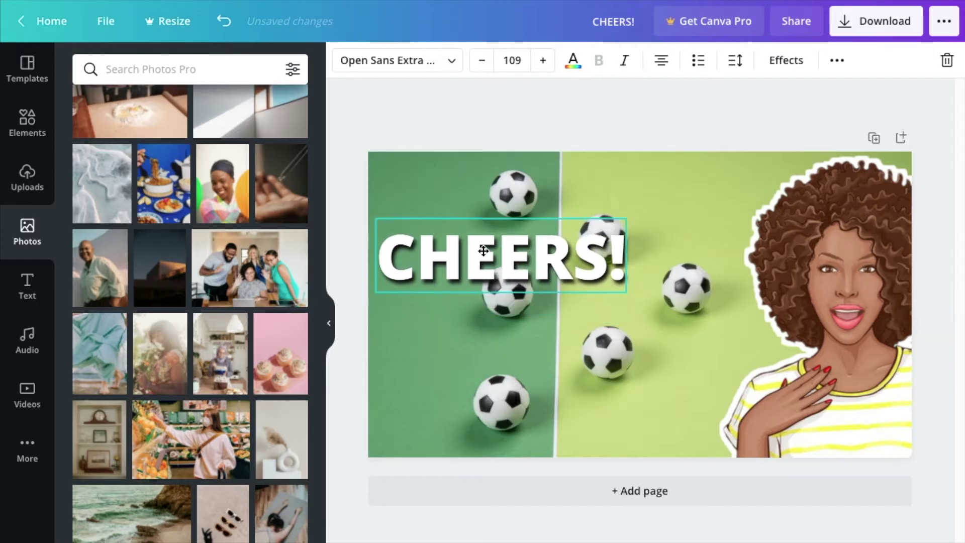
{"action": "left_click_drag", "start_coordinate": [483, 250], "coordinate": [476, 336]}
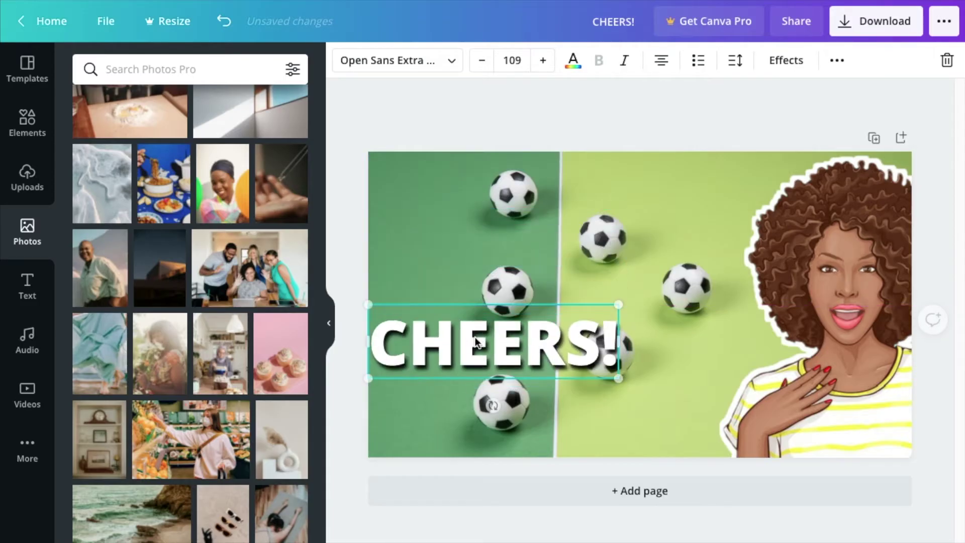
Search Elements for 'YOUTUBE' and add the red YouTube logo to the design.
{"action": "left_click", "coordinate": [32, 122]}
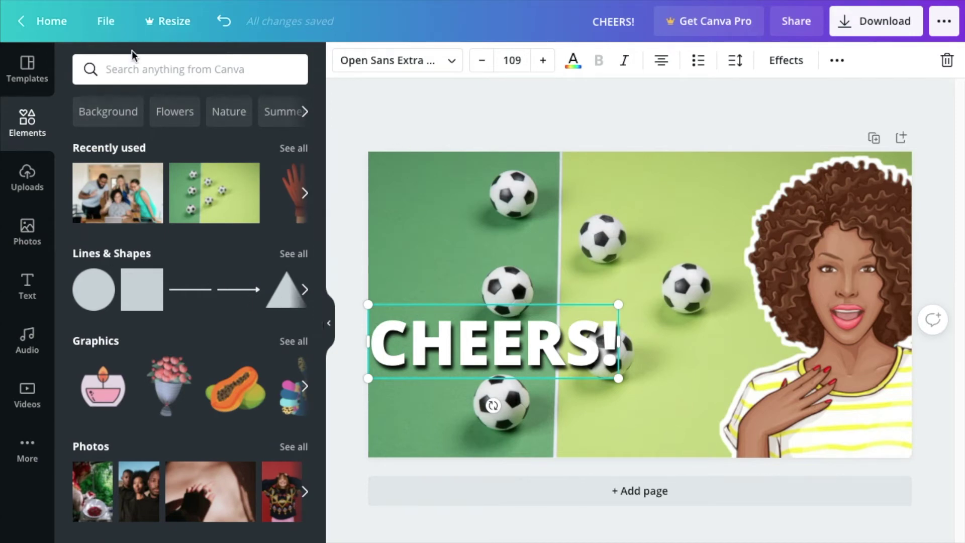
{"action": "left_click", "coordinate": [130, 69]}
{"action": "type", "text": "YOUTUBE"}
{"action": "left_click", "coordinate": [158, 135]}
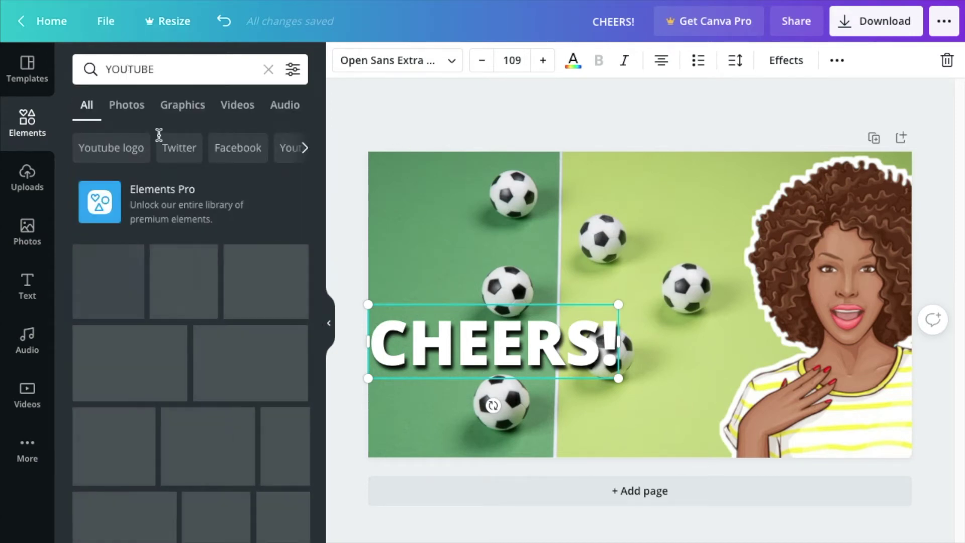
{"action": "left_click", "coordinate": [191, 223]}
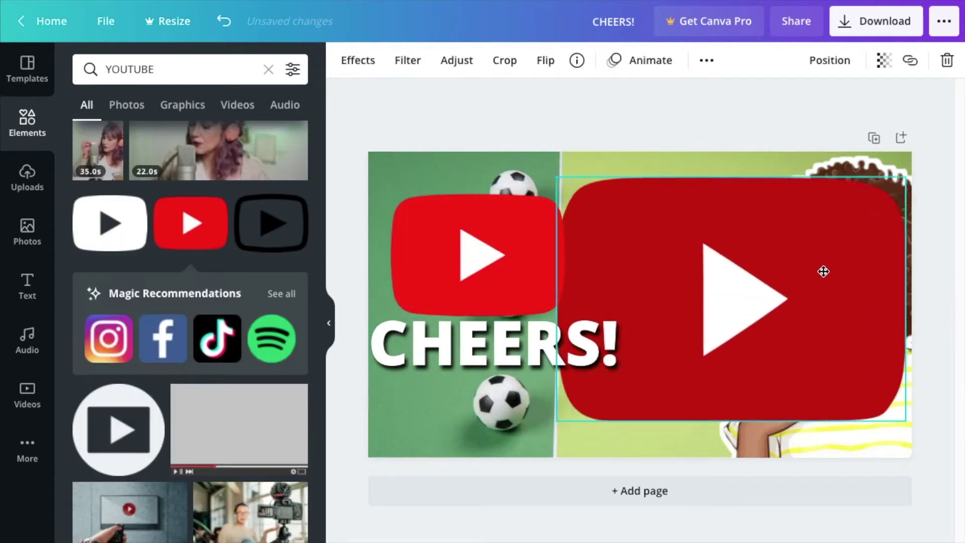
Move CHEERS! to the page bottom, then shrink the dark-red logo and shift it right.
{"action": "left_click_drag", "start_coordinate": [553, 346], "coordinate": [553, 429]}
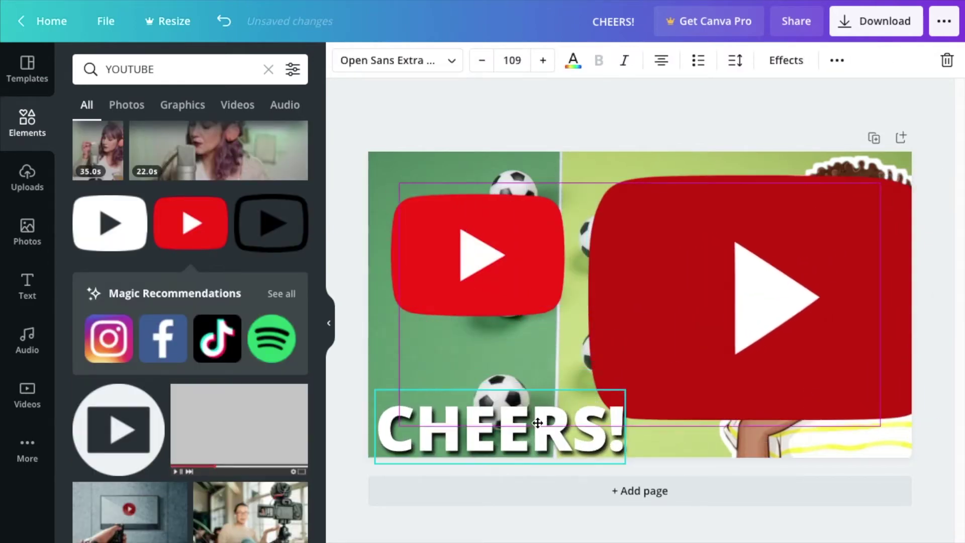
{"action": "left_click_drag", "start_coordinate": [804, 301], "coordinate": [778, 292]}
{"action": "left_click_drag", "start_coordinate": [912, 409], "coordinate": [797, 329]}
{"action": "left_click_drag", "start_coordinate": [723, 210], "coordinate": [795, 219]}
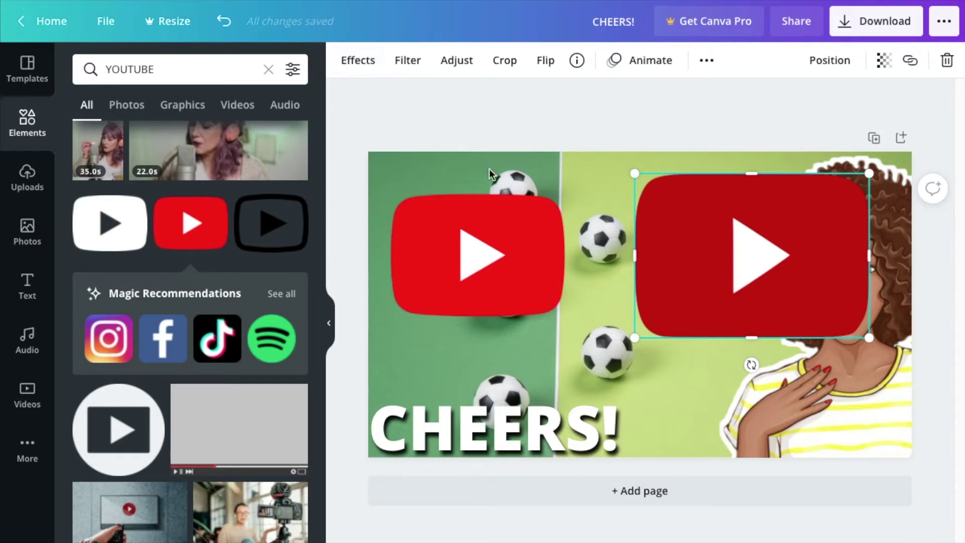
{"action": "left_click", "coordinate": [469, 260]}
Give the right dark-red logo a Glow (size 10, transparency 85, blur 2), then duplicate the left logo.
{"action": "left_click", "coordinate": [712, 243]}
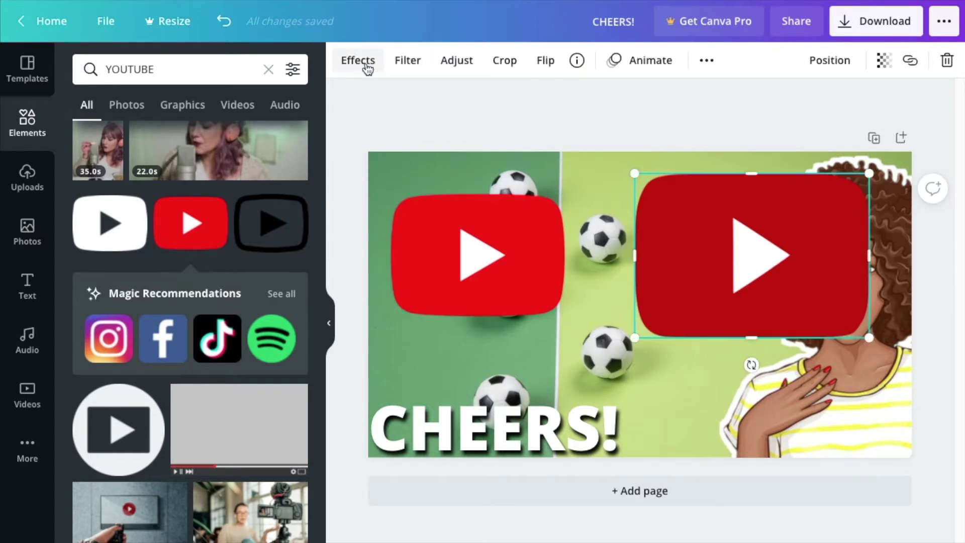
{"action": "left_click", "coordinate": [366, 64]}
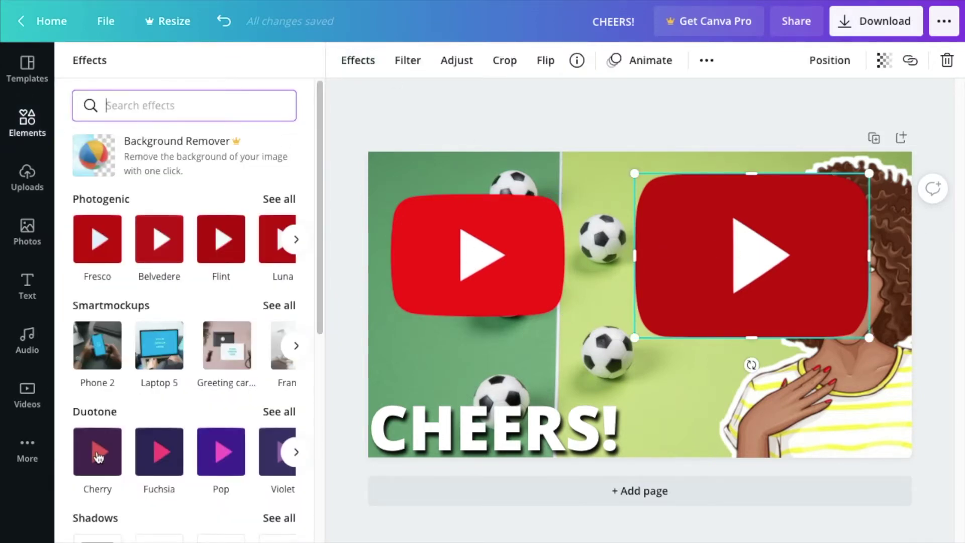
{"action": "scroll", "coordinate": [96, 454], "scroll_direction": "down", "scroll_amount": 3}
{"action": "left_click", "coordinate": [102, 411]}
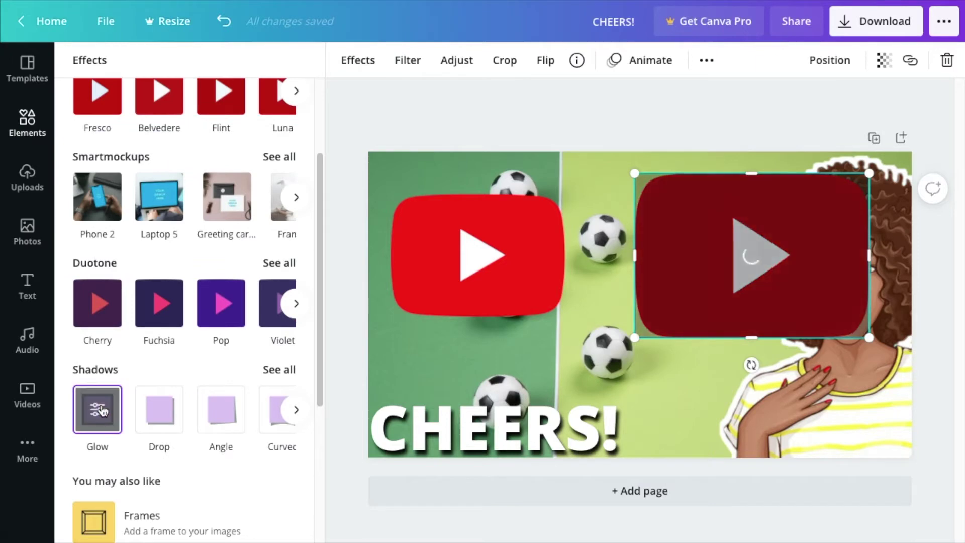
{"action": "left_click_drag", "start_coordinate": [101, 139], "coordinate": [131, 138]}
{"action": "left_click_drag", "start_coordinate": [188, 180], "coordinate": [271, 179]}
{"action": "left_click_drag", "start_coordinate": [131, 223], "coordinate": [95, 223]}
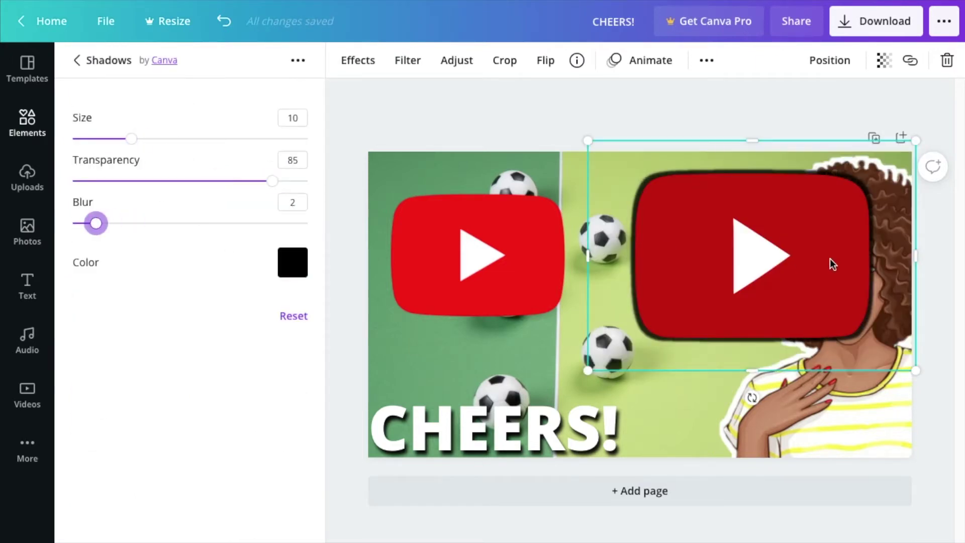
{"action": "left_click", "coordinate": [502, 226]}
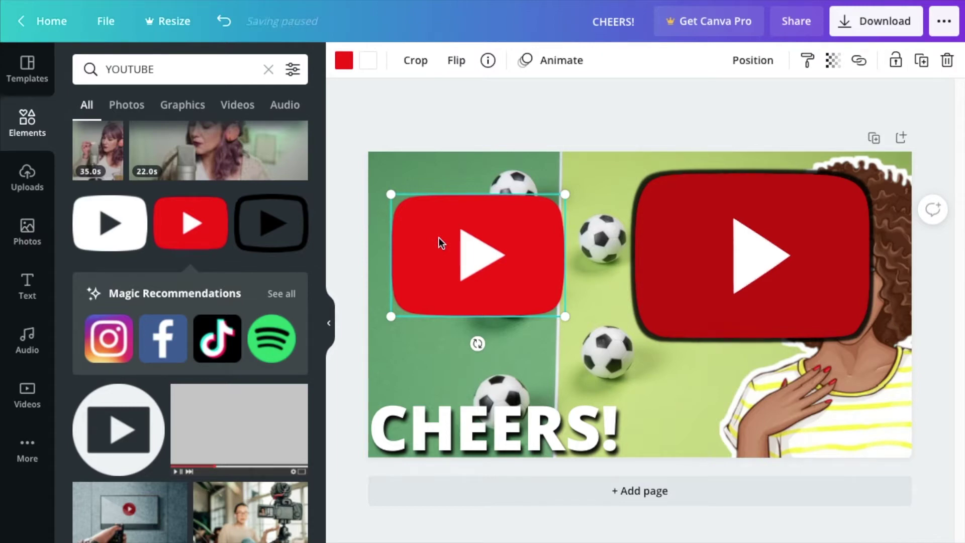
{"action": "left_click_drag", "start_coordinate": [439, 237], "coordinate": [487, 236]}
Make the logo copy black, send it behind the red logo, and nudge the red logo up.
{"action": "left_click", "coordinate": [344, 60]}
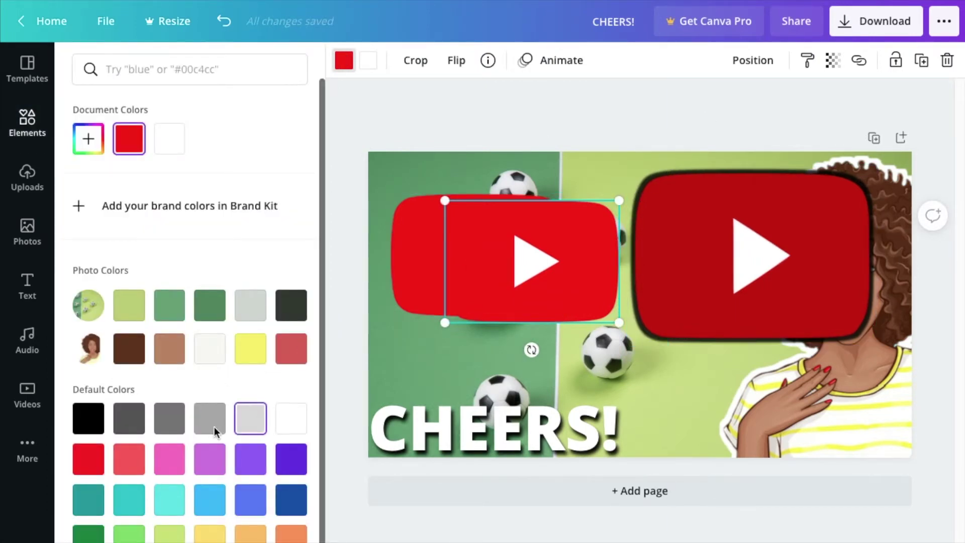
{"action": "left_click", "coordinate": [90, 424]}
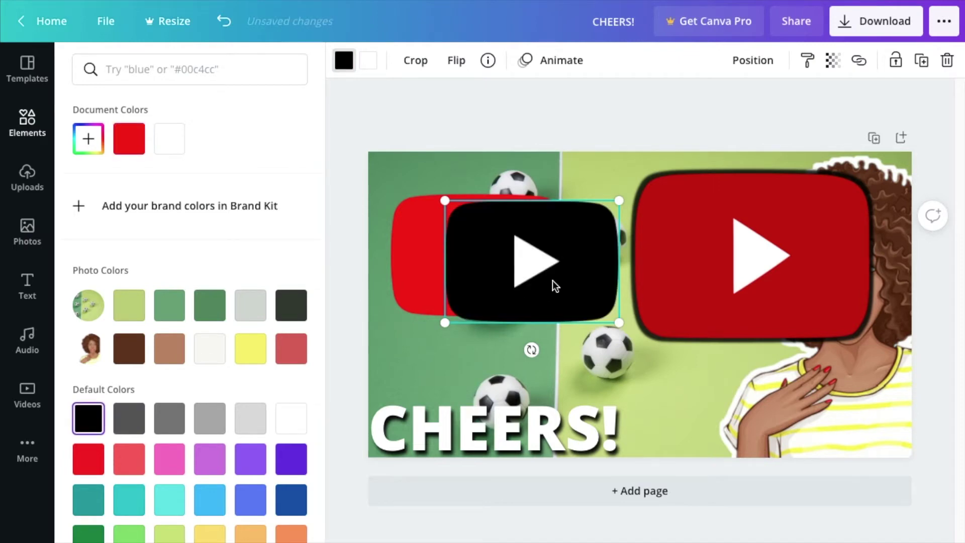
{"action": "left_click_drag", "start_coordinate": [534, 274], "coordinate": [509, 272]}
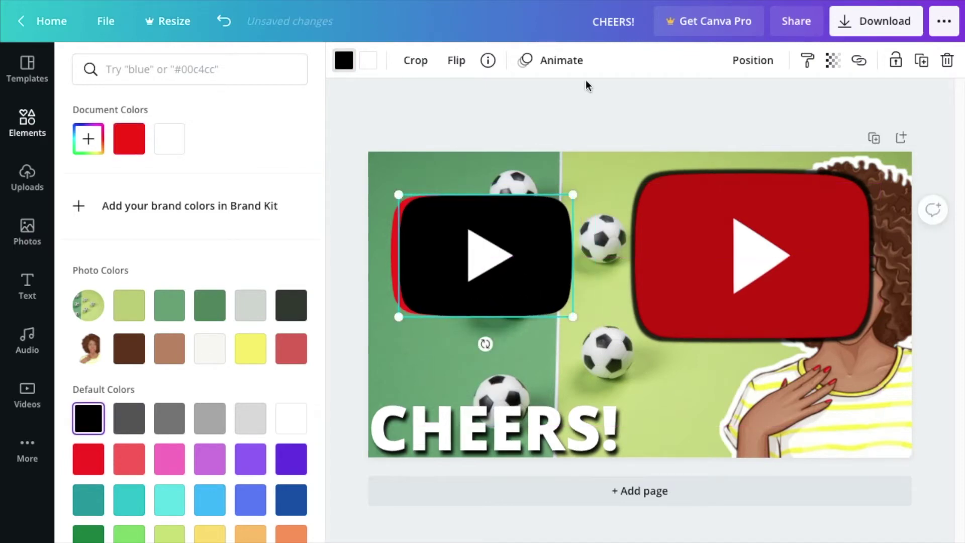
{"action": "left_click", "coordinate": [754, 60]}
{"action": "left_click", "coordinate": [695, 112]}
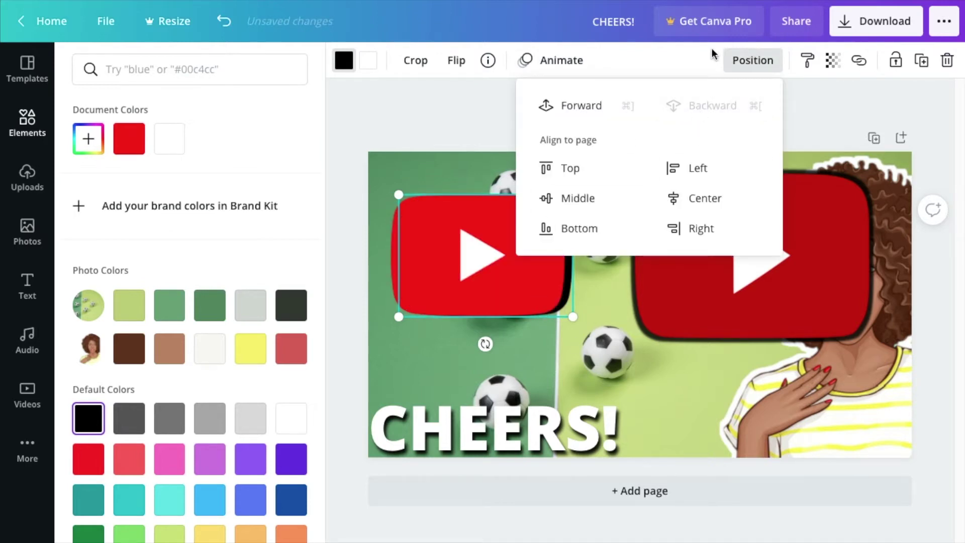
{"action": "left_click", "coordinate": [734, 58]}
{"action": "mouse_move", "coordinate": [526, 259]}
{"action": "left_mouse_down"}
{"action": "mouse_move", "coordinate": [536, 250]}
{"action": "mouse_move", "coordinate": [527, 252]}
{"action": "left_mouse_up"}
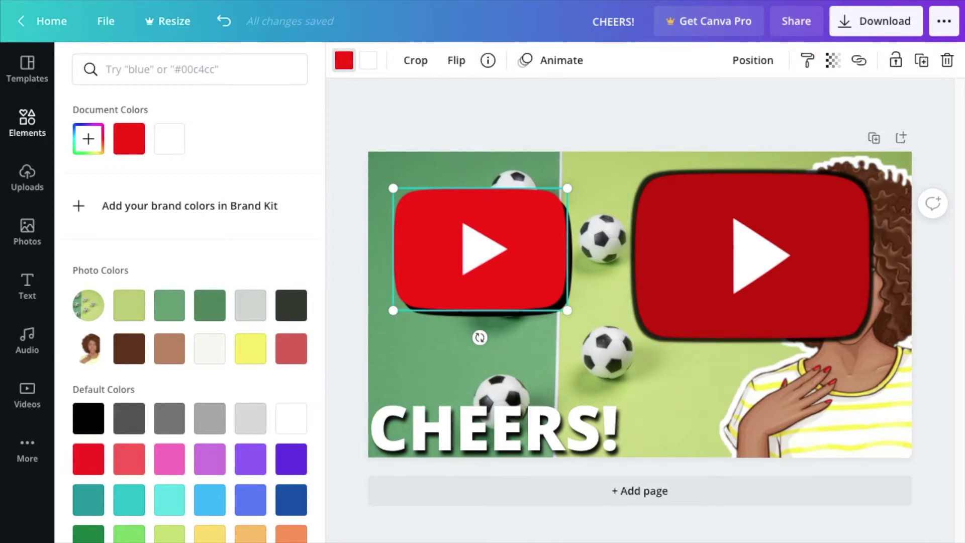
Nudge the red YouTube logo slightly down off the black copy, then select the football photo.
{"action": "scroll", "coordinate": [633, 298], "scroll_direction": "up", "scroll_amount": 5}
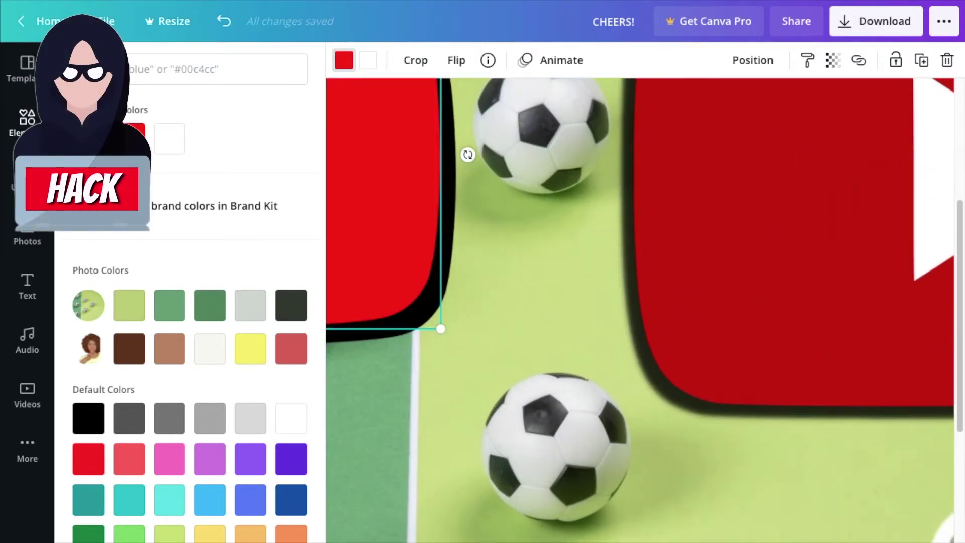
{"action": "scroll", "coordinate": [602, 376], "scroll_direction": "down", "scroll_amount": 1}
{"action": "scroll", "coordinate": [602, 377], "scroll_direction": "left", "scroll_amount": 5}
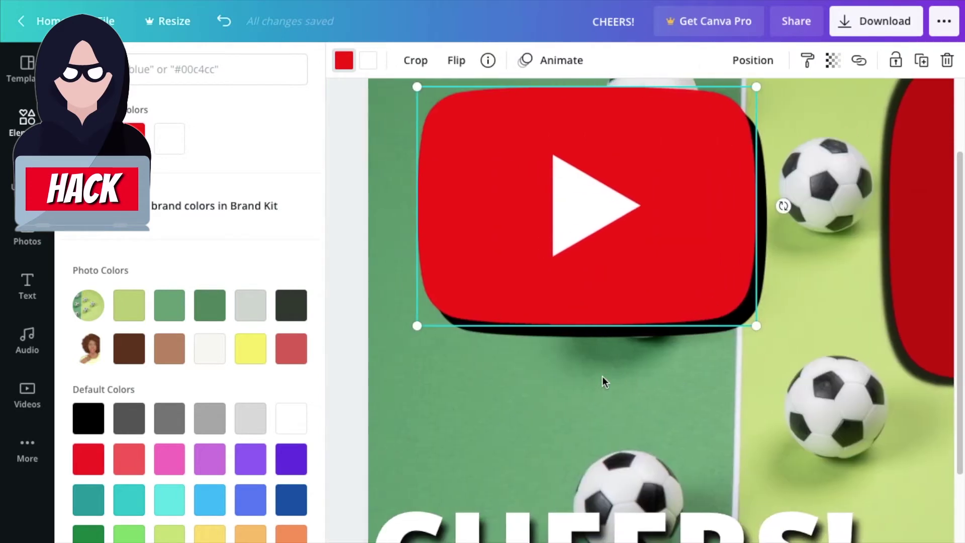
{"action": "left_click_drag", "start_coordinate": [643, 243], "coordinate": [643, 247]}
{"action": "left_click", "coordinate": [835, 135]}
{"action": "left_click", "coordinate": [808, 465]}
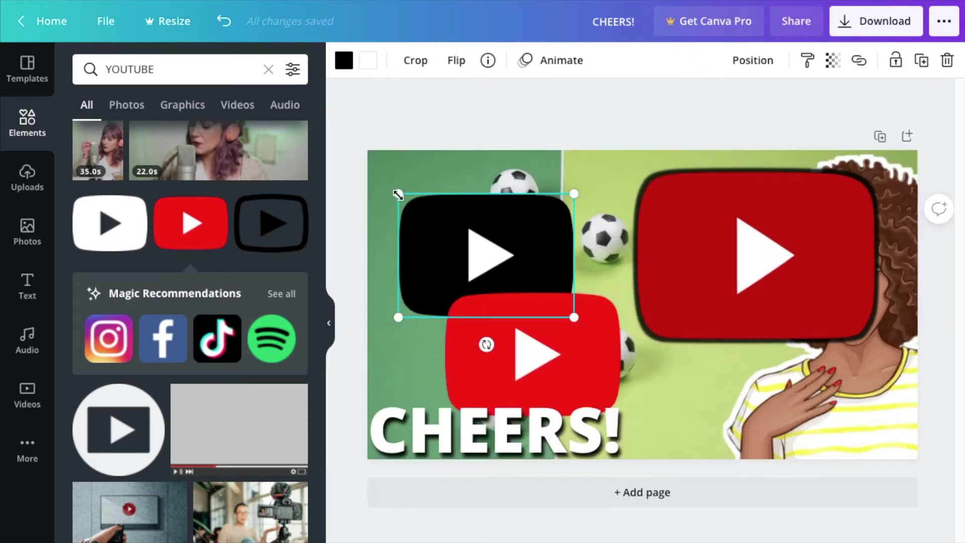
Enlarge the black logo, set the red logo on it, and resize the black one to about 443×312.
{"action": "left_click_drag", "start_coordinate": [397, 194], "coordinate": [370, 172]}
{"action": "left_click", "coordinate": [493, 331]}
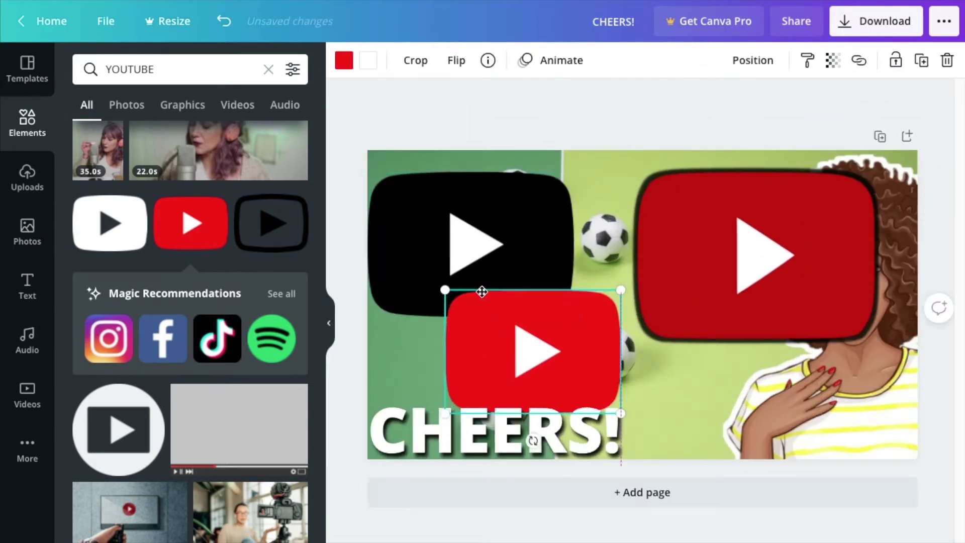
{"action": "left_click_drag", "start_coordinate": [481, 292], "coordinate": [435, 223]}
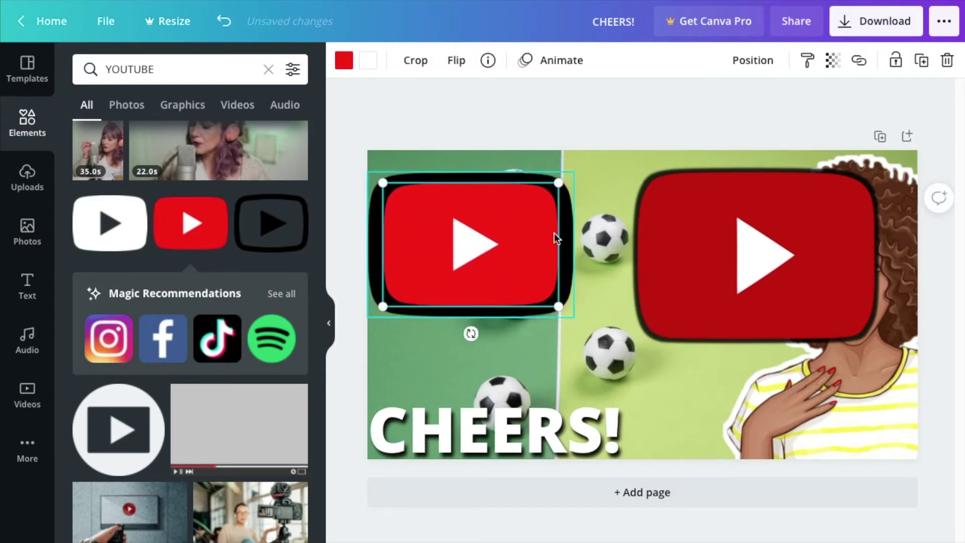
{"action": "left_click", "coordinate": [567, 224]}
{"action": "mouse_move", "coordinate": [571, 174]}
{"action": "left_mouse_down"}
{"action": "mouse_move", "coordinate": [557, 176]}
{"action": "mouse_move", "coordinate": [565, 179]}
{"action": "left_mouse_up"}
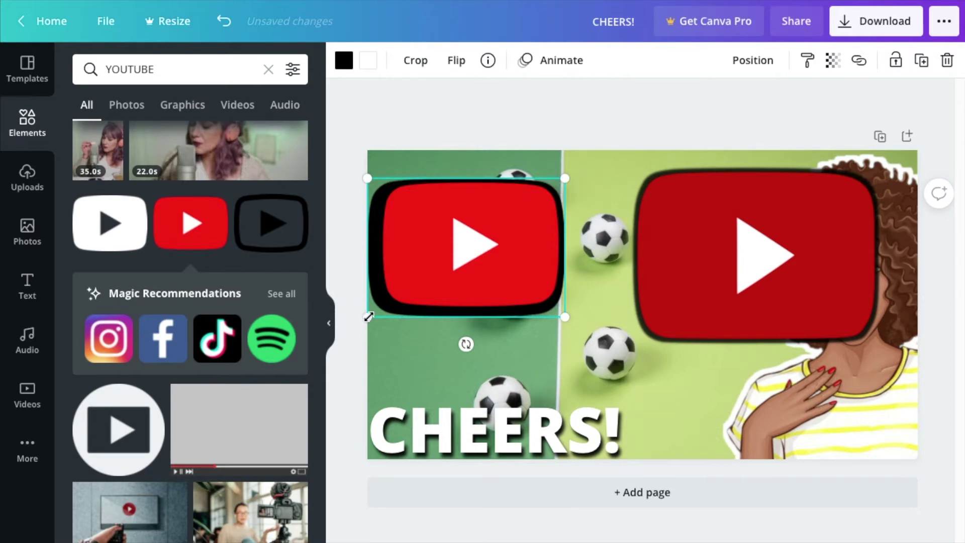
{"action": "left_click_drag", "start_coordinate": [368, 317], "coordinate": [376, 311]}
{"action": "left_click", "coordinate": [552, 126]}
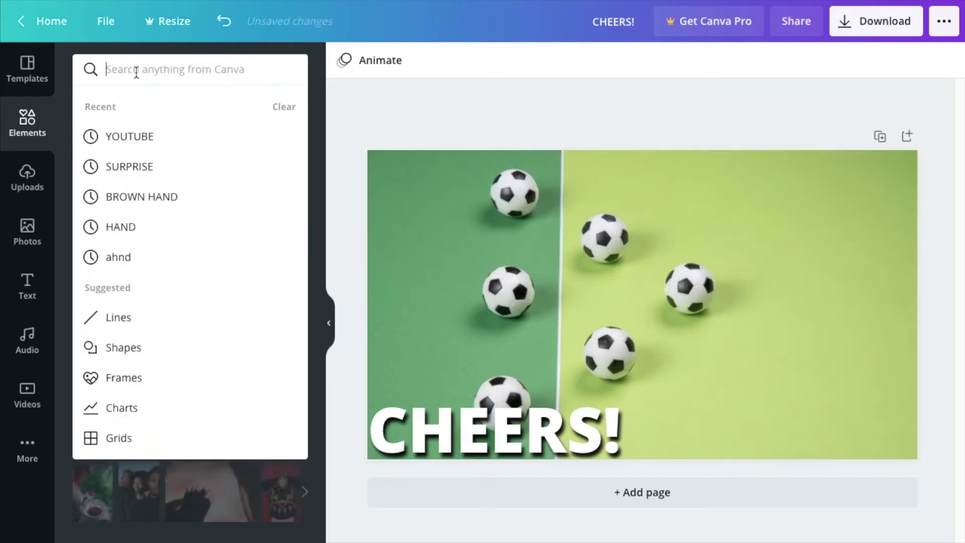
Search Elements for 'SUBSCRIBE', browse the results, and select the soccer-ball photo.
{"action": "type", "text": "SUBSCRIBE"}
{"action": "key", "text": "Return"}
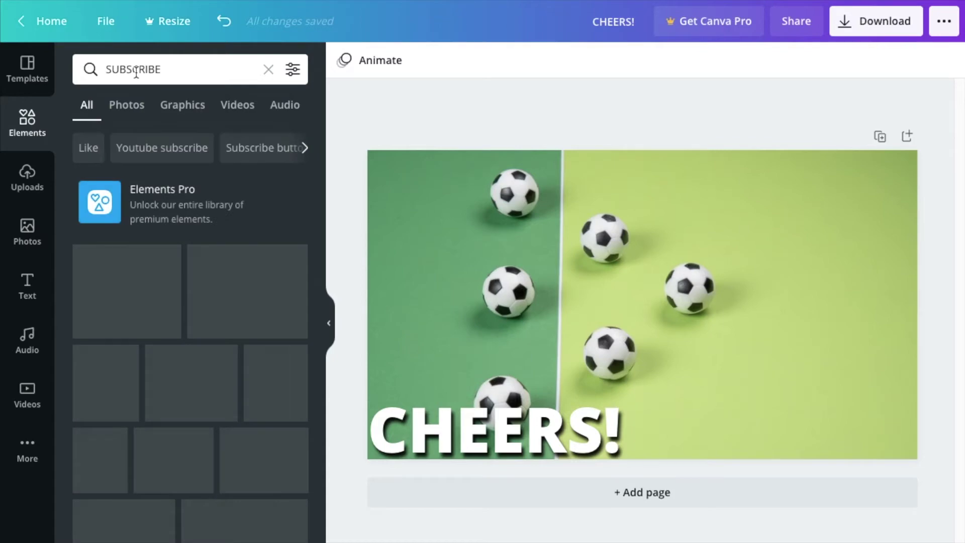
{"action": "scroll", "coordinate": [245, 296], "scroll_direction": "down", "scroll_amount": 10}
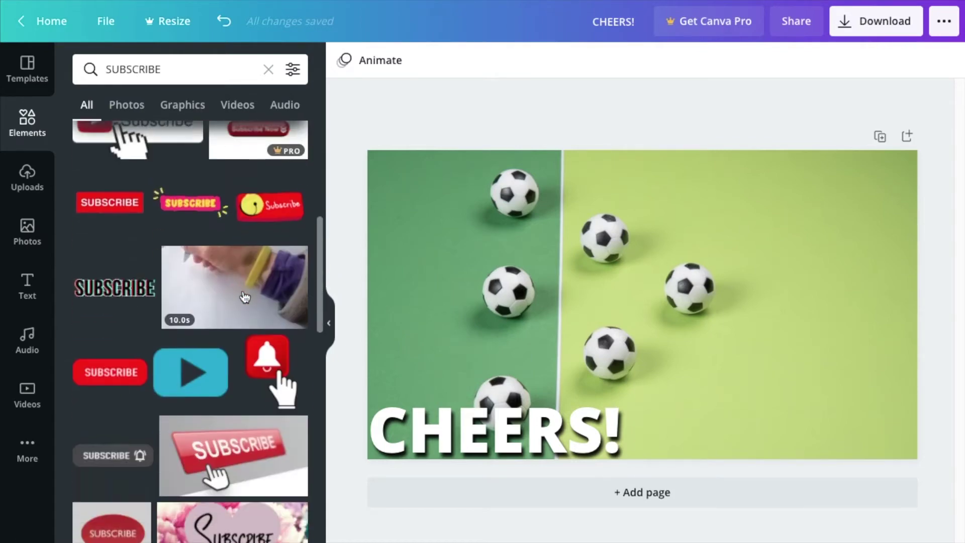
{"action": "scroll", "coordinate": [245, 297], "scroll_direction": "down", "scroll_amount": 4}
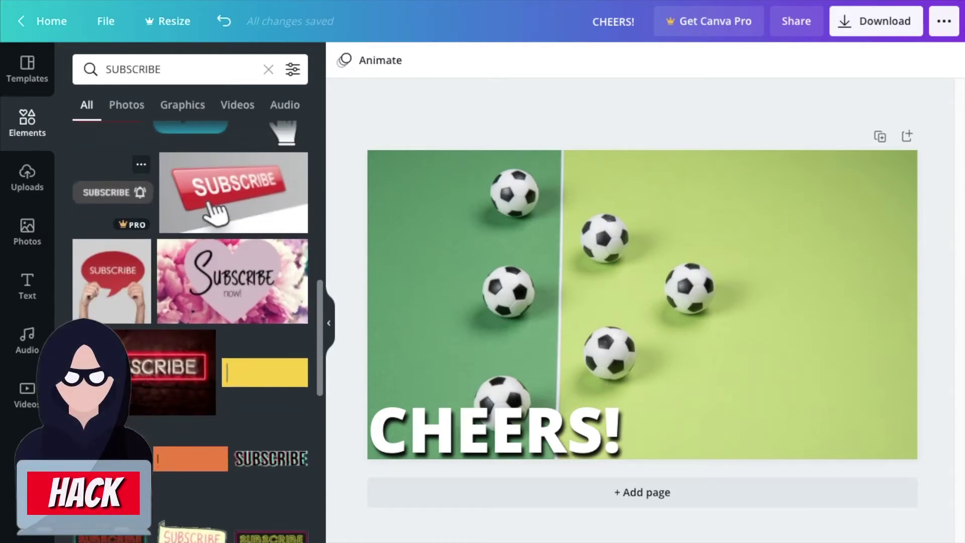
{"action": "scroll", "coordinate": [110, 351], "scroll_direction": "down", "scroll_amount": 5}
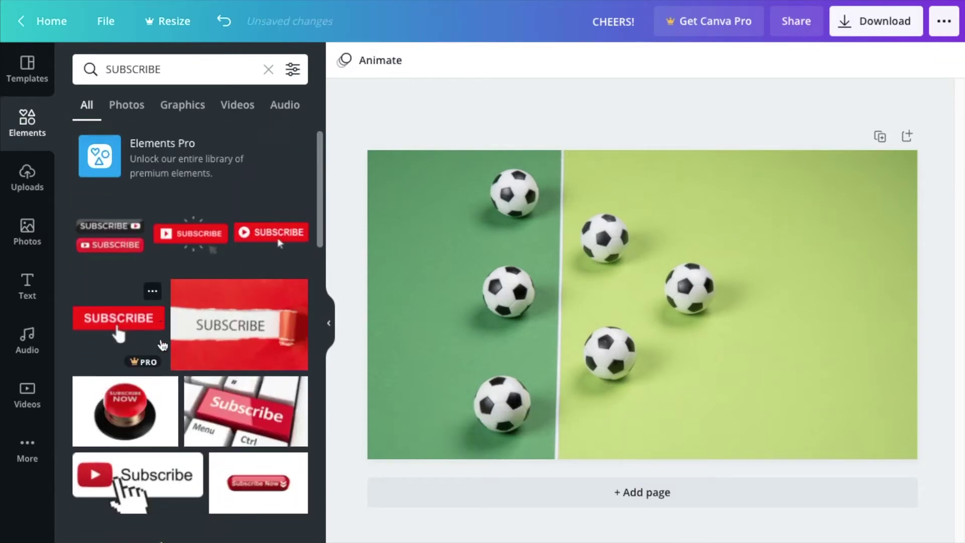
{"action": "scroll", "coordinate": [162, 345], "scroll_direction": "down", "scroll_amount": 10}
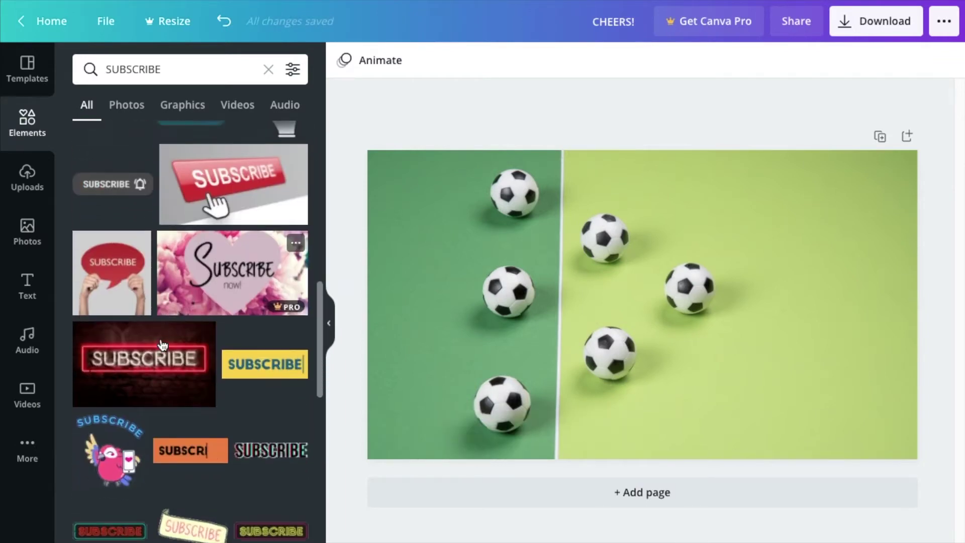
{"action": "scroll", "coordinate": [162, 345], "scroll_direction": "down", "scroll_amount": 4}
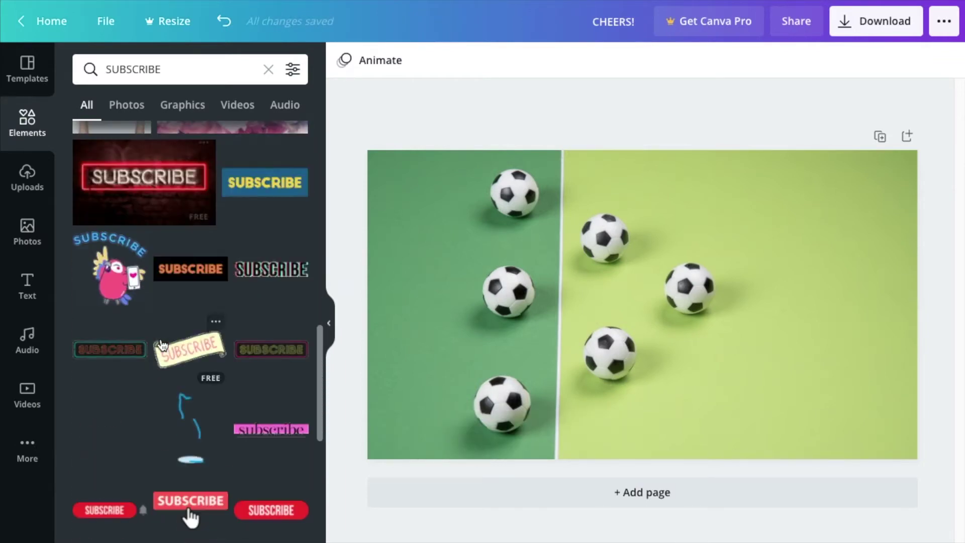
{"action": "scroll", "coordinate": [161, 345], "scroll_direction": "up", "scroll_amount": 10}
{"action": "scroll", "coordinate": [157, 338], "scroll_direction": "up", "scroll_amount": 7}
{"action": "scroll", "coordinate": [119, 239], "scroll_direction": "down", "scroll_amount": 3}
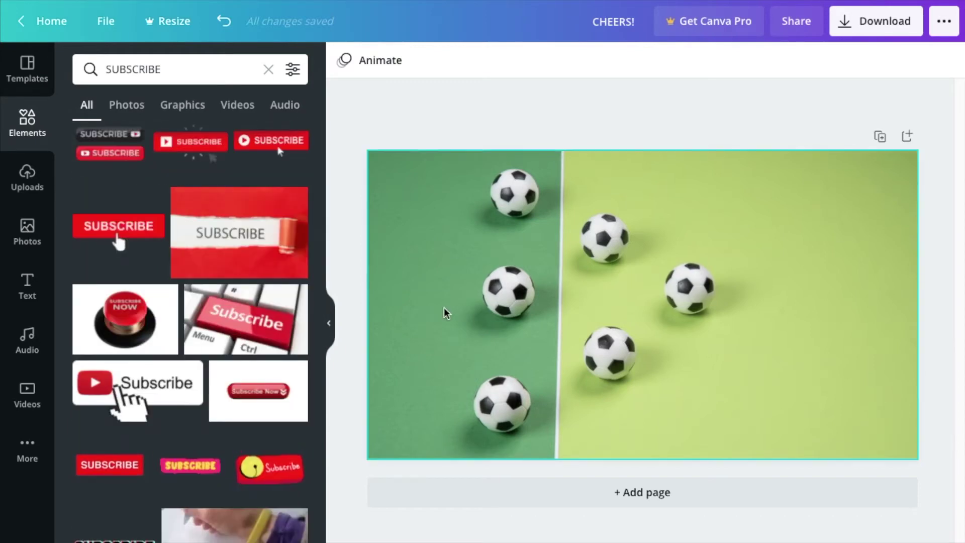
{"action": "left_click", "coordinate": [569, 304]}
Delete the soccer-ball photo and create a new YouTube Video design, browsing its templates.
{"action": "key", "text": "Delete"}
{"action": "left_click", "coordinate": [105, 20]}
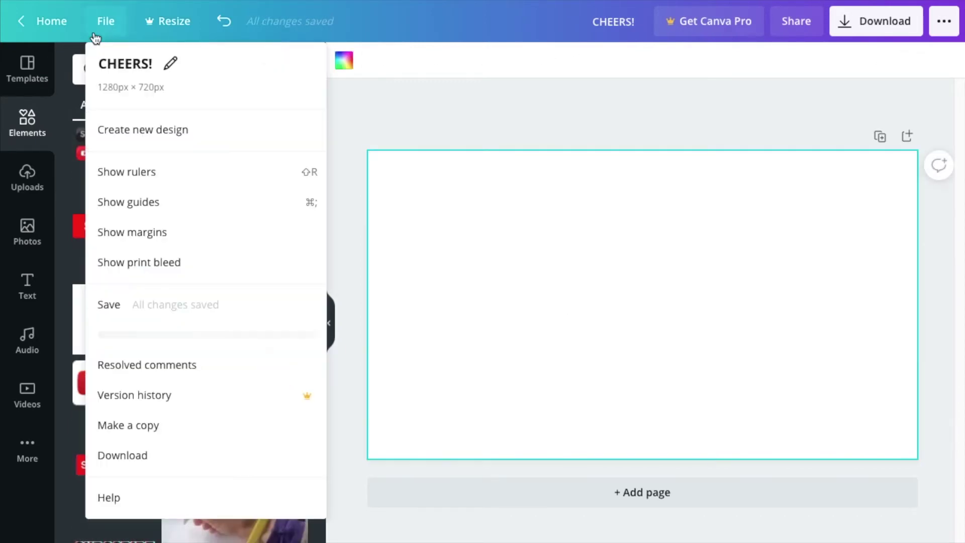
{"action": "left_click", "coordinate": [142, 129]}
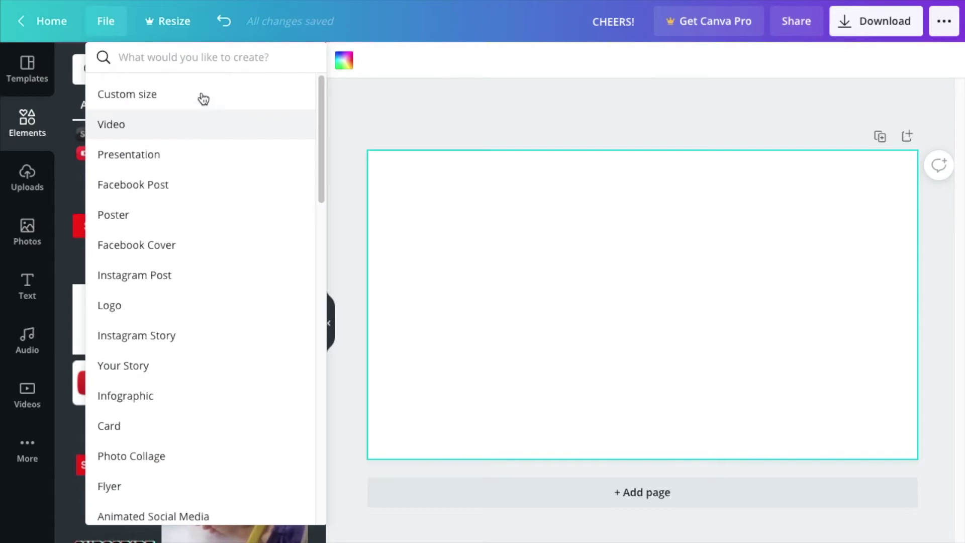
{"action": "type", "text": "YOUTUBE V"}
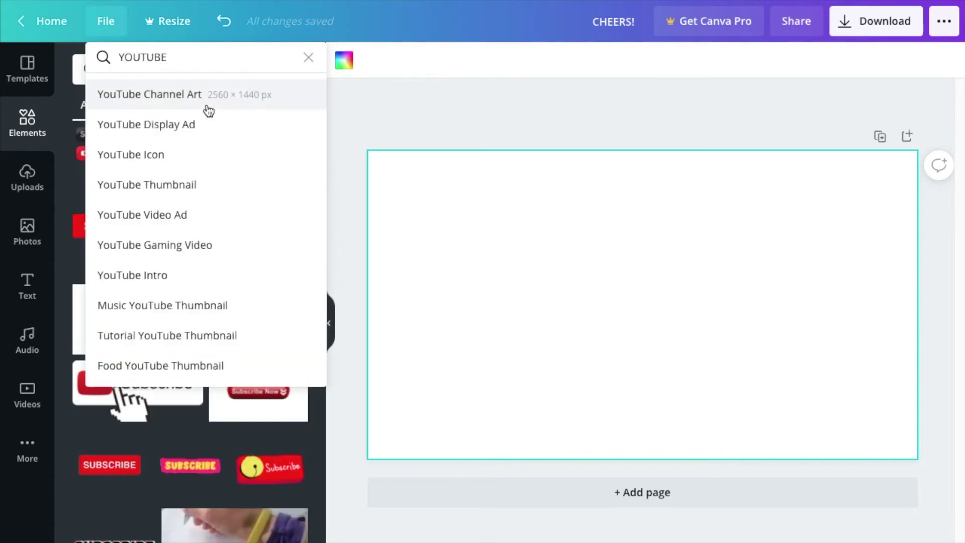
{"action": "left_click", "coordinate": [165, 152]}
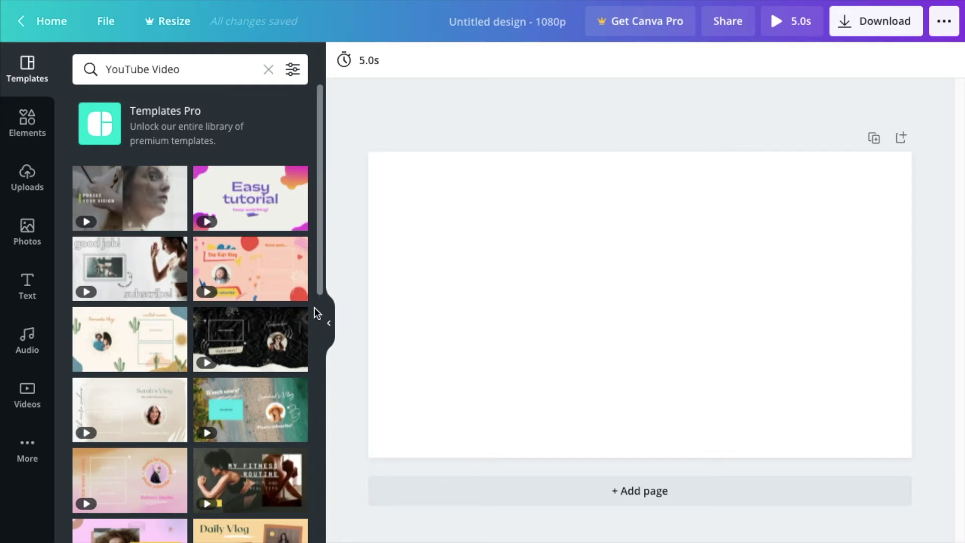
{"action": "scroll", "coordinate": [314, 307], "scroll_direction": "down", "scroll_amount": 3}
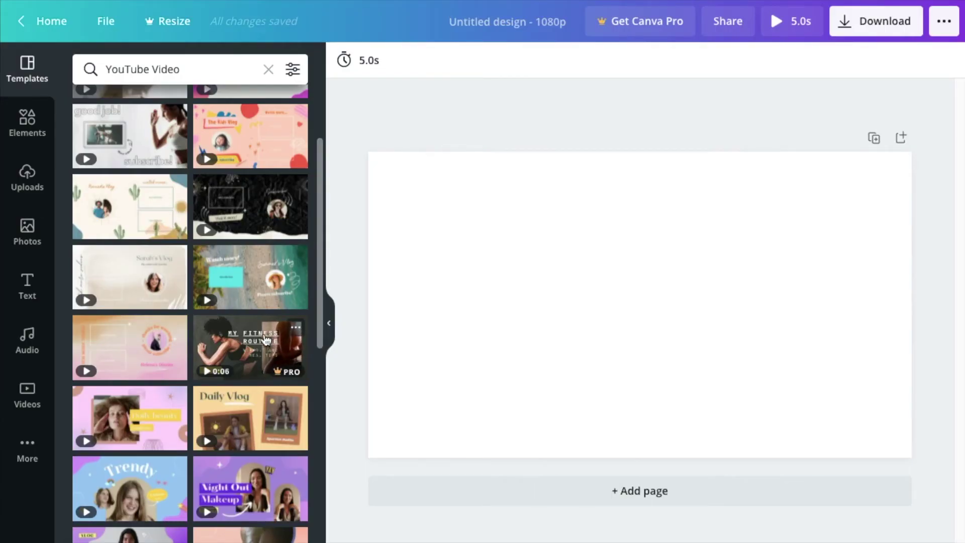
{"action": "scroll", "coordinate": [266, 339], "scroll_direction": "down", "scroll_amount": 3}
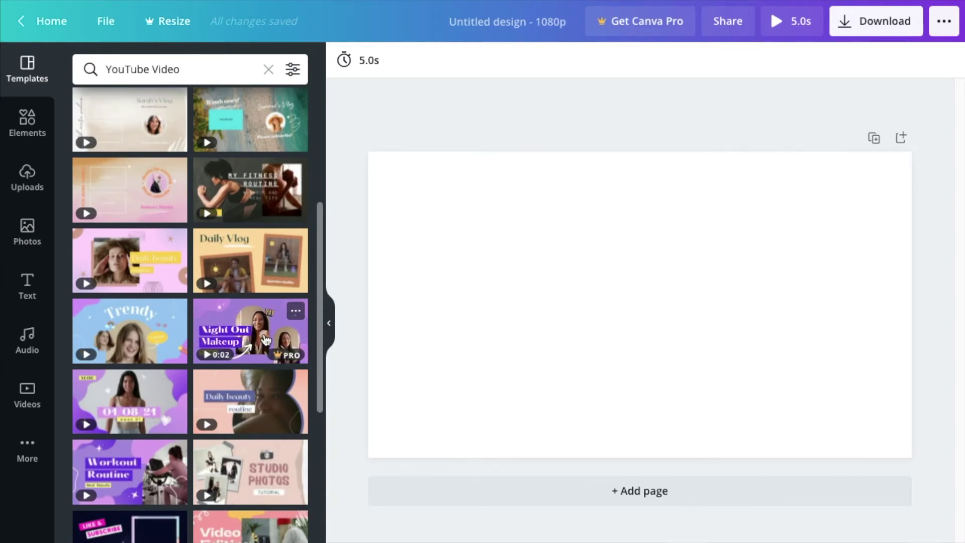
{"action": "scroll", "coordinate": [265, 339], "scroll_direction": "up", "scroll_amount": 5}
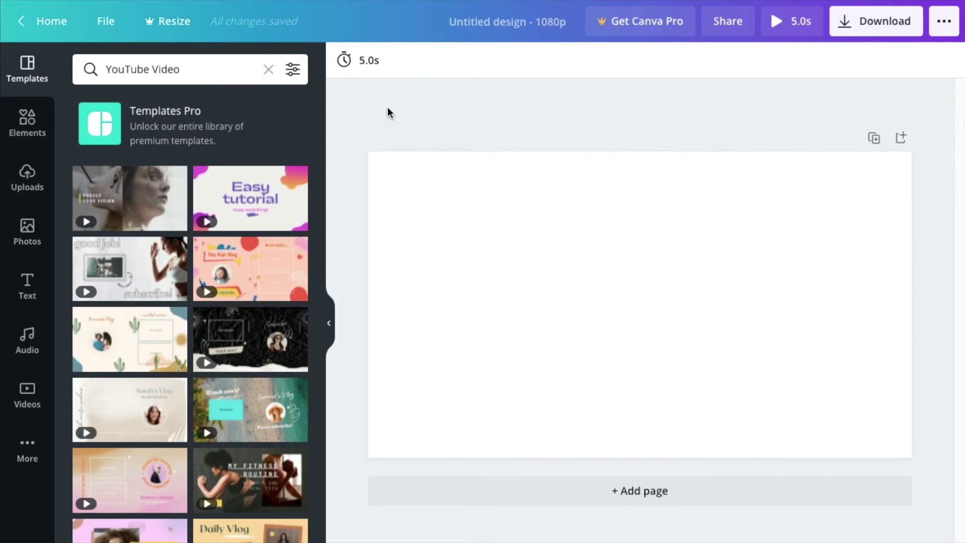
Add the blue-haired woman image from Uploads and move it to the page's bottom-left corner.
{"action": "left_click", "coordinate": [503, 245]}
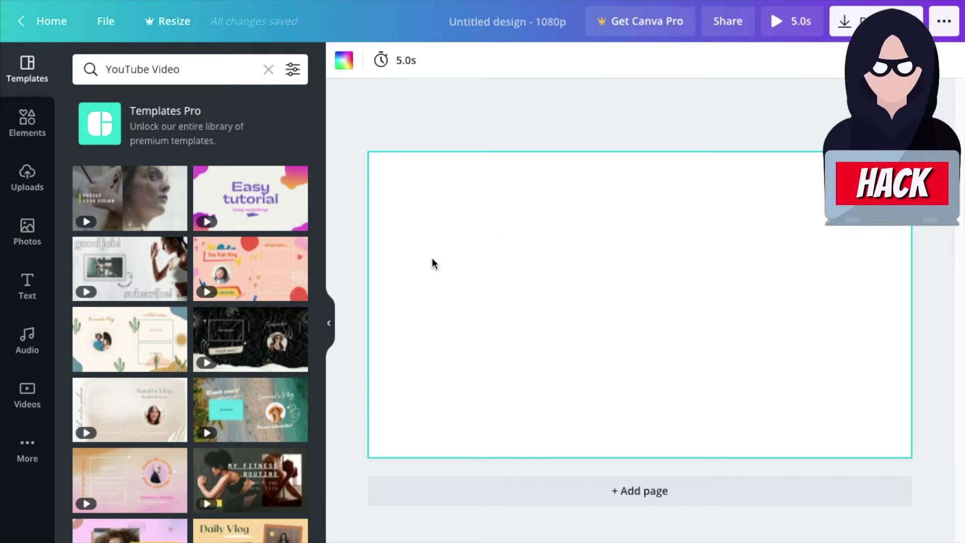
{"action": "left_click", "coordinate": [27, 176]}
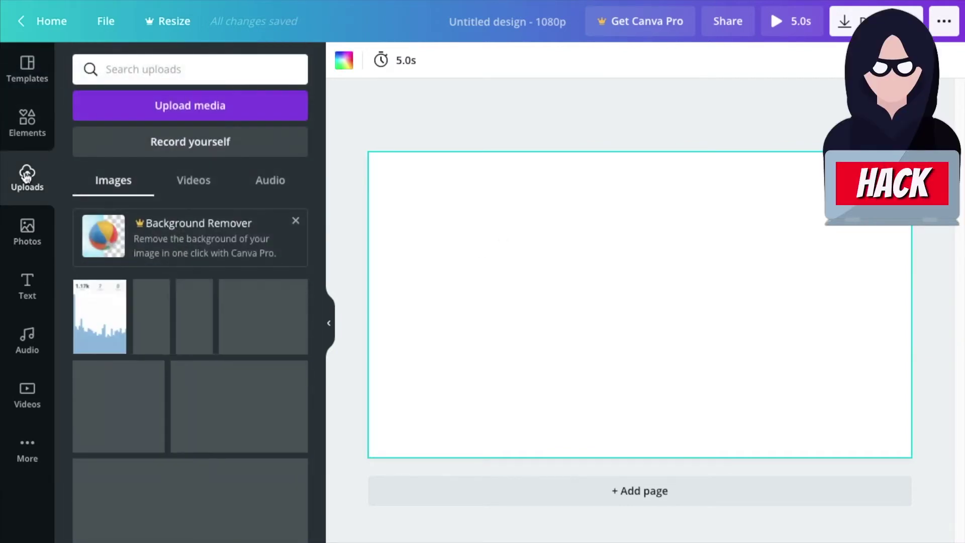
{"action": "scroll", "coordinate": [191, 377], "scroll_direction": "down", "scroll_amount": 3}
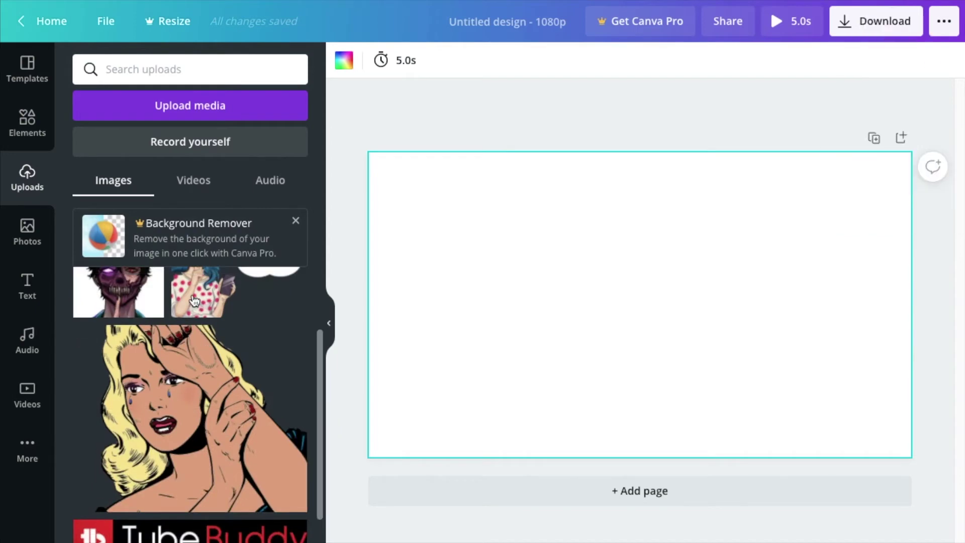
{"action": "left_click", "coordinate": [241, 297]}
{"action": "left_click_drag", "start_coordinate": [570, 335], "coordinate": [421, 406]}
Make the page background light green and bring up the download options.
{"action": "left_click", "coordinate": [681, 247]}
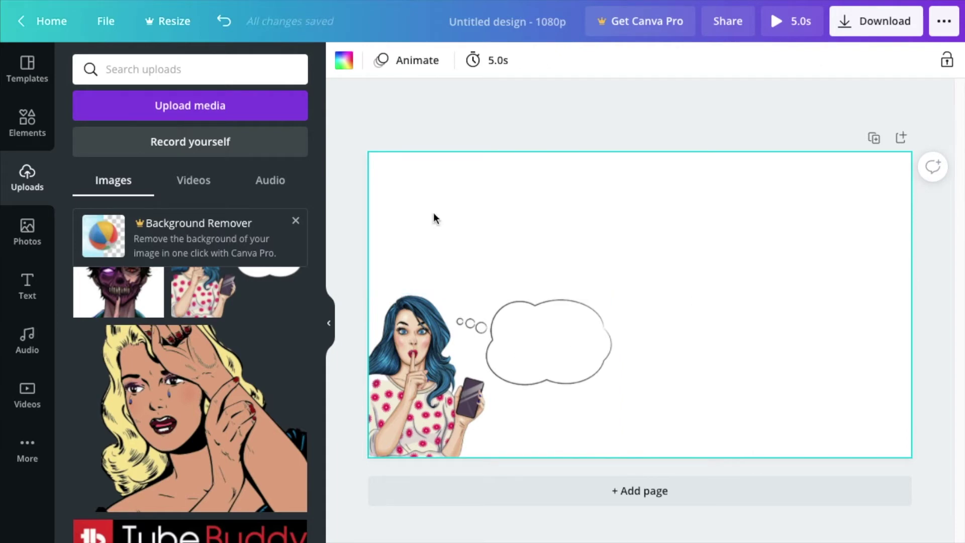
{"action": "left_click", "coordinate": [350, 56]}
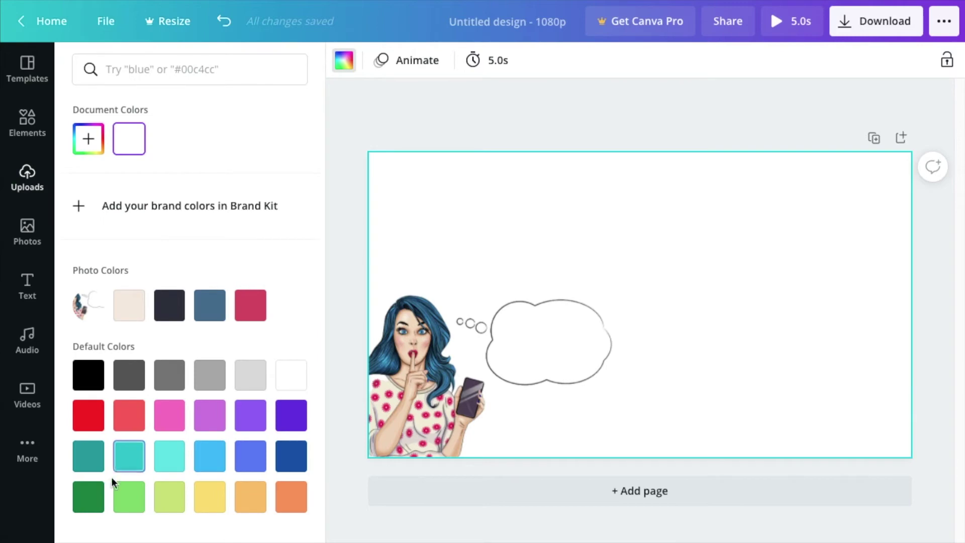
{"action": "left_click", "coordinate": [126, 504]}
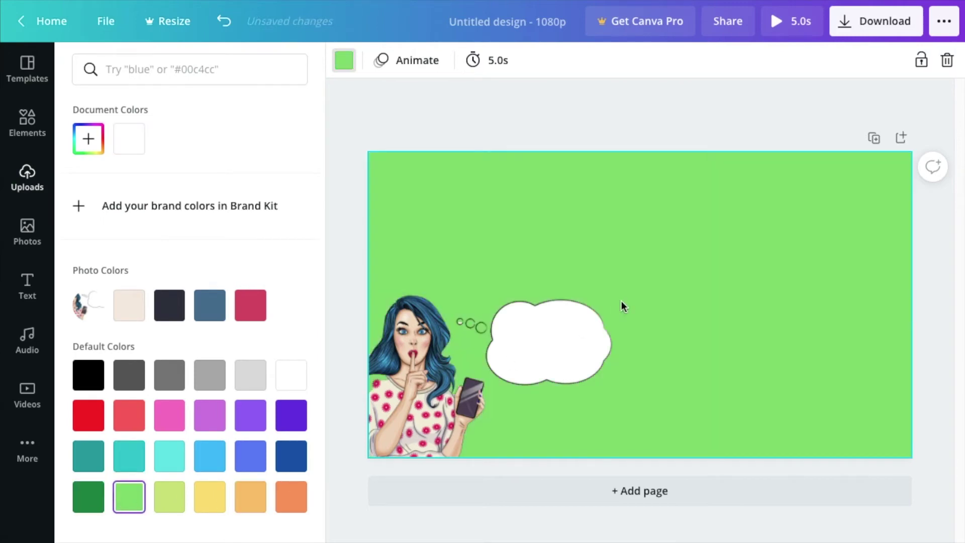
{"action": "left_click", "coordinate": [724, 120]}
{"action": "left_click", "coordinate": [876, 21]}
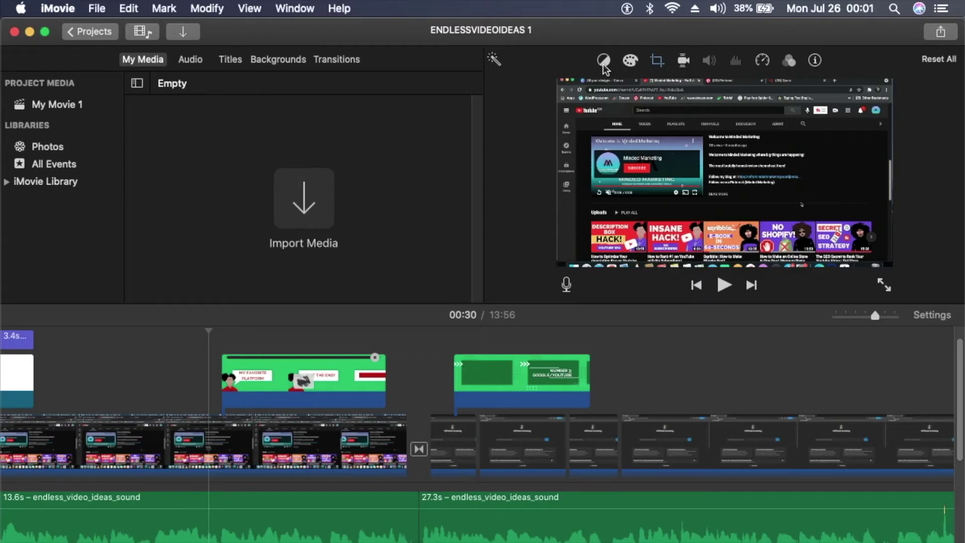
Set the green overlay clip's Video Overlay style to Green/Blue Screen.
{"action": "left_click", "coordinate": [603, 61]}
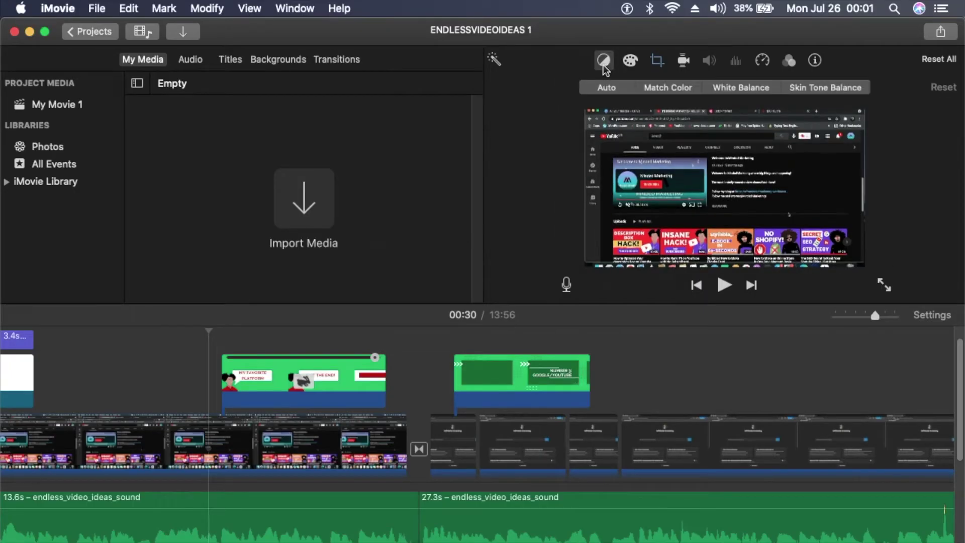
{"action": "left_click", "coordinate": [291, 107]}
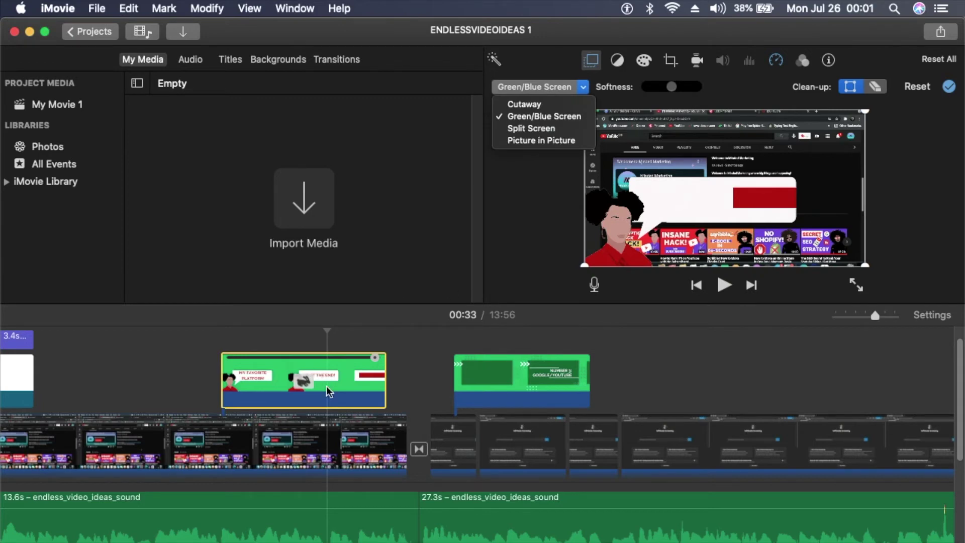
{"action": "left_click", "coordinate": [215, 382]}
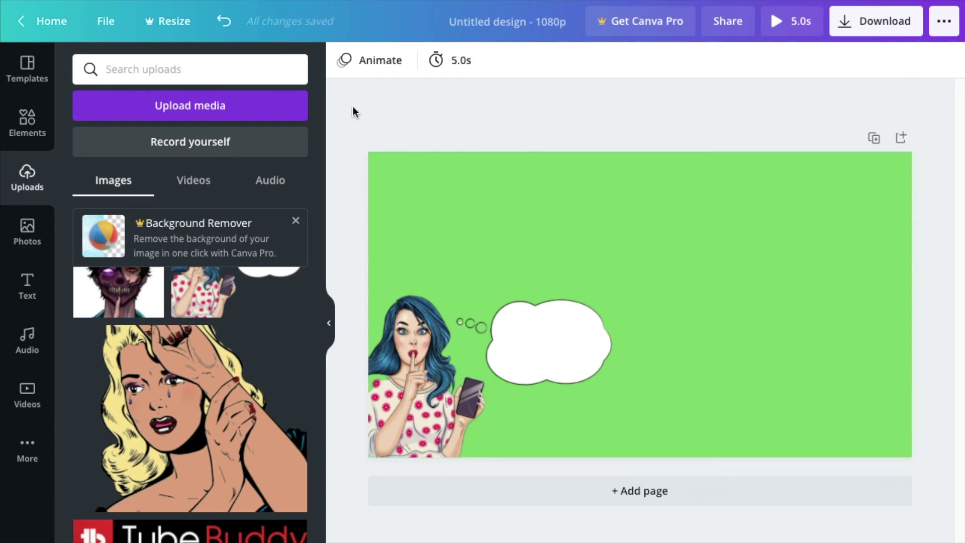
Start a new design, replacing the 'VIDEO' search with 'MO' to find Mobile Video.
{"action": "left_click", "coordinate": [105, 25]}
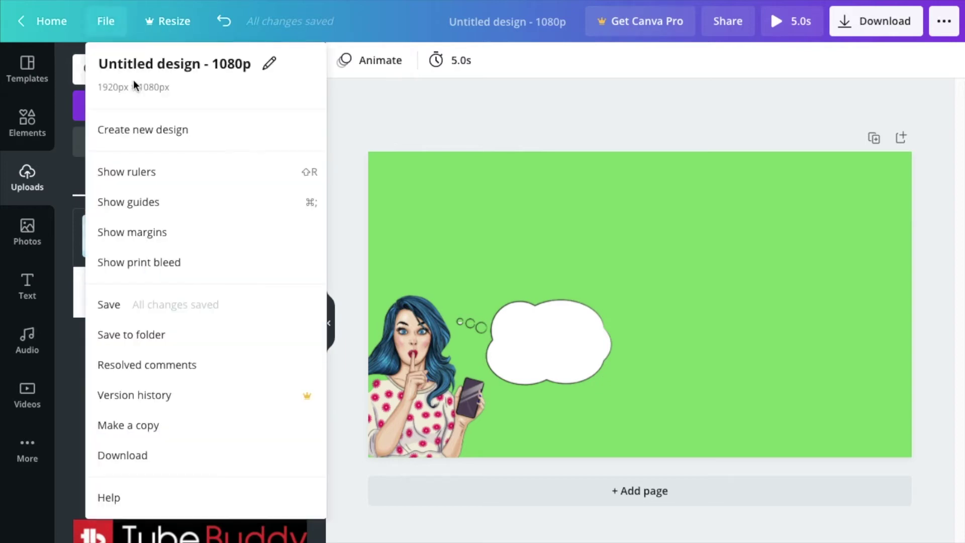
{"action": "left_click", "coordinate": [129, 130]}
{"action": "type", "text": "VIDEO"}
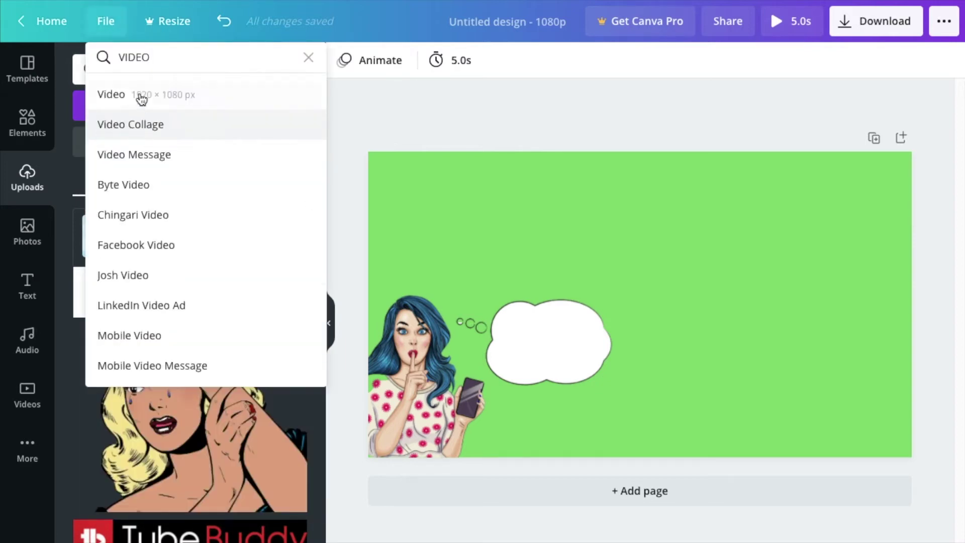
{"action": "double_click", "coordinate": [171, 66]}
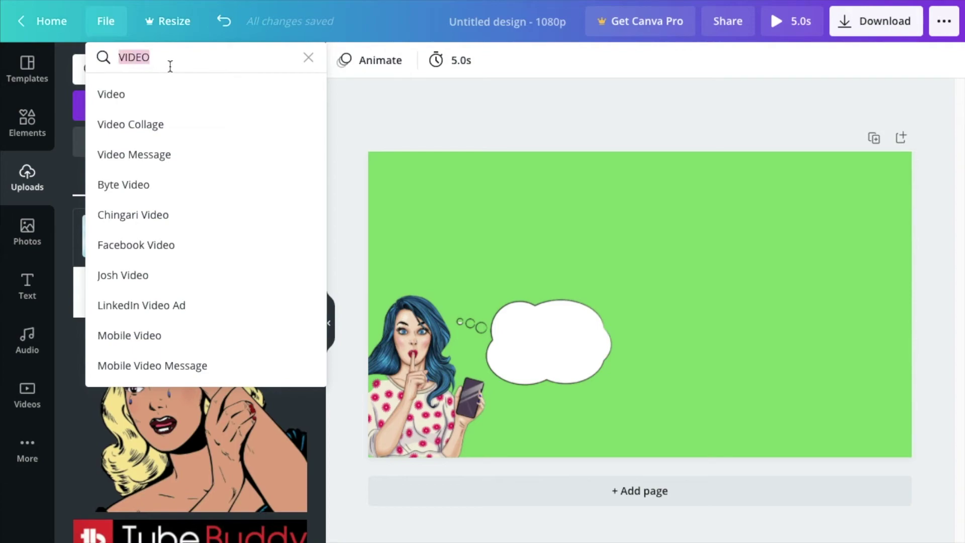
{"action": "type", "text": "MO"}
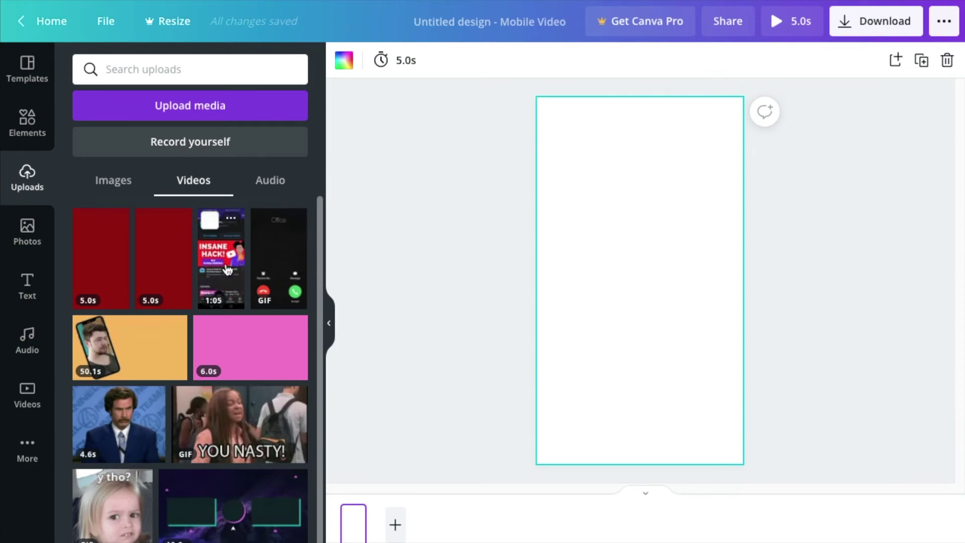
Place the 1:05 screen recording onto the blank Mobile Video page.
{"action": "left_click", "coordinate": [225, 265]}
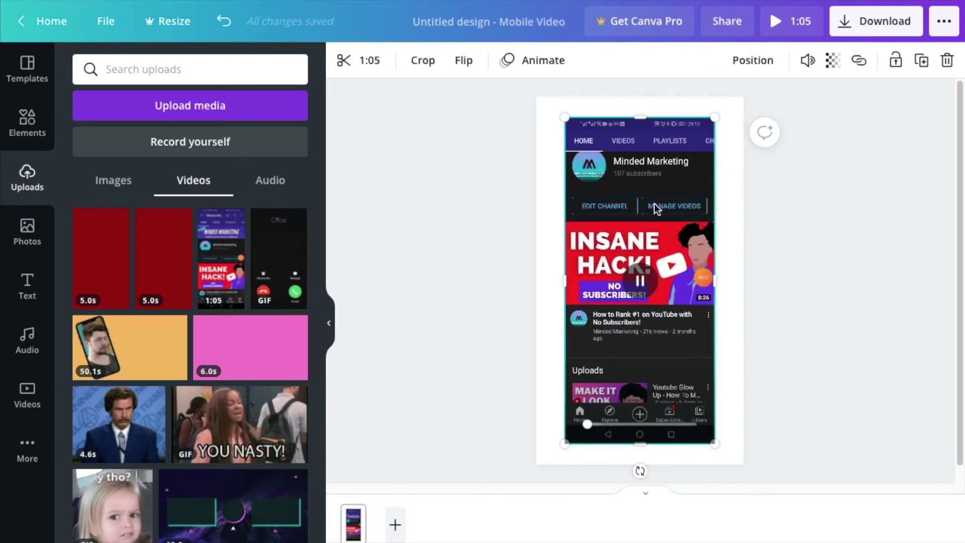
{"action": "key", "text": "Delete"}
{"action": "left_click_drag", "start_coordinate": [216, 256], "coordinate": [547, 184]}
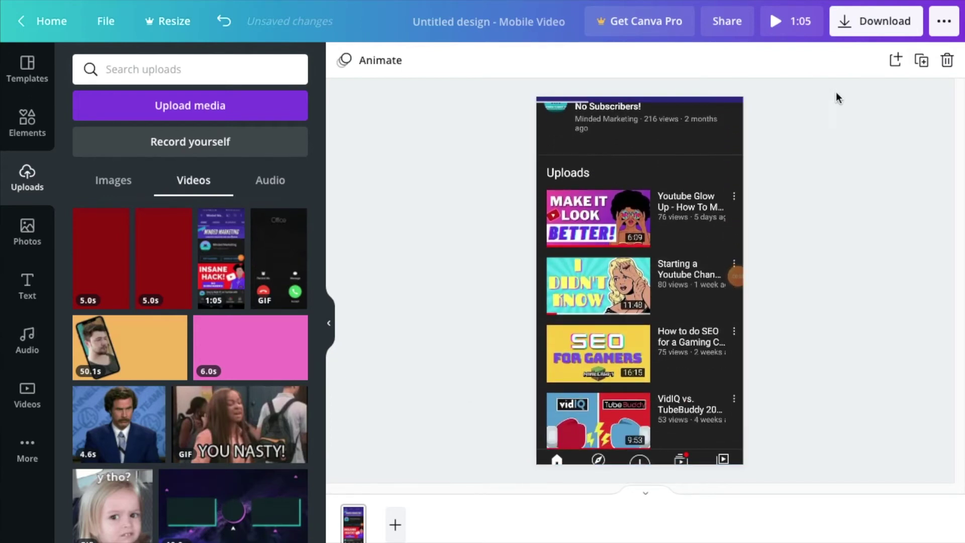
Mute the screen-recording video by dropping its volume from 100 to 0.
{"action": "left_click", "coordinate": [724, 150]}
{"action": "left_click", "coordinate": [858, 61]}
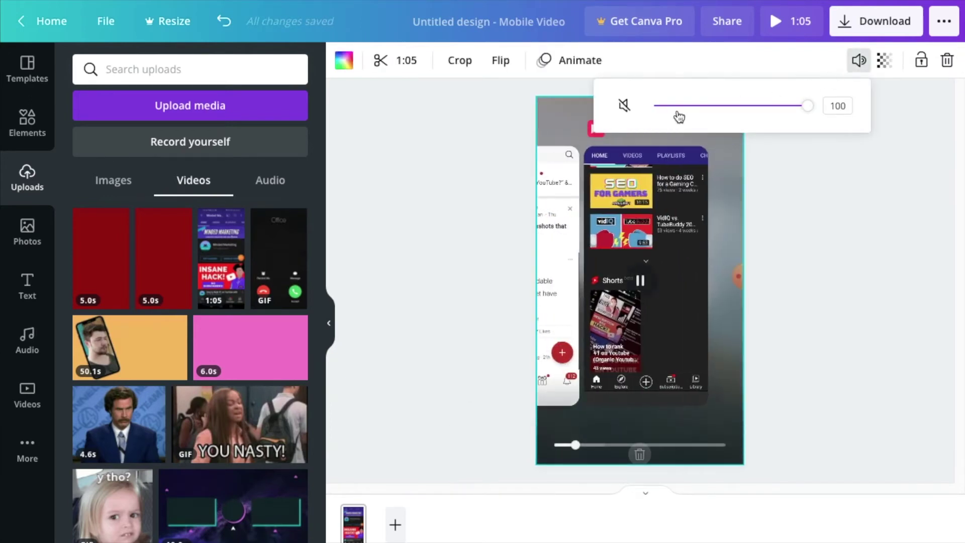
{"action": "left_click", "coordinate": [623, 106]}
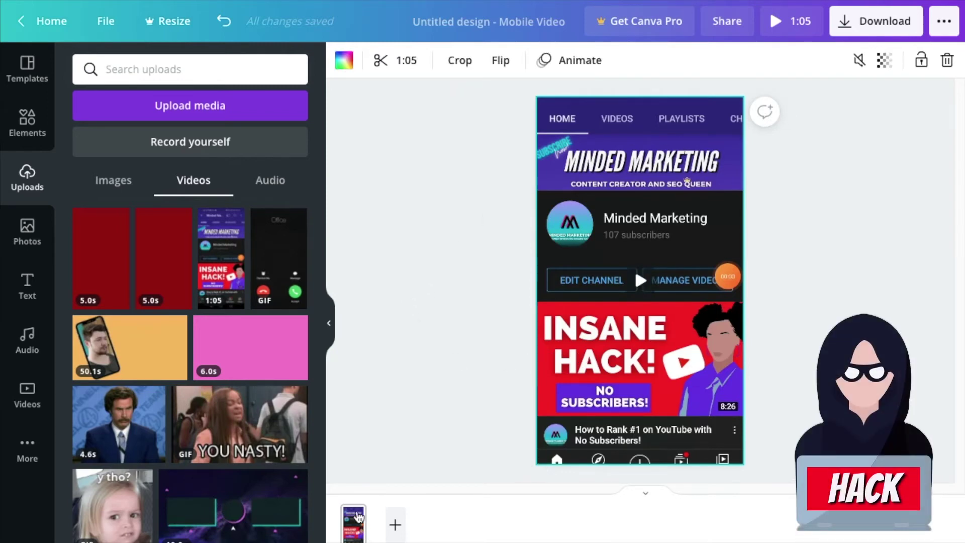
Duplicate the first page into a second page.
{"action": "left_click", "coordinate": [357, 513]}
{"action": "left_click", "coordinate": [704, 105]}
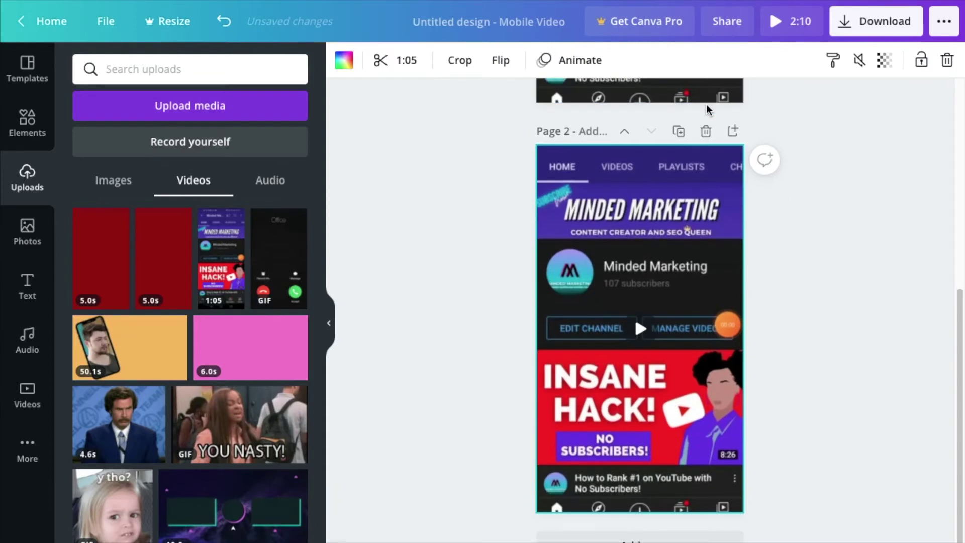
{"action": "scroll", "coordinate": [593, 101], "scroll_direction": "up", "scroll_amount": 5}
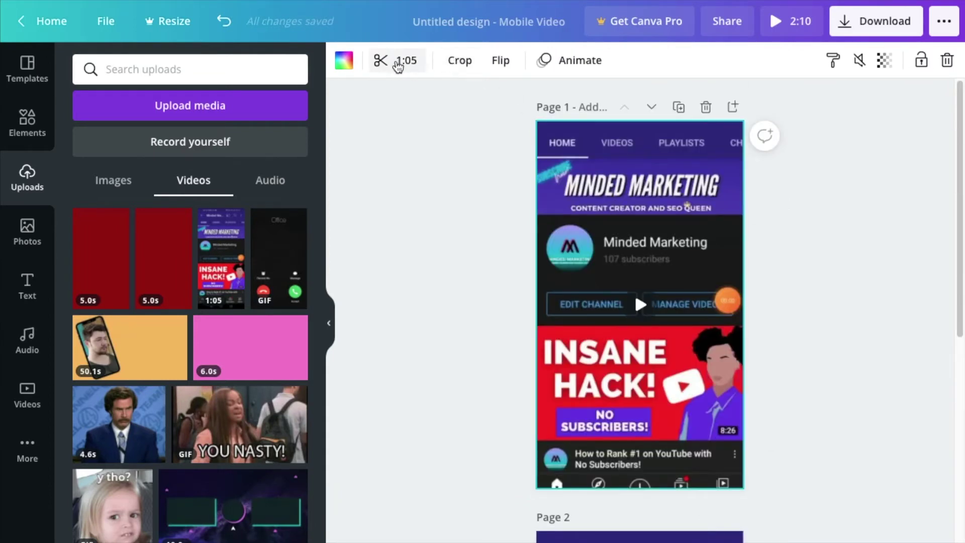
Trim page 1's video to its opening 6.2 seconds, bringing the design to 1:11.
{"action": "left_click", "coordinate": [398, 62]}
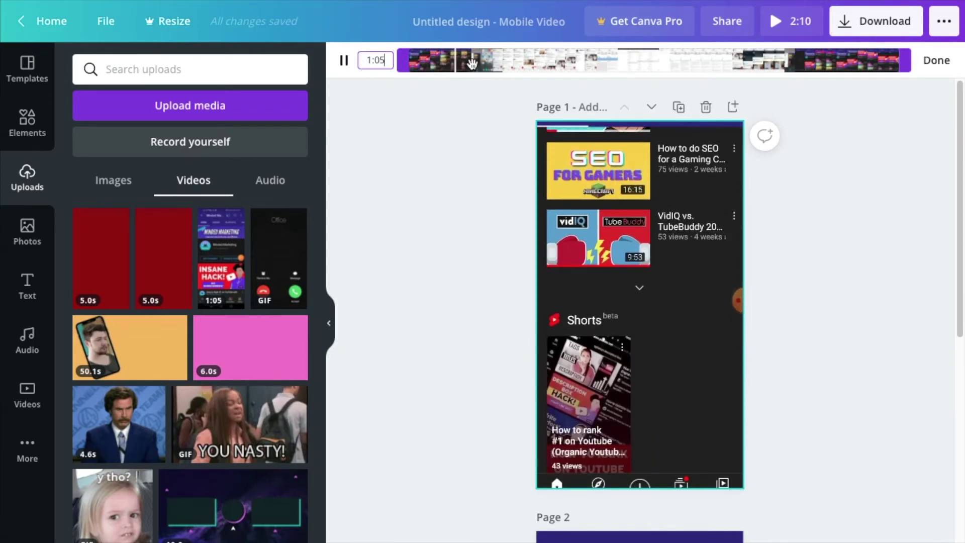
{"action": "left_click", "coordinate": [344, 60]}
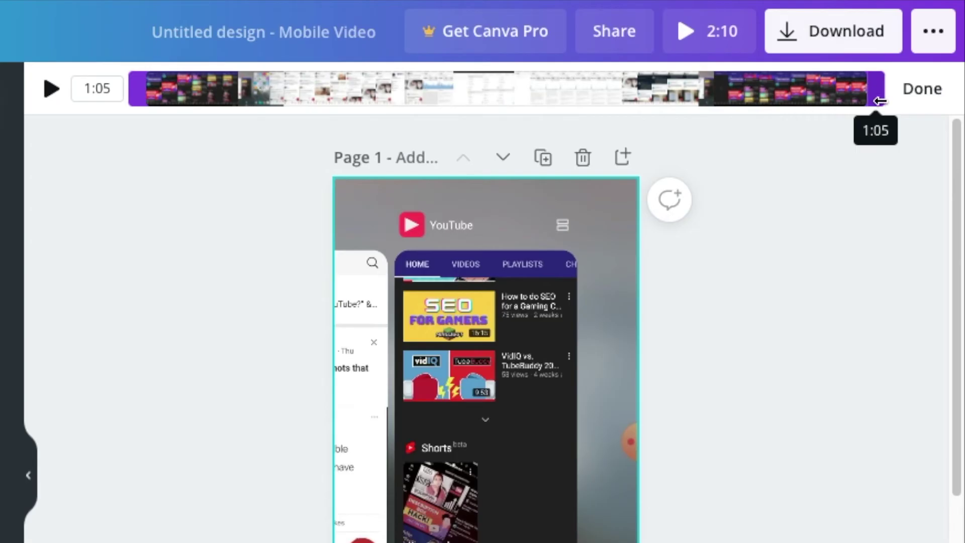
{"action": "left_click_drag", "start_coordinate": [878, 100], "coordinate": [224, 215]}
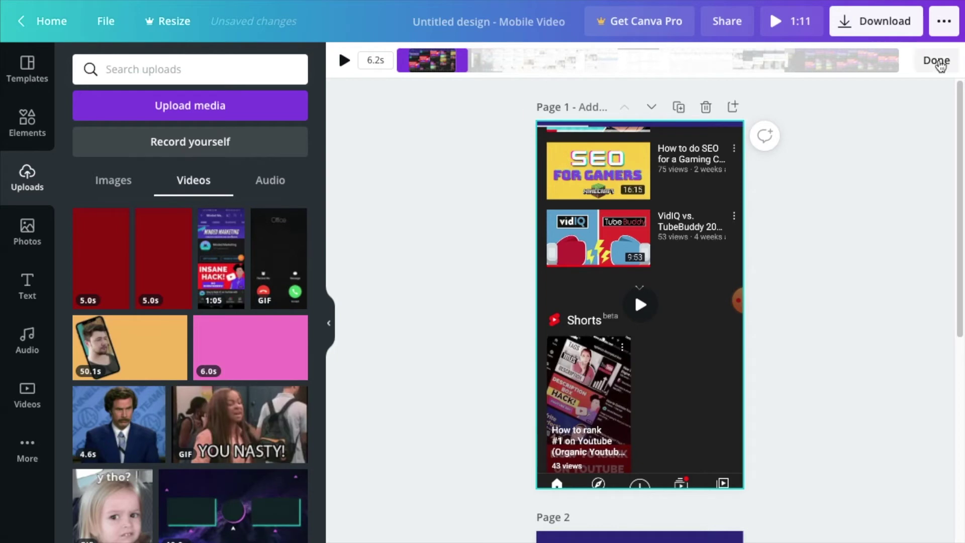
{"action": "left_click", "coordinate": [935, 60]}
{"action": "scroll", "coordinate": [611, 244], "scroll_direction": "down", "scroll_amount": 5}
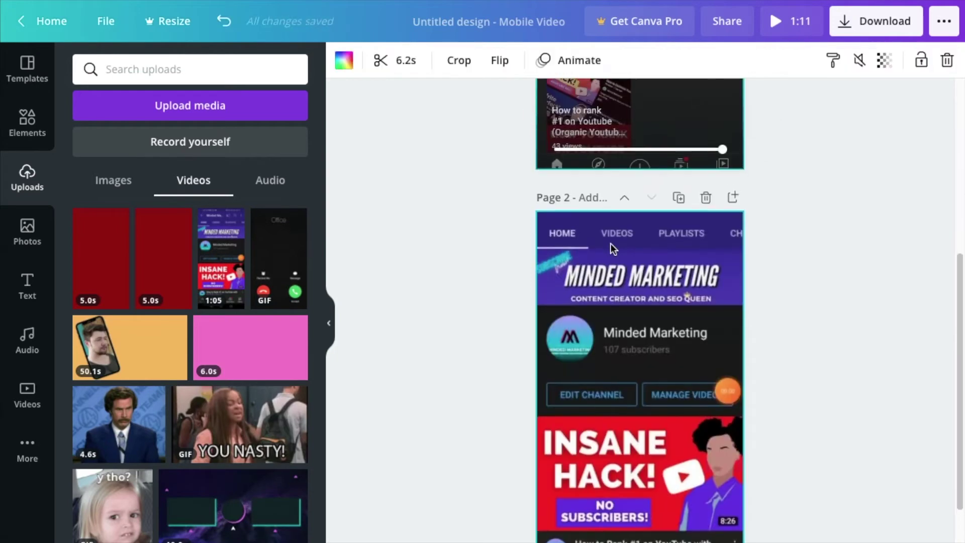
Duplicate page 2 into a third page.
{"action": "left_click", "coordinate": [625, 334]}
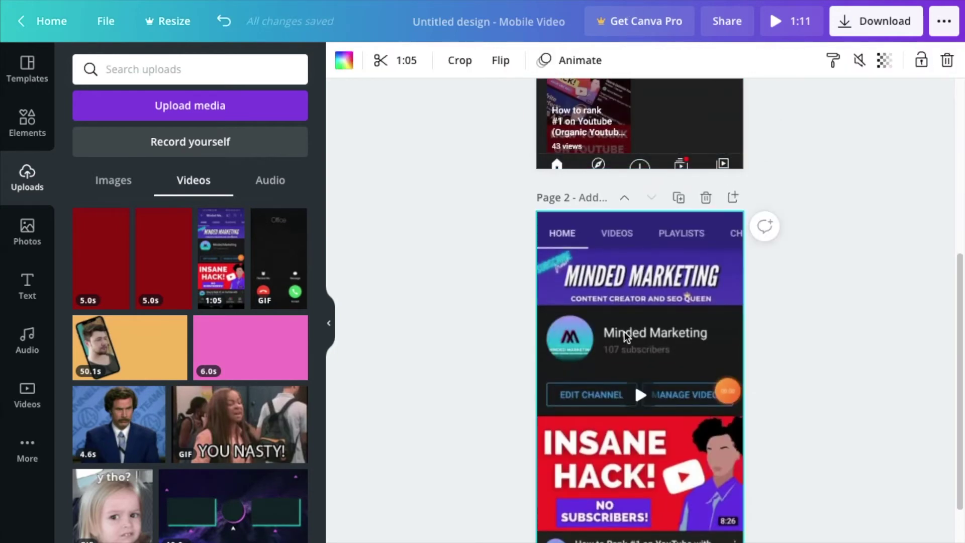
{"action": "left_click", "coordinate": [678, 197]}
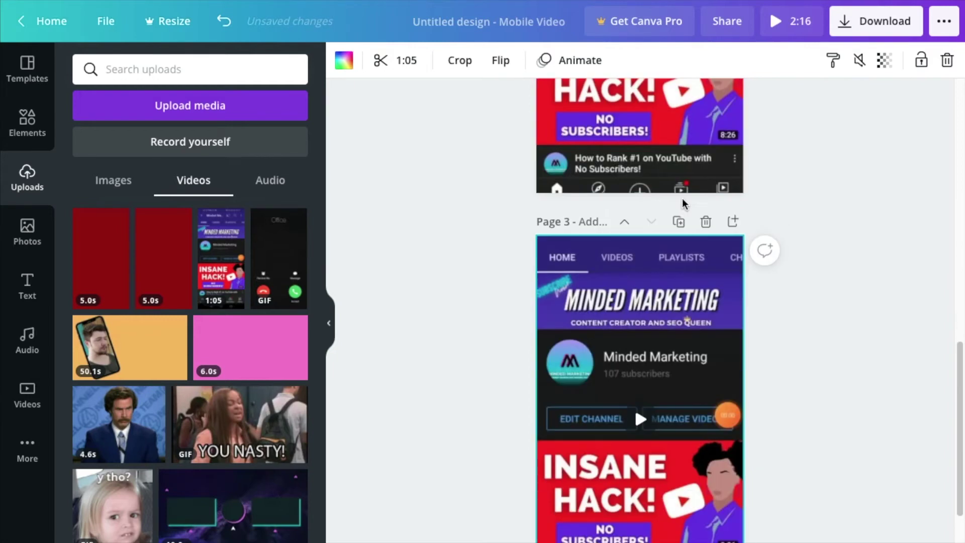
{"action": "scroll", "coordinate": [882, 267], "scroll_direction": "down", "scroll_amount": 1}
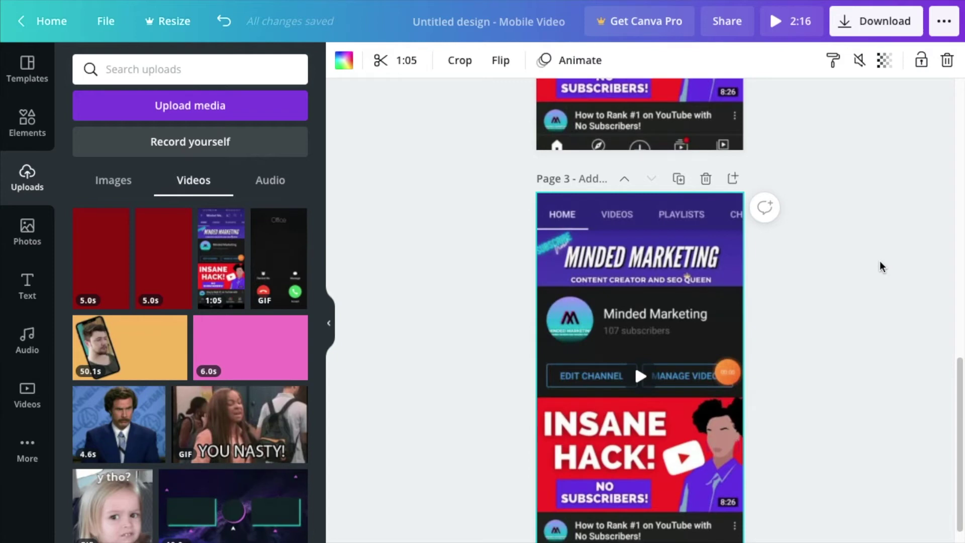
{"action": "scroll", "coordinate": [631, 255], "scroll_direction": "up", "scroll_amount": 6}
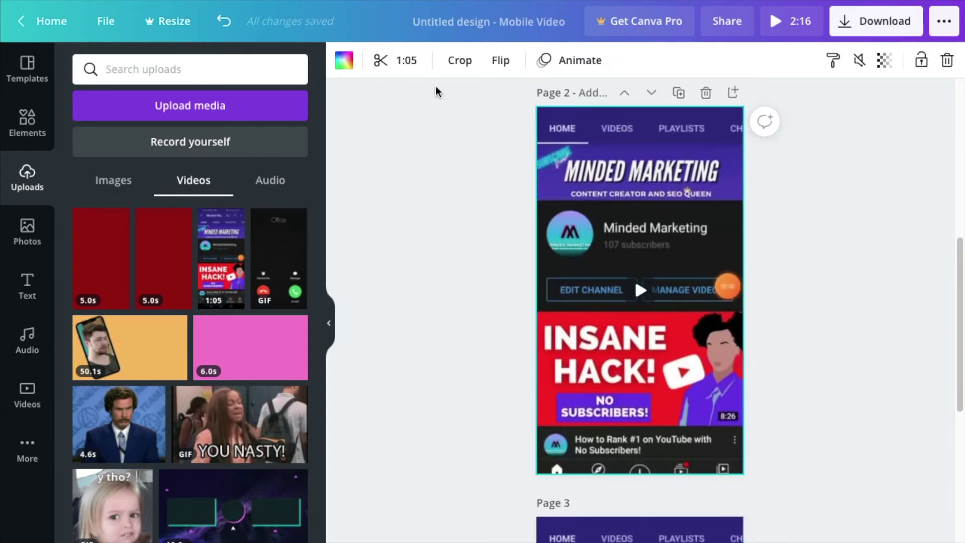
Trim page 2's video to a 10.2-second stretch starting near 10 seconds, showing the sponsored-ad feed.
{"action": "left_click", "coordinate": [382, 60]}
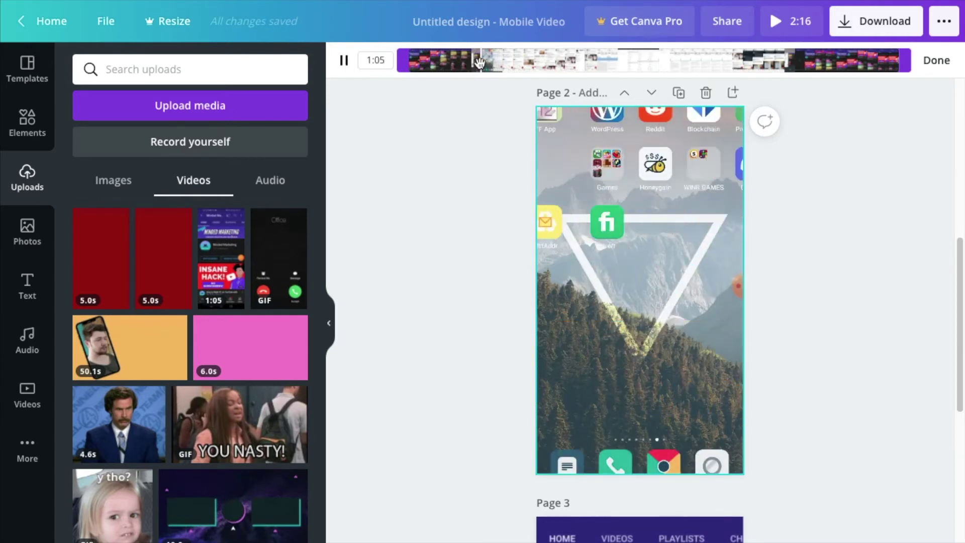
{"action": "left_click_drag", "start_coordinate": [401, 61], "coordinate": [478, 65]}
{"action": "left_click", "coordinate": [344, 61]}
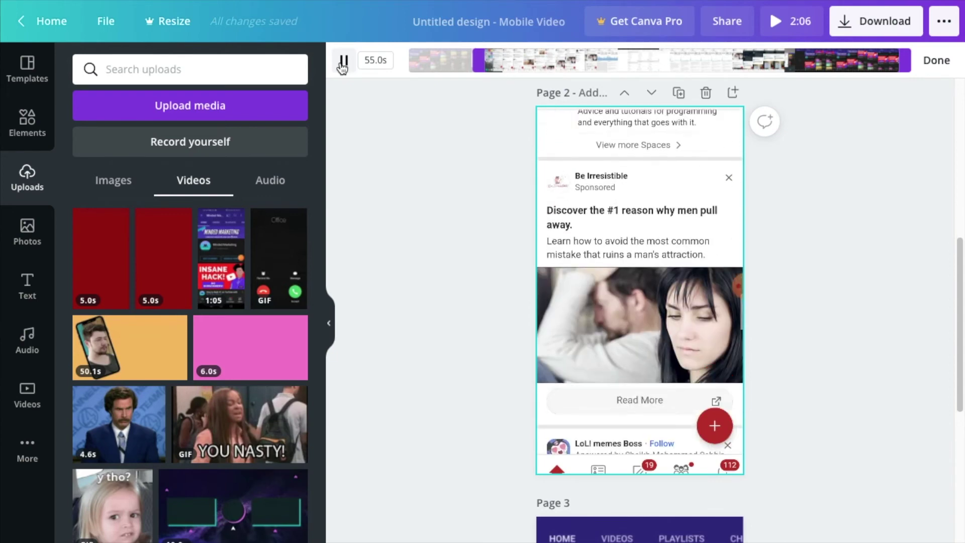
{"action": "left_click", "coordinate": [343, 61]}
{"action": "left_click_drag", "start_coordinate": [899, 63], "coordinate": [558, 126]}
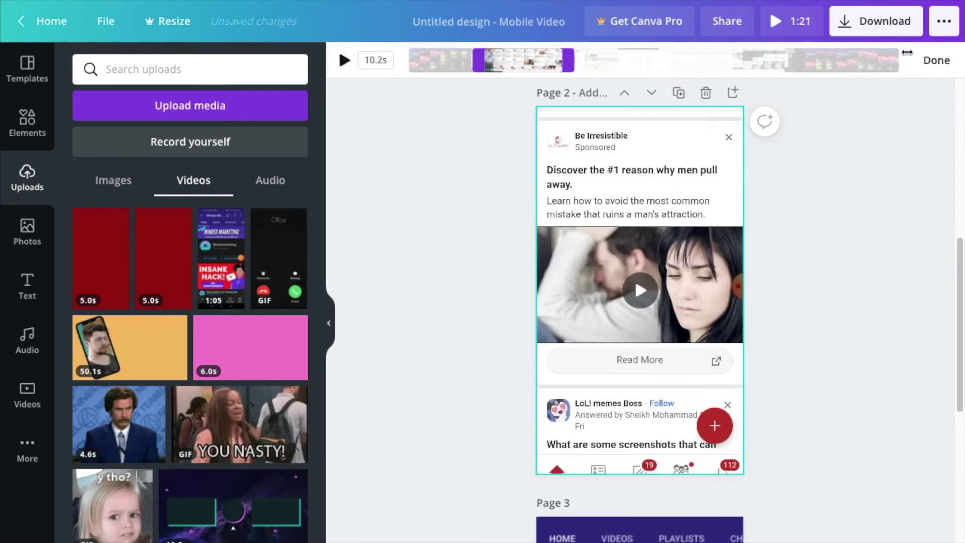
{"action": "left_click", "coordinate": [935, 60]}
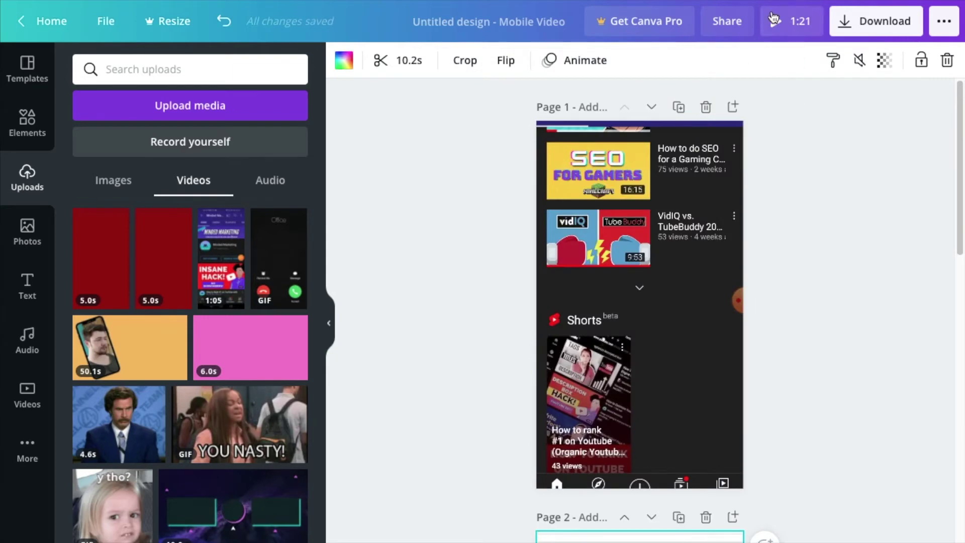
Move page 3's clip start to about 25 seconds, leaving an 8.6-second stats-screen clip.
{"action": "scroll", "coordinate": [766, 262], "scroll_direction": "down", "scroll_amount": 7}
{"action": "scroll", "coordinate": [767, 263], "scroll_direction": "down", "scroll_amount": 8}
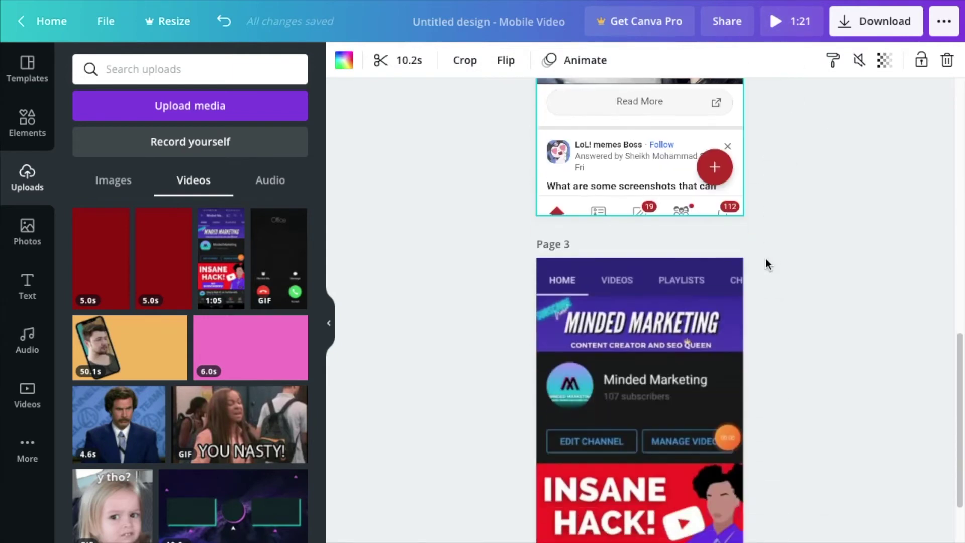
{"action": "left_click", "coordinate": [660, 305]}
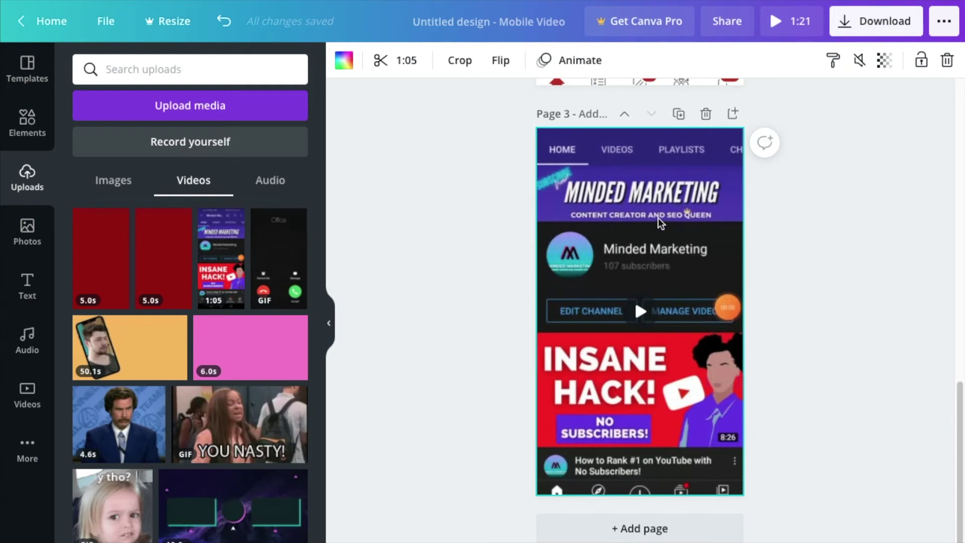
{"action": "left_click", "coordinate": [378, 59]}
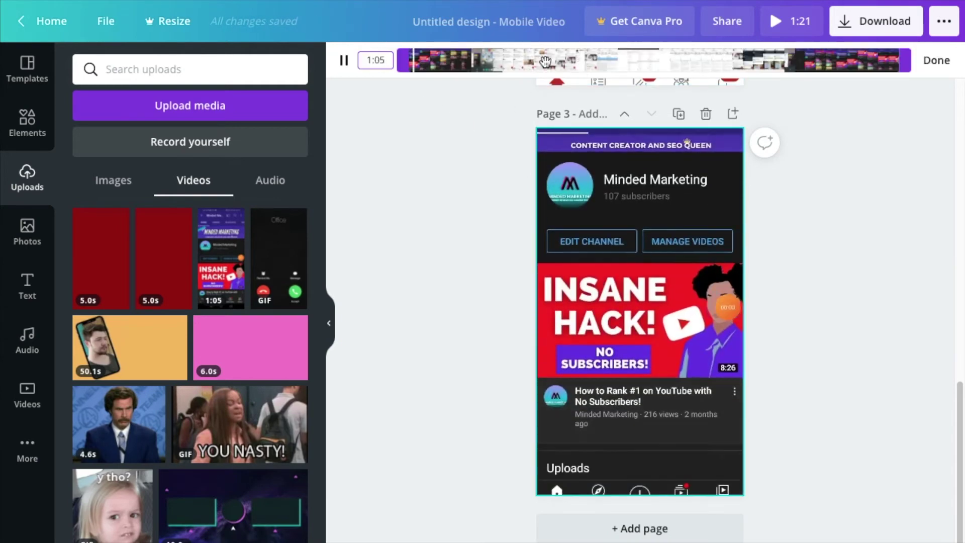
{"action": "left_click", "coordinate": [403, 69]}
{"action": "left_click_drag", "start_coordinate": [403, 68], "coordinate": [593, 58]}
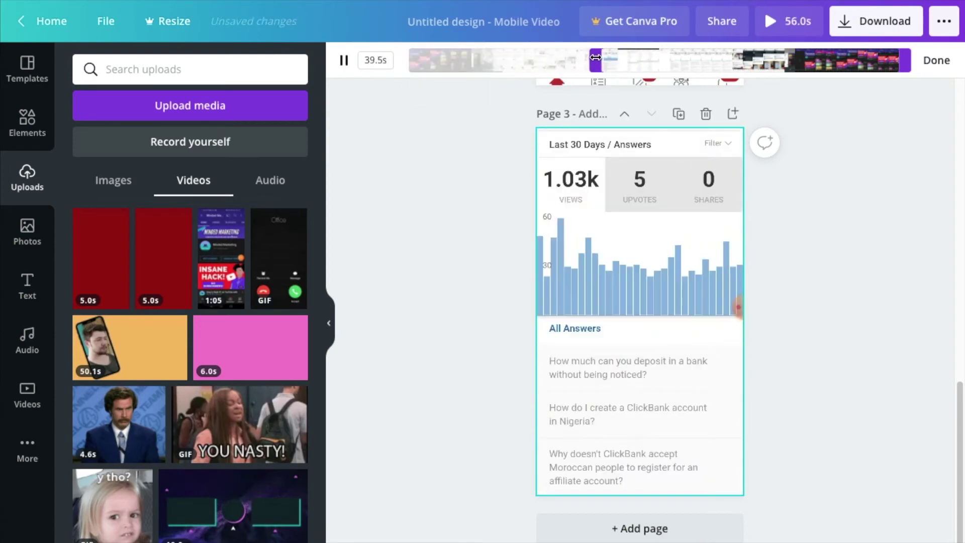
{"action": "left_click", "coordinate": [936, 60]}
{"action": "scroll", "coordinate": [868, 270], "scroll_direction": "up", "scroll_amount": 5}
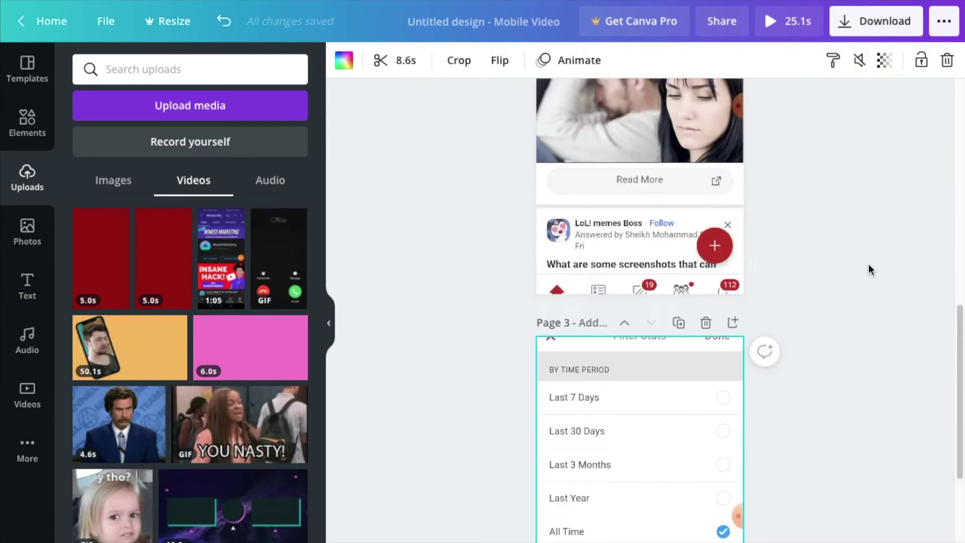
{"action": "scroll", "coordinate": [868, 269], "scroll_direction": "up", "scroll_amount": 7}
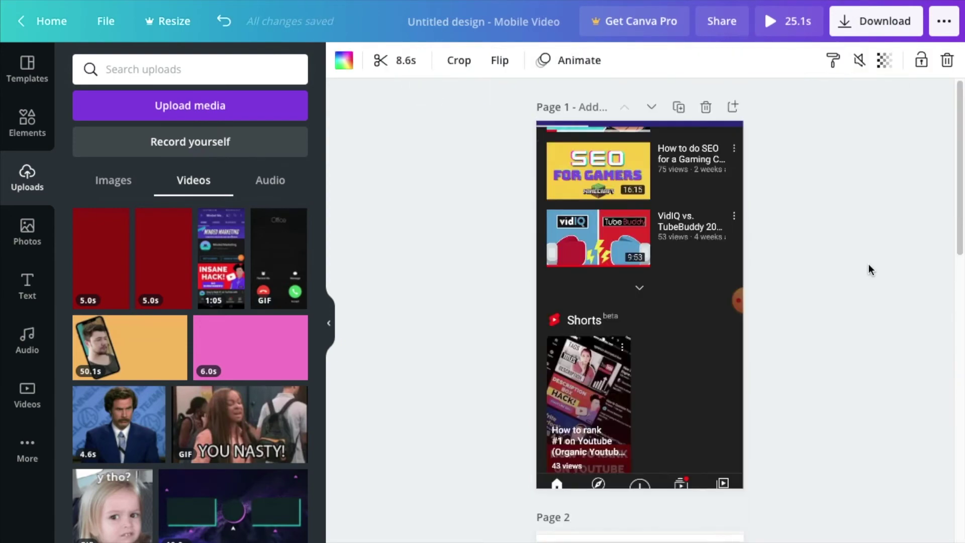
{"action": "left_click", "coordinate": [771, 25]}
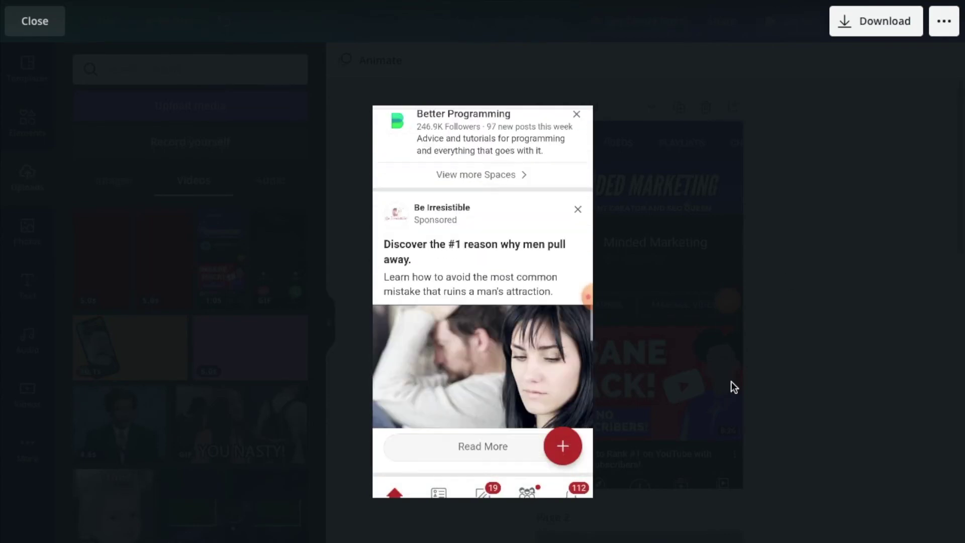
{"action": "key", "text": "Escape"}
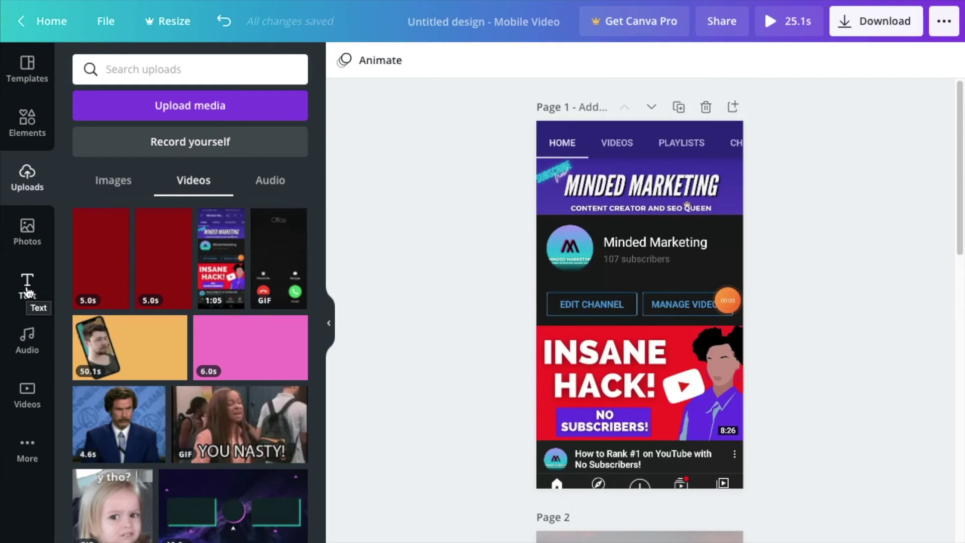
Search the elements library for 'su'.
{"action": "mouse_move", "coordinate": [154, 237]}
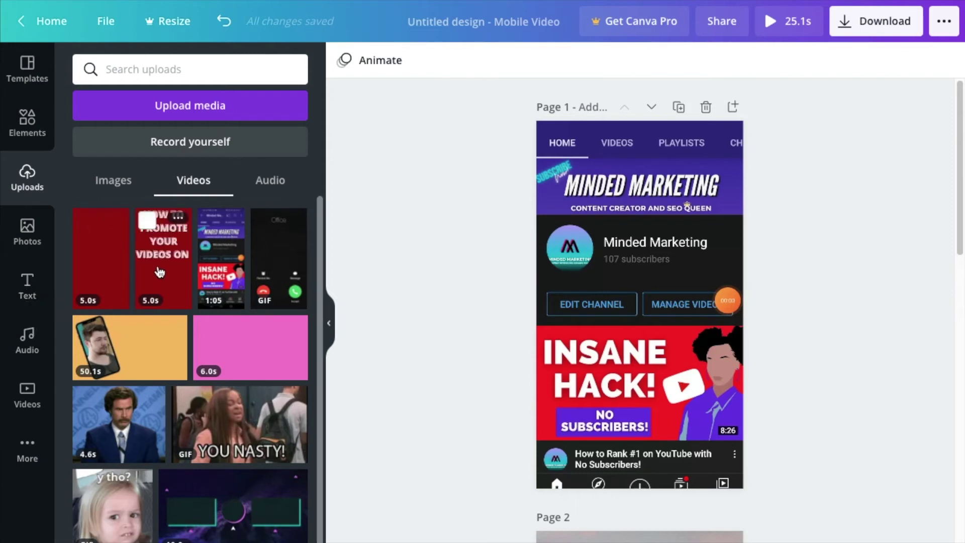
{"action": "left_click", "coordinate": [30, 140]}
{"action": "left_click", "coordinate": [157, 65]}
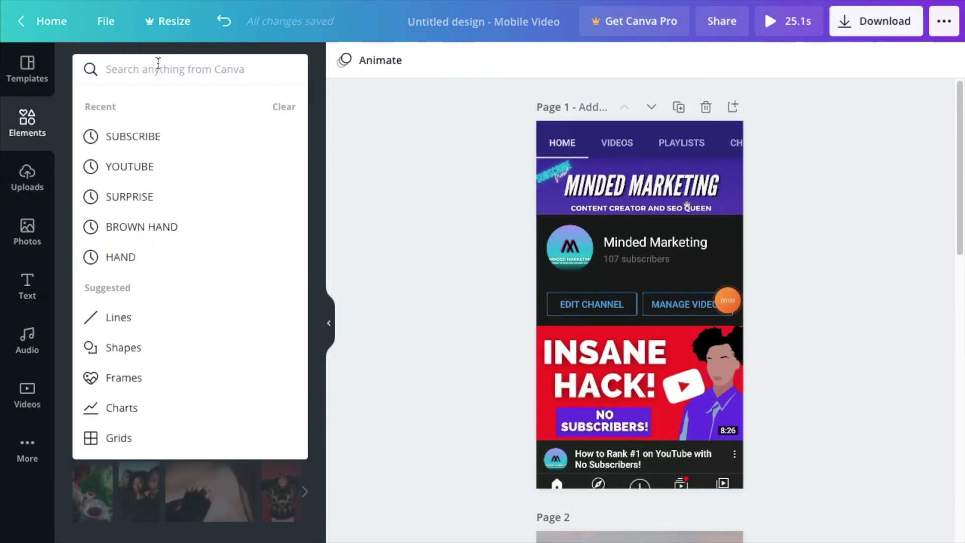
{"action": "type", "text": "su"}
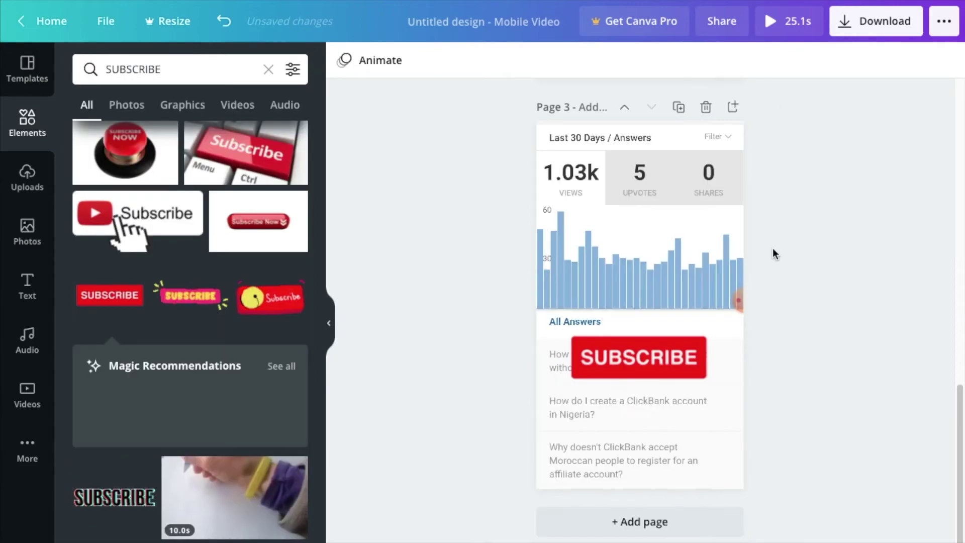
Play the full-screen preview of the video, skipping forward and back.
{"action": "left_click", "coordinate": [766, 23]}
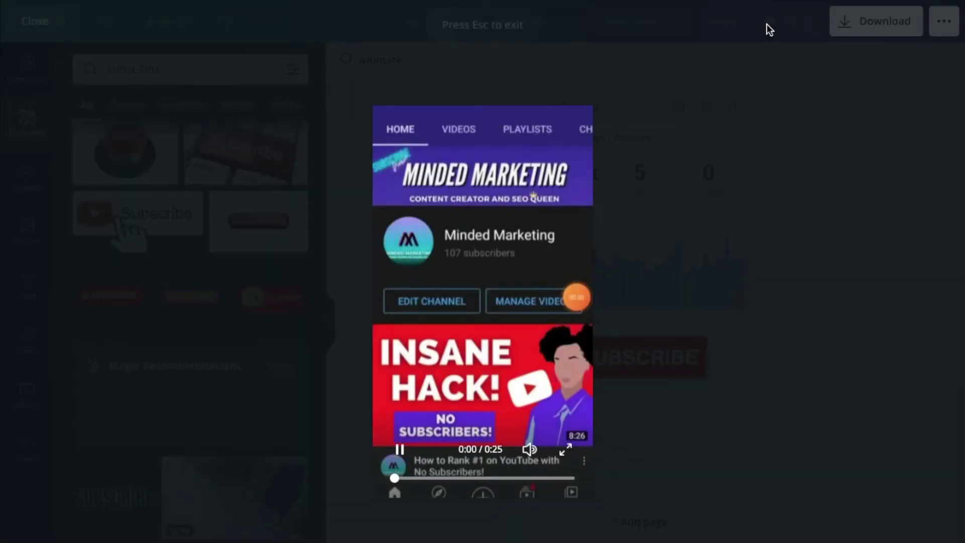
{"action": "left_click", "coordinate": [519, 477]}
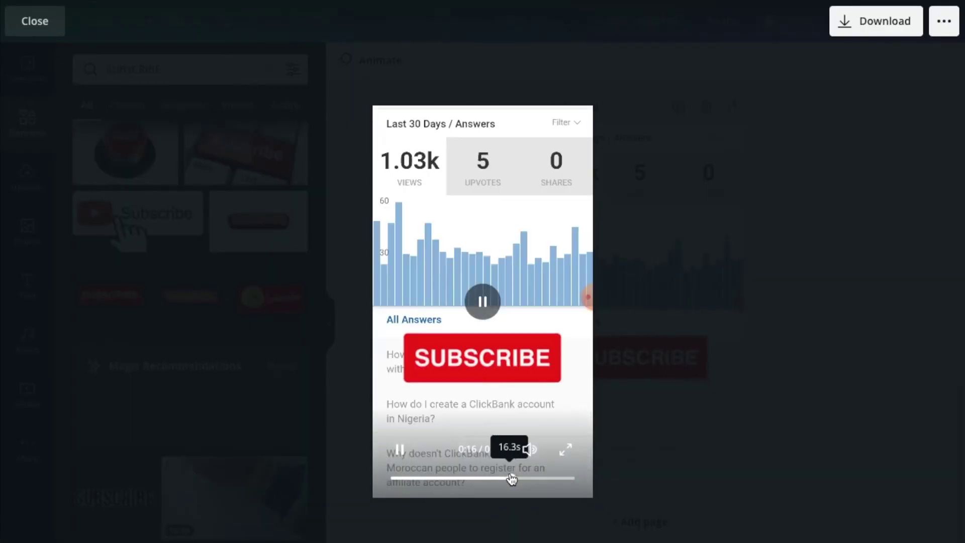
{"action": "left_click", "coordinate": [501, 478]}
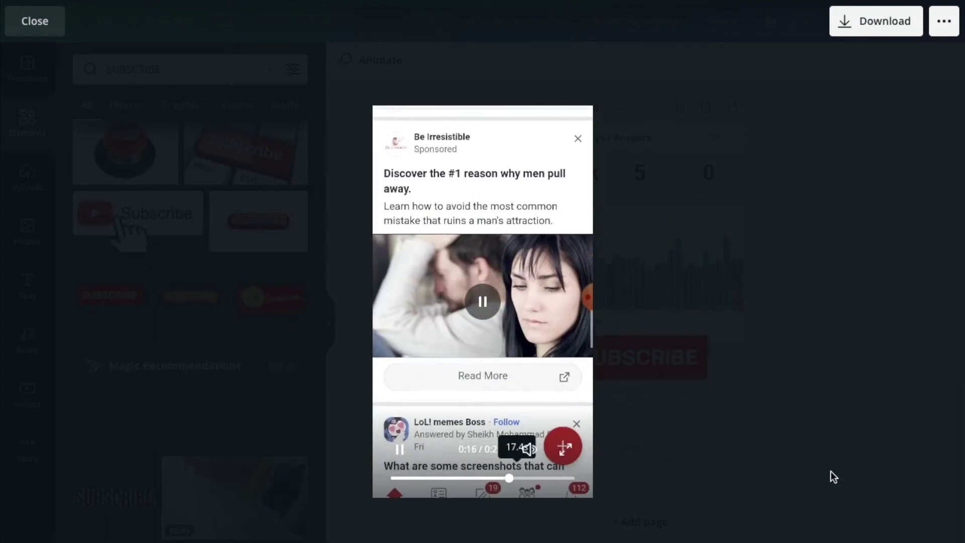
{"action": "left_click", "coordinate": [879, 474]}
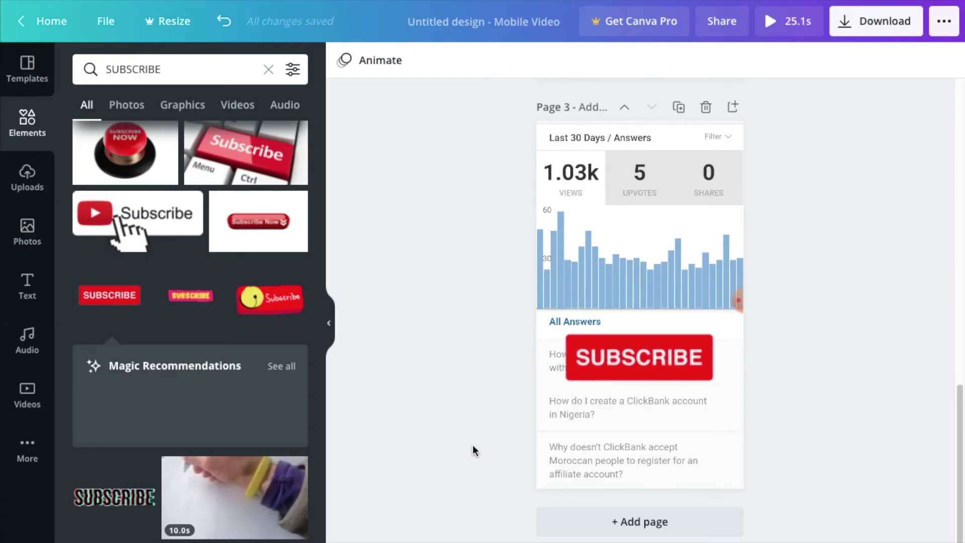
Undo to restore page 4, then trim the end off page 3's chart video.
{"action": "key", "text": "ctrl+z"}
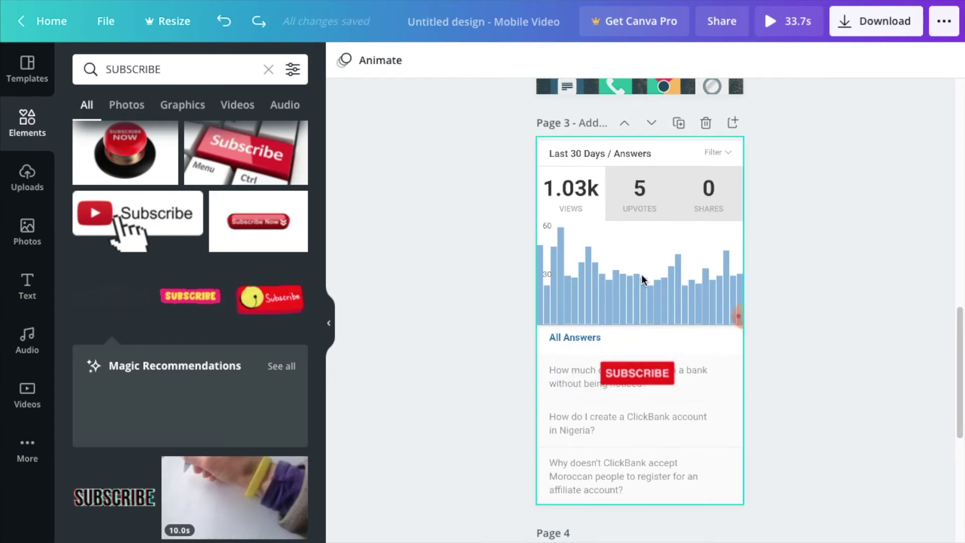
{"action": "scroll", "coordinate": [647, 288], "scroll_direction": "down", "scroll_amount": 5}
{"action": "scroll", "coordinate": [647, 291], "scroll_direction": "down", "scroll_amount": 3}
{"action": "scroll", "coordinate": [647, 290], "scroll_direction": "up", "scroll_amount": 7}
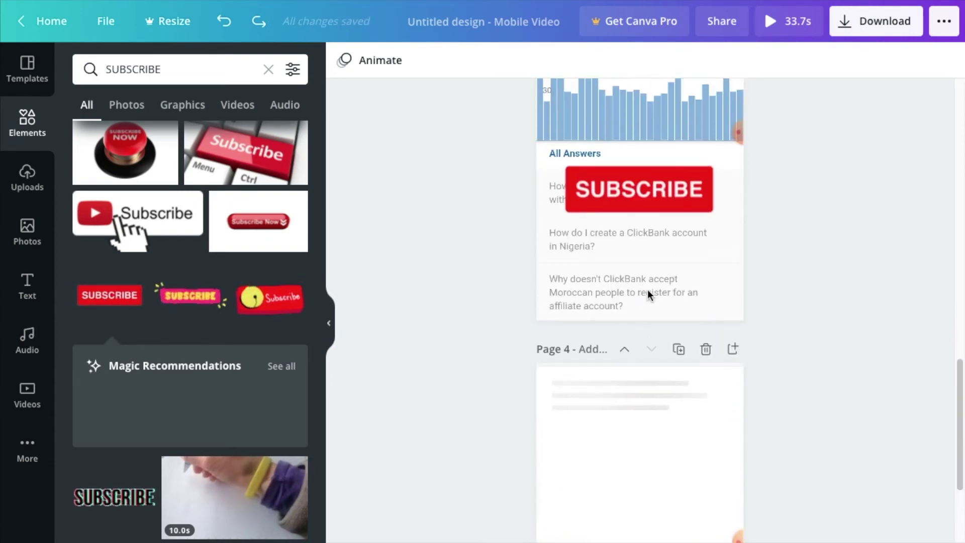
{"action": "left_click", "coordinate": [647, 289]}
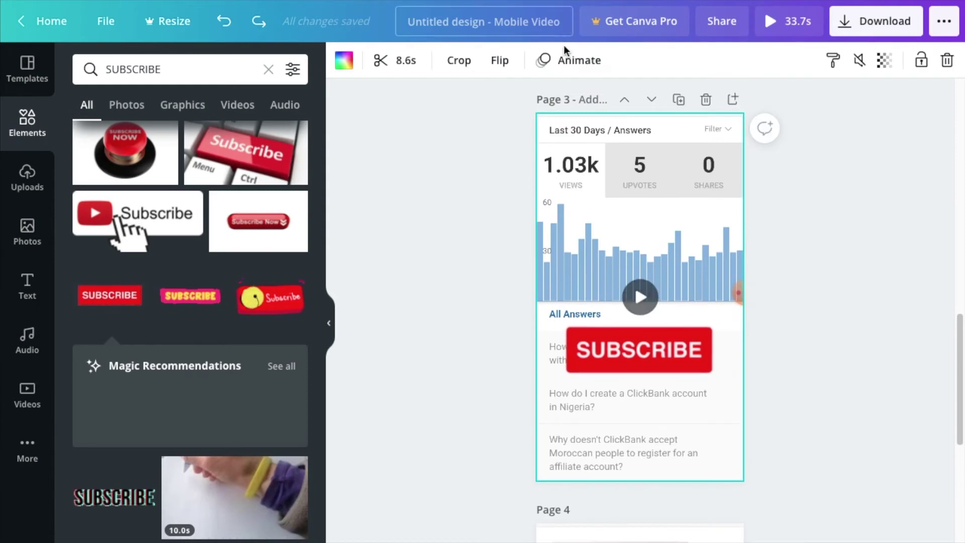
{"action": "left_click", "coordinate": [396, 72]}
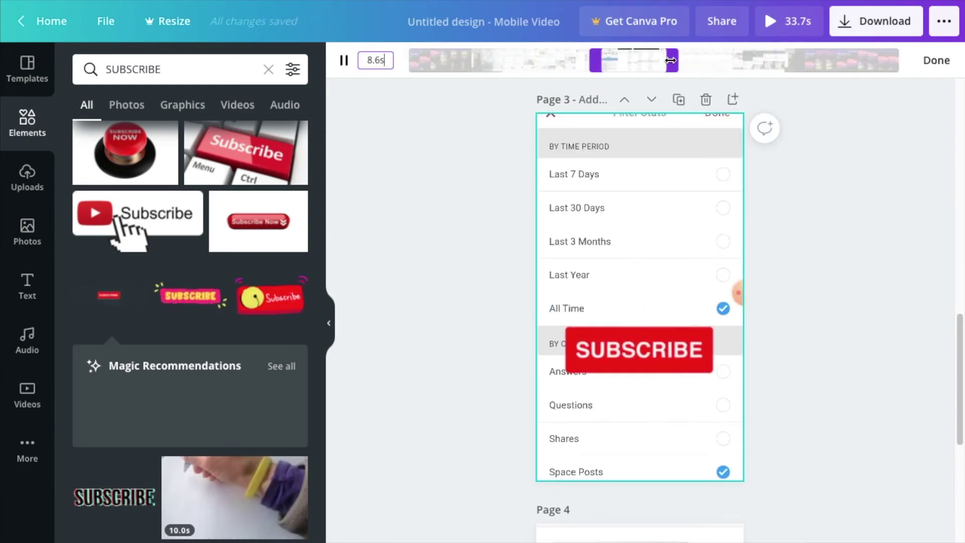
{"action": "left_click", "coordinate": [346, 62]}
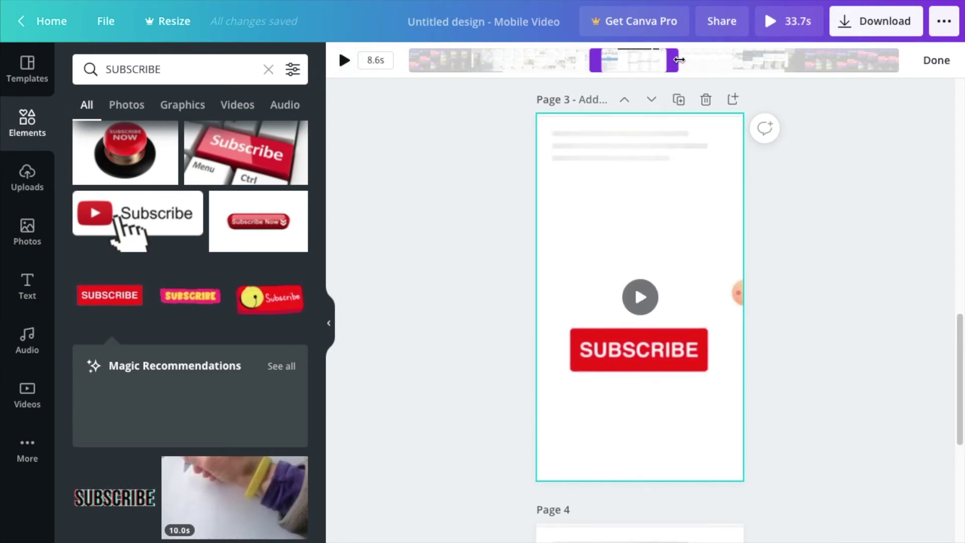
{"action": "left_click_drag", "start_coordinate": [663, 64], "coordinate": [649, 67]}
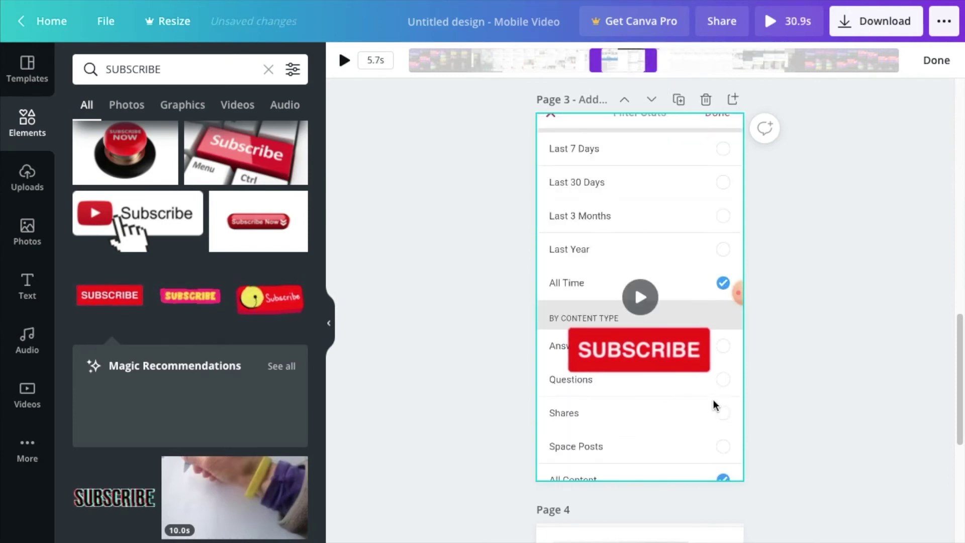
{"action": "left_click", "coordinate": [667, 363]}
{"action": "key", "text": "Escape"}
Trim the beginning off page 4's background video.
{"action": "scroll", "coordinate": [667, 362], "scroll_direction": "down", "scroll_amount": 8}
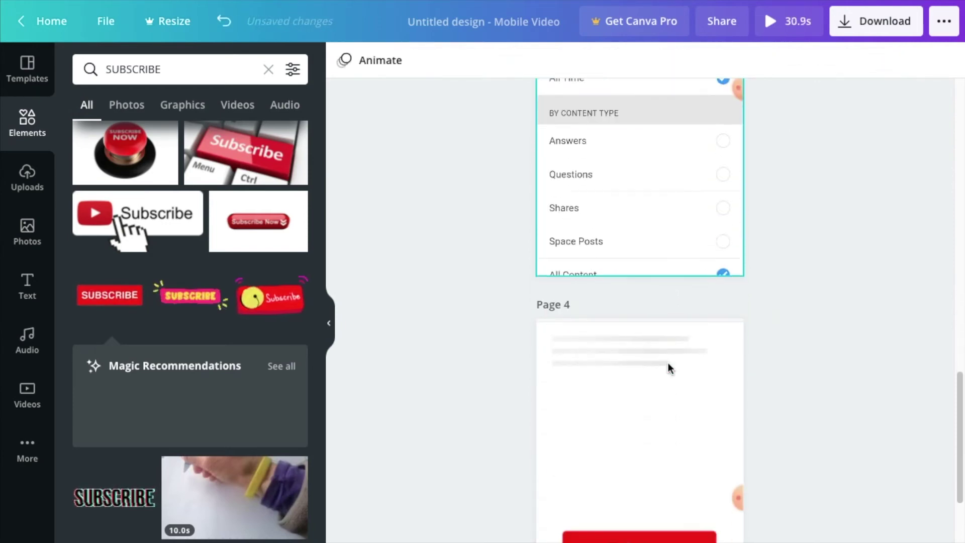
{"action": "left_click", "coordinate": [649, 316]}
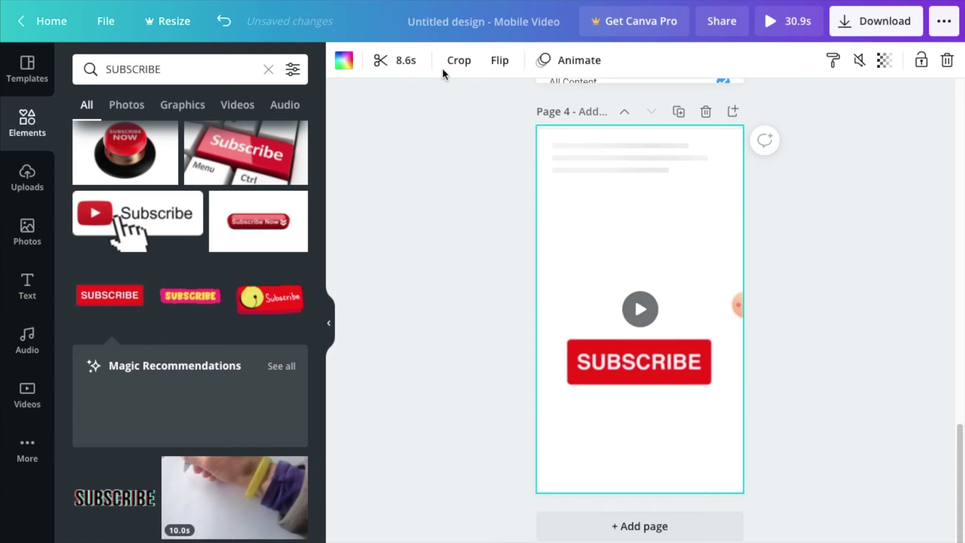
{"action": "left_click", "coordinate": [402, 60]}
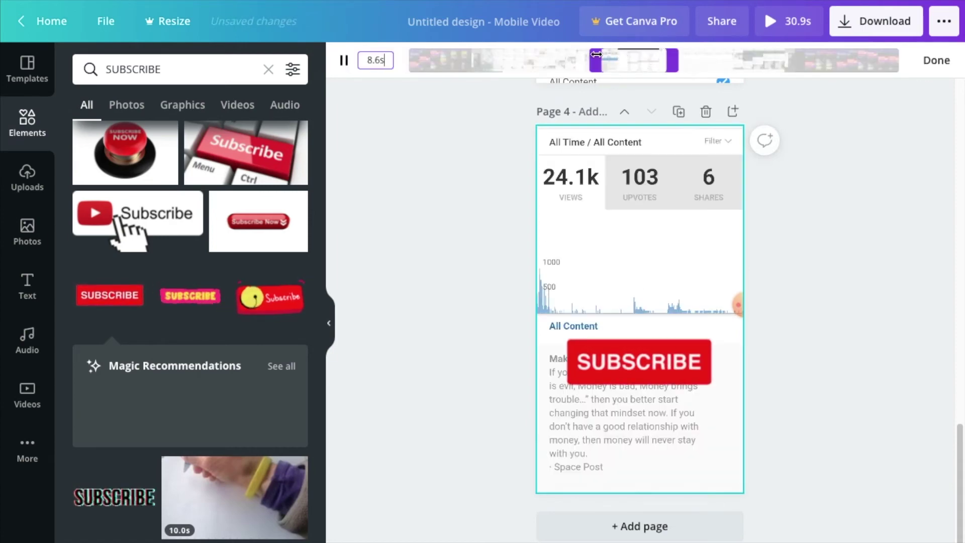
{"action": "left_click_drag", "start_coordinate": [598, 57], "coordinate": [646, 61]}
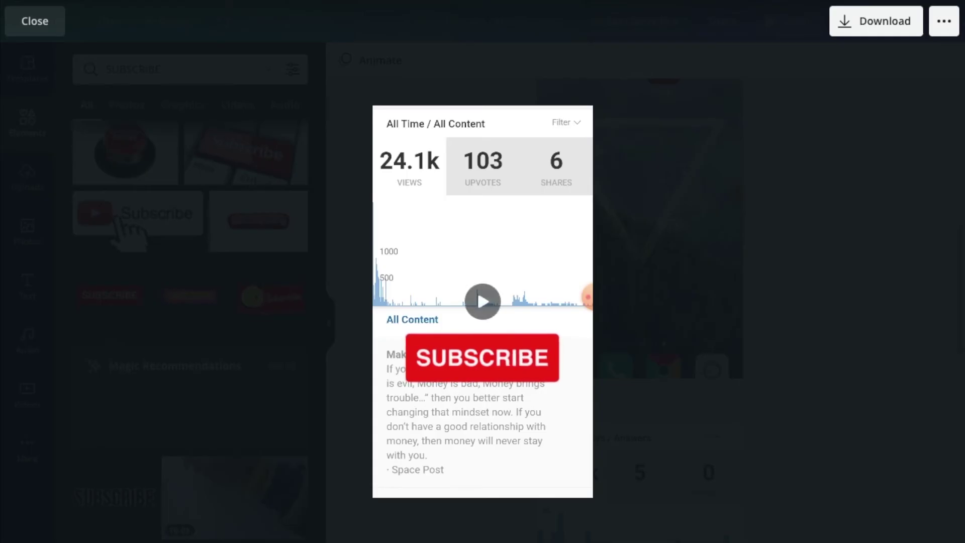
{"action": "key", "text": "Escape"}
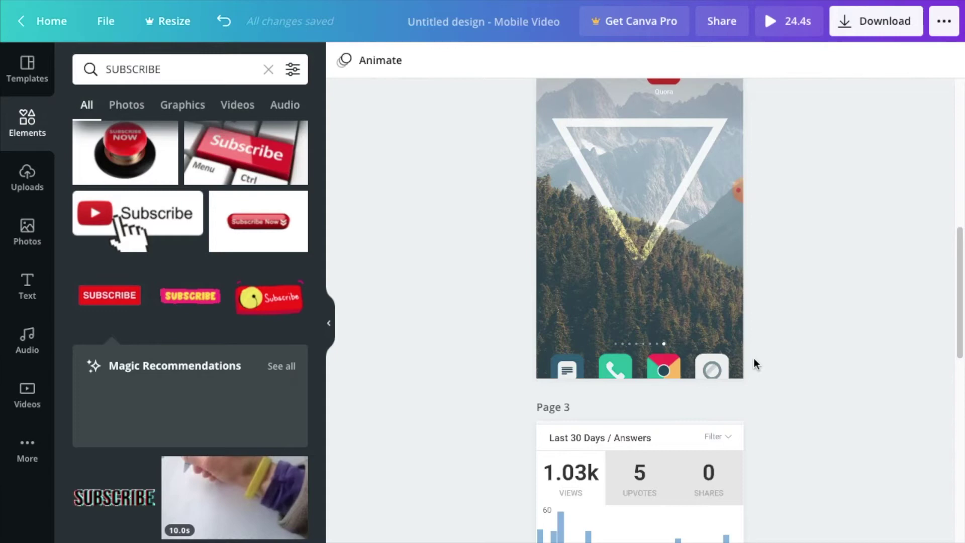
{"action": "scroll", "coordinate": [754, 357], "scroll_direction": "up", "scroll_amount": 3}
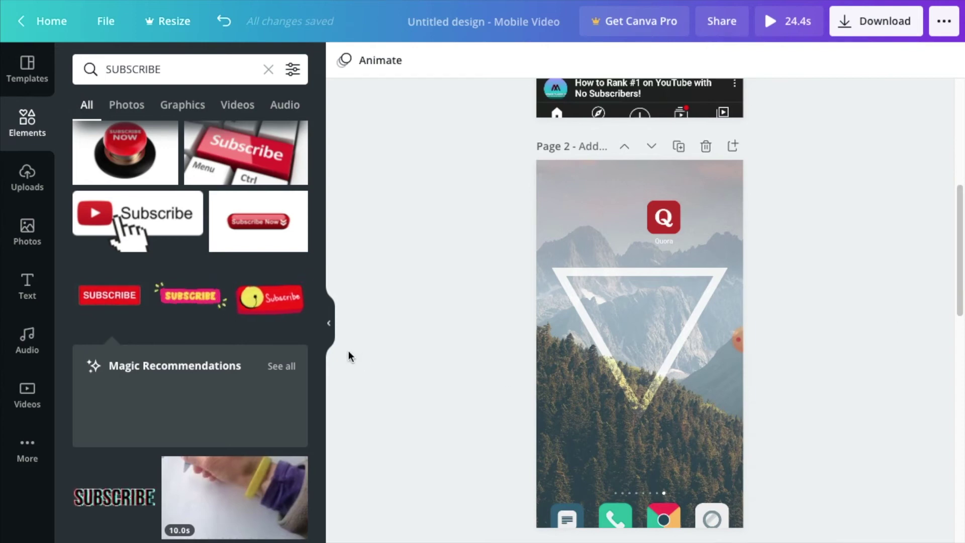
{"action": "scroll", "coordinate": [348, 351], "scroll_direction": "up", "scroll_amount": 2}
{"action": "scroll", "coordinate": [348, 350], "scroll_direction": "down", "scroll_amount": 2}
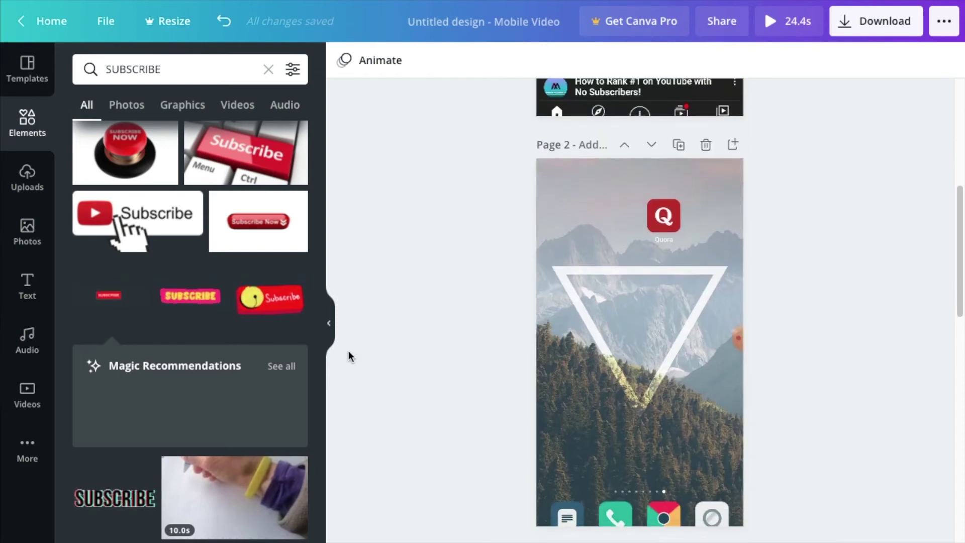
{"action": "scroll", "coordinate": [348, 351], "scroll_direction": "up", "scroll_amount": 5}
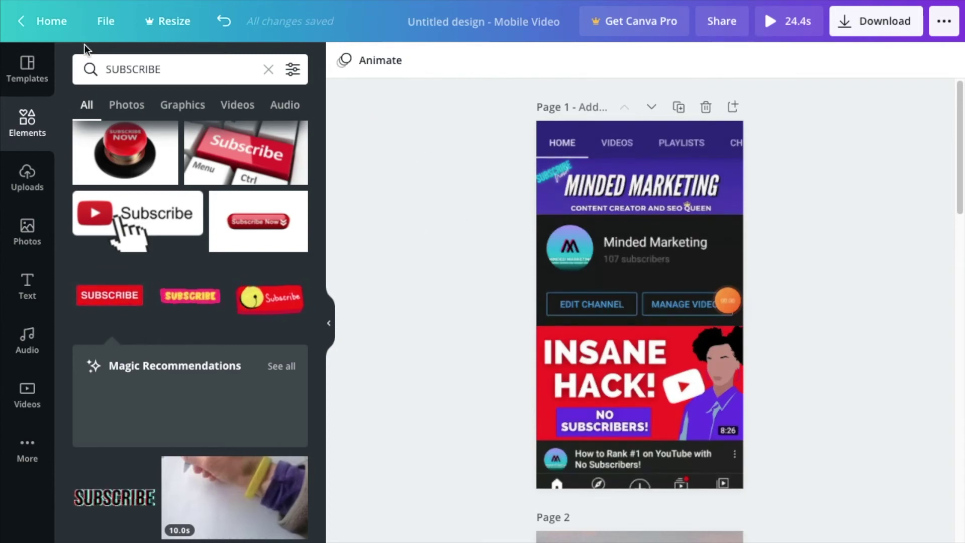
{"action": "left_click", "coordinate": [114, 26]}
Create a new 1080p YouTube Video design from a 'YOUTUBE' search.
{"action": "left_click", "coordinate": [174, 139]}
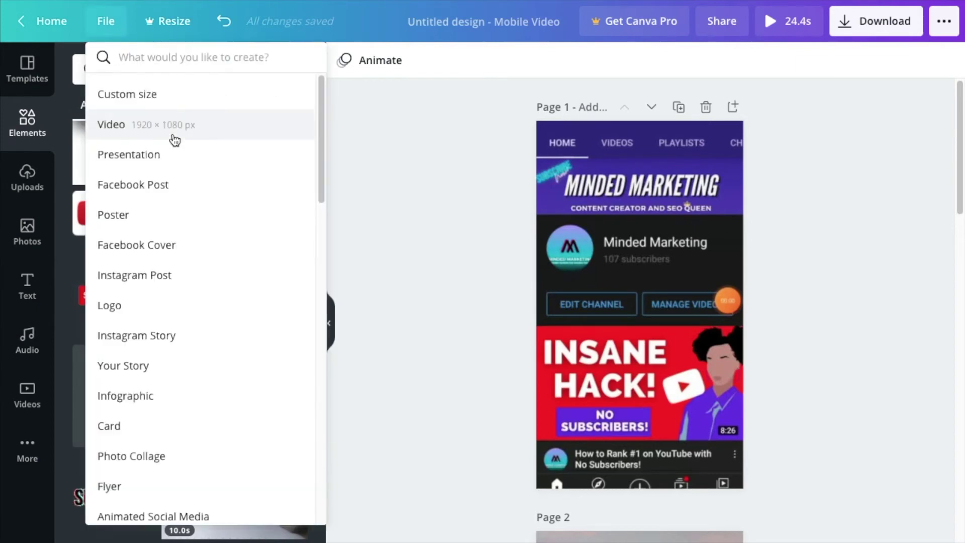
{"action": "type", "text": "YOUTU"}
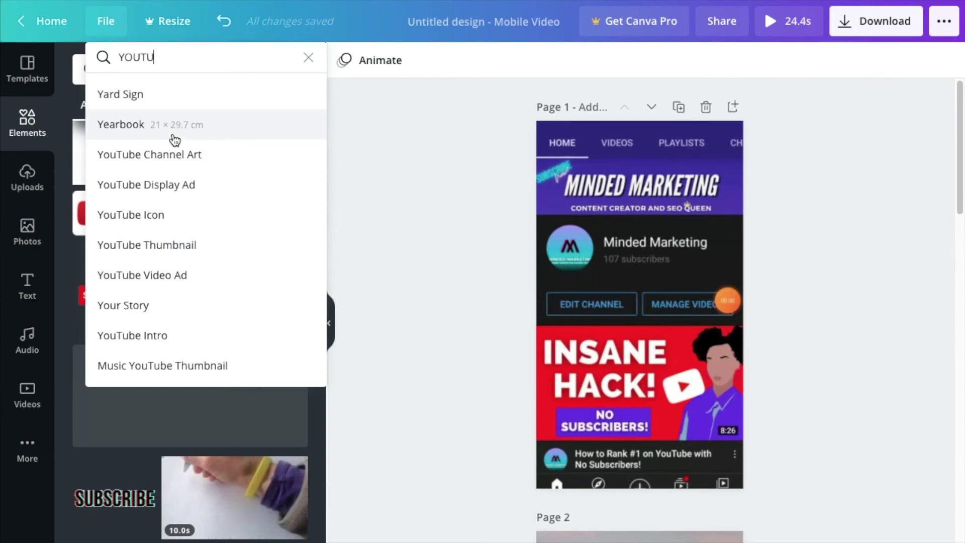
{"action": "type", "text": "BE"}
{"action": "scroll", "coordinate": [172, 137], "scroll_direction": "down", "scroll_amount": 2}
{"action": "left_click", "coordinate": [142, 213]}
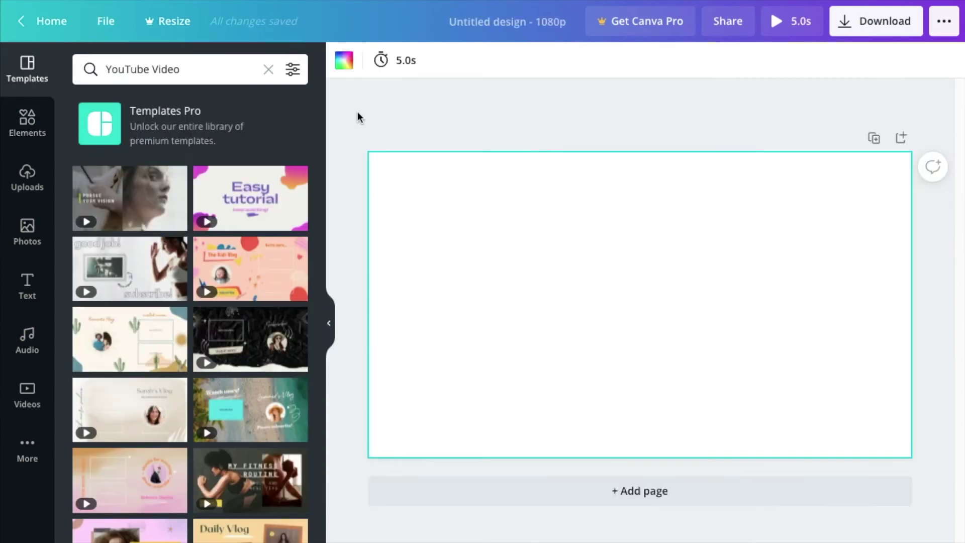
Fill the page background with light blue.
{"action": "left_click", "coordinate": [344, 61]}
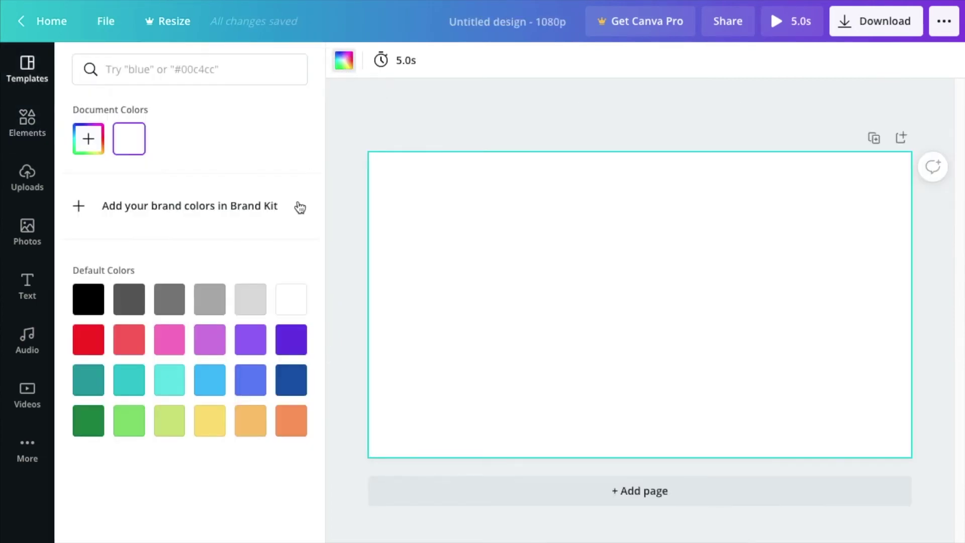
{"action": "left_click", "coordinate": [213, 384]}
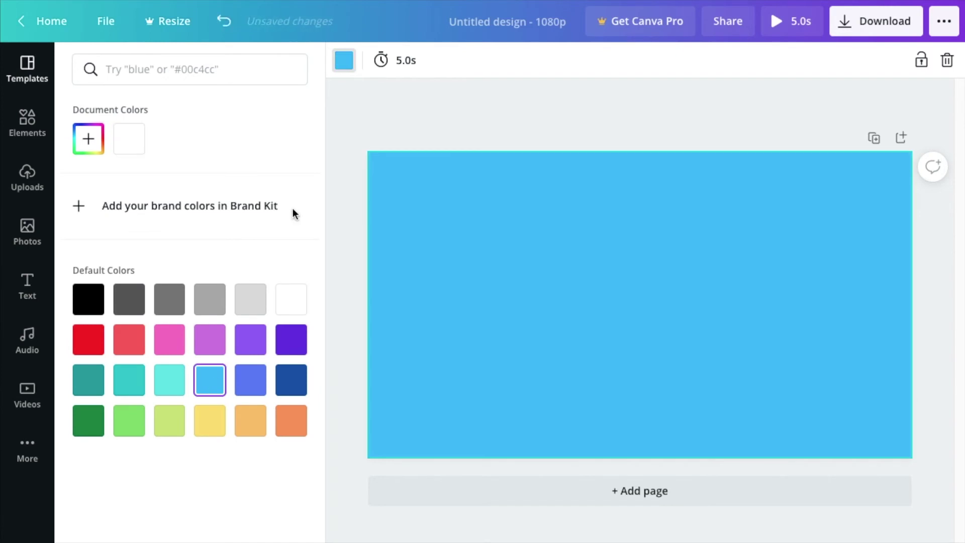
{"action": "left_click", "coordinate": [345, 132]}
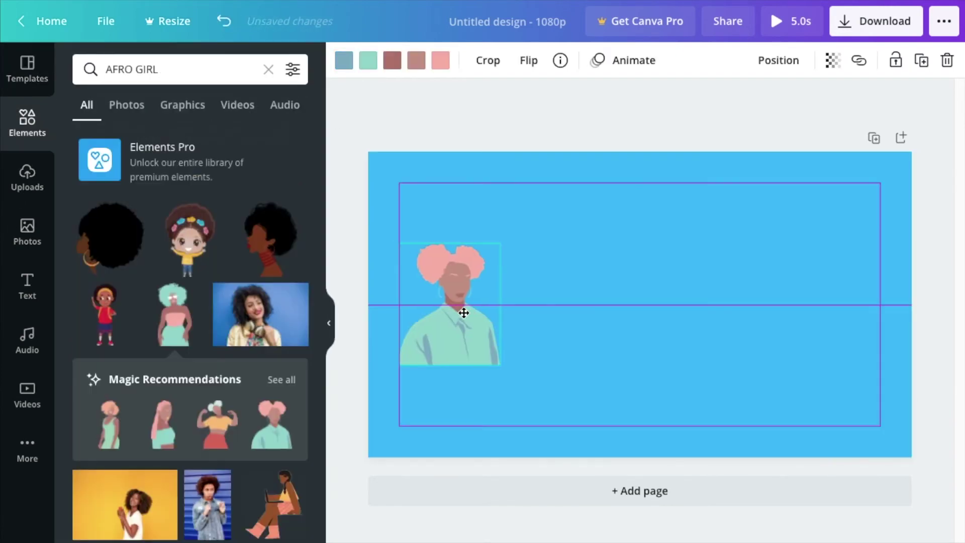
Place the woman figure on the blue page and enlarge it.
{"action": "left_click_drag", "start_coordinate": [462, 312], "coordinate": [500, 314]}
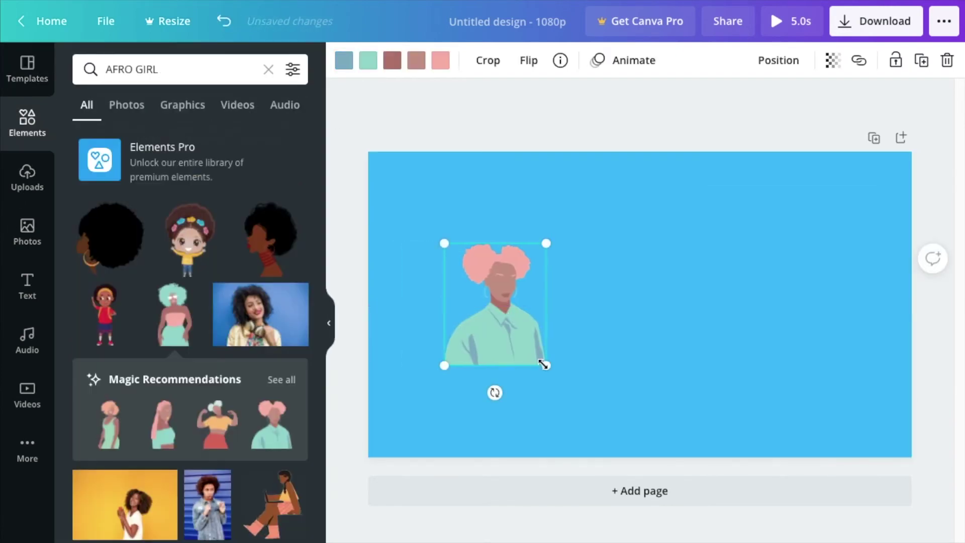
{"action": "left_click_drag", "start_coordinate": [548, 365], "coordinate": [646, 439]}
{"action": "left_click_drag", "start_coordinate": [547, 392], "coordinate": [525, 370]}
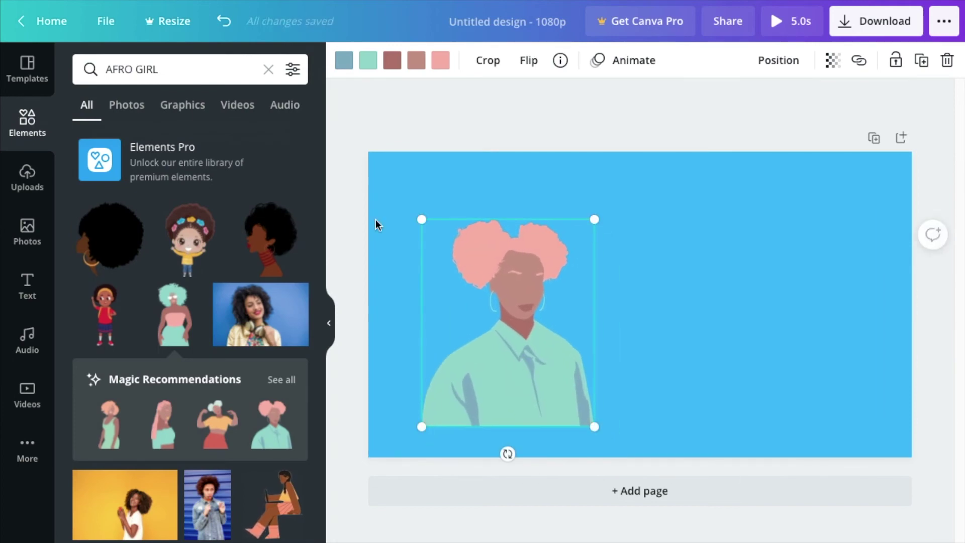
Recolour the woman with black hair, black shading and a purple shirt.
{"action": "left_click", "coordinate": [344, 61]}
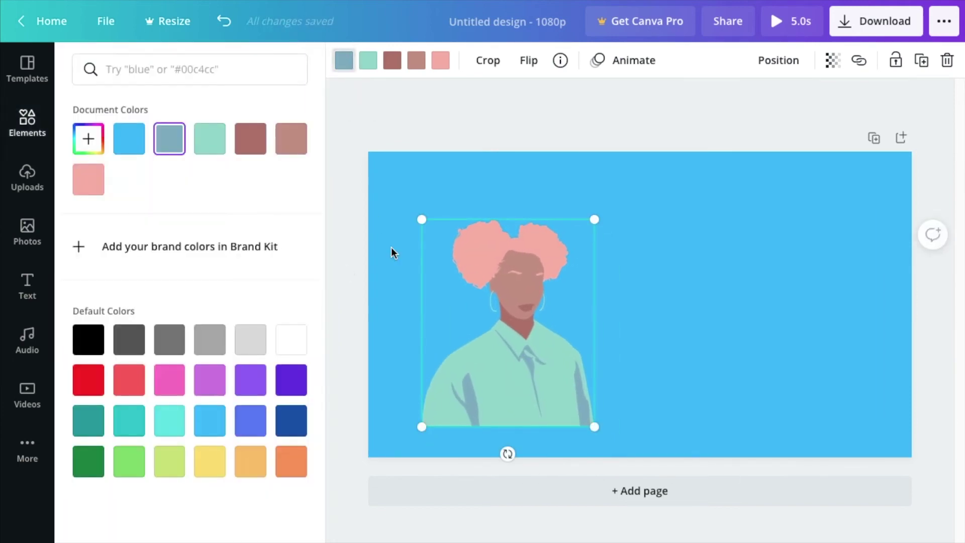
{"action": "left_click", "coordinate": [440, 60]}
{"action": "left_click", "coordinate": [89, 339]}
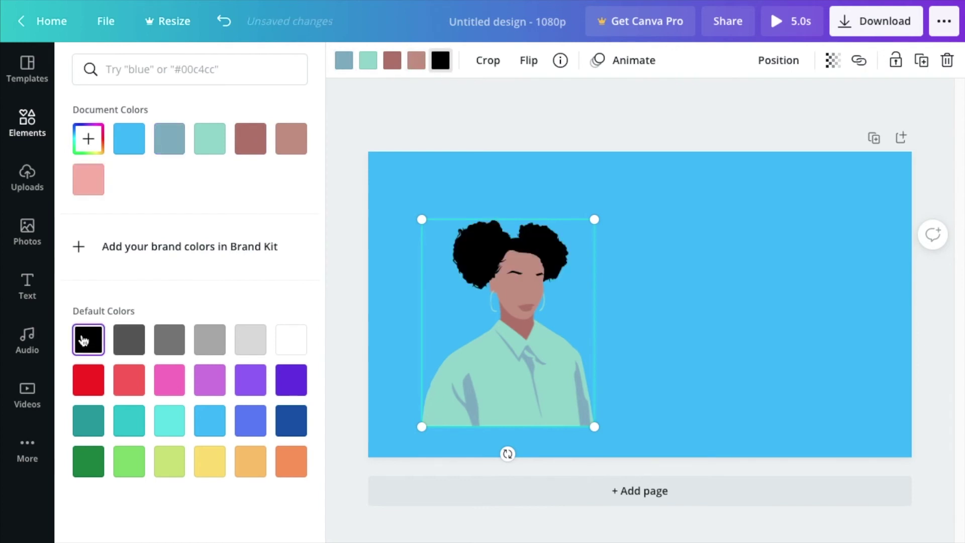
{"action": "key", "text": "ctrl+z"}
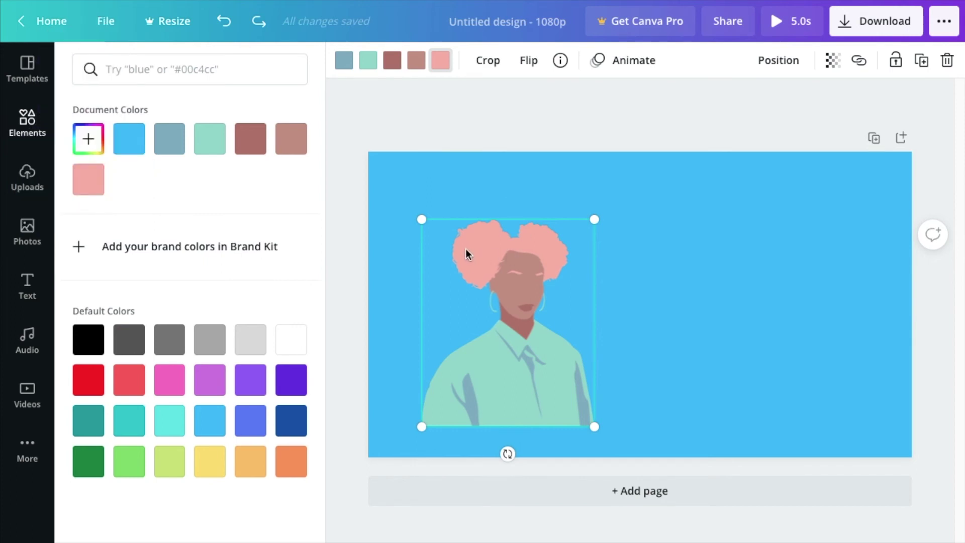
{"action": "left_click", "coordinate": [93, 352]}
{"action": "left_click", "coordinate": [344, 61]}
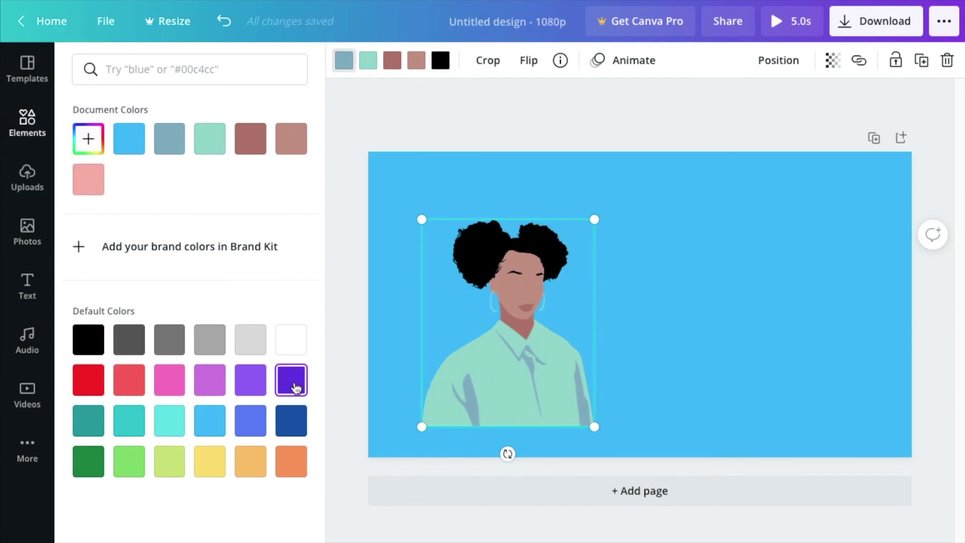
{"action": "left_click", "coordinate": [291, 379]}
{"action": "left_click", "coordinate": [368, 60]}
{"action": "left_click", "coordinate": [291, 380]}
{"action": "left_click", "coordinate": [343, 60]}
{"action": "left_click", "coordinate": [291, 420]}
{"action": "left_click", "coordinate": [291, 339]}
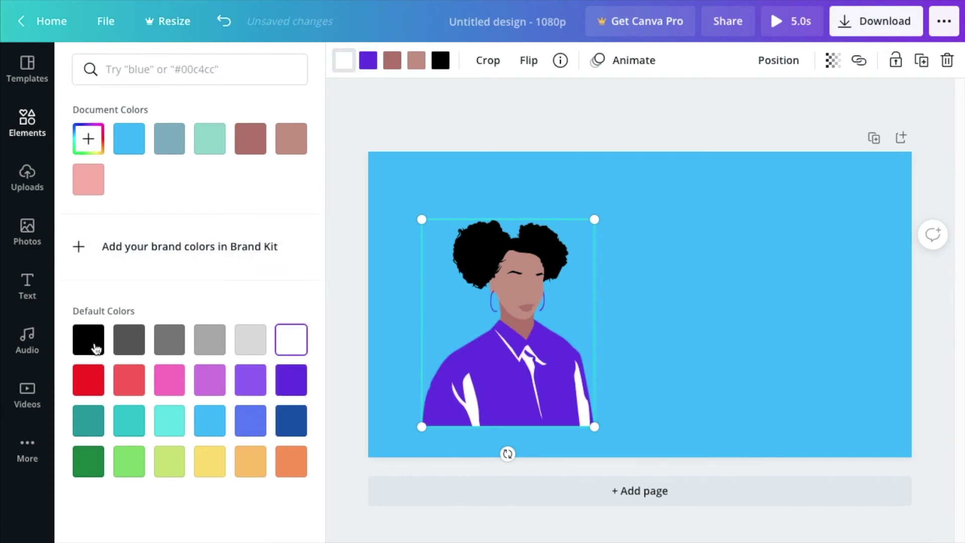
{"action": "left_click", "coordinate": [92, 345]}
Enlarge the woman and seat her at the page's bottom-left.
{"action": "left_click_drag", "start_coordinate": [508, 323], "coordinate": [454, 255]}
{"action": "left_click_drag", "start_coordinate": [540, 359], "coordinate": [560, 383]}
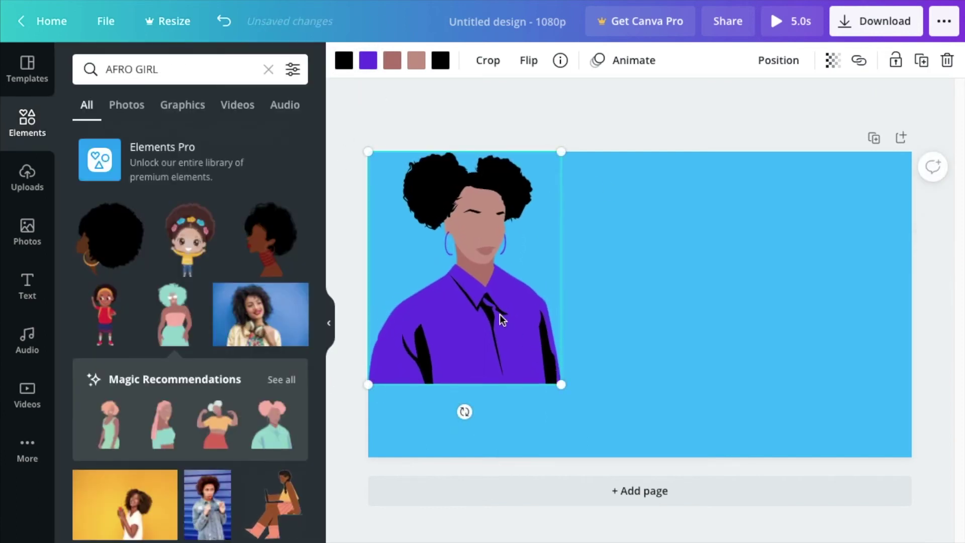
{"action": "left_click_drag", "start_coordinate": [503, 321], "coordinate": [497, 389]}
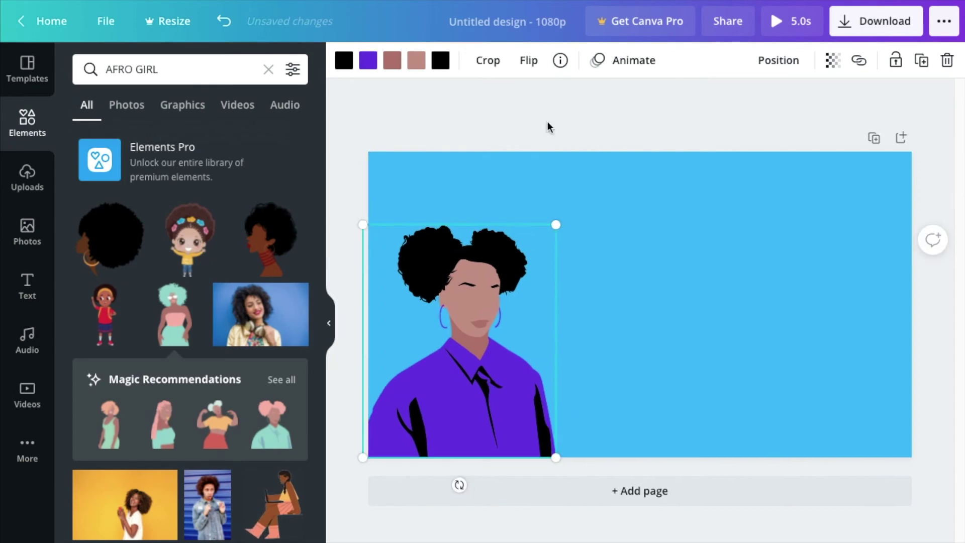
Apply the Rise element animation to the woman figure.
{"action": "left_click", "coordinate": [635, 61]}
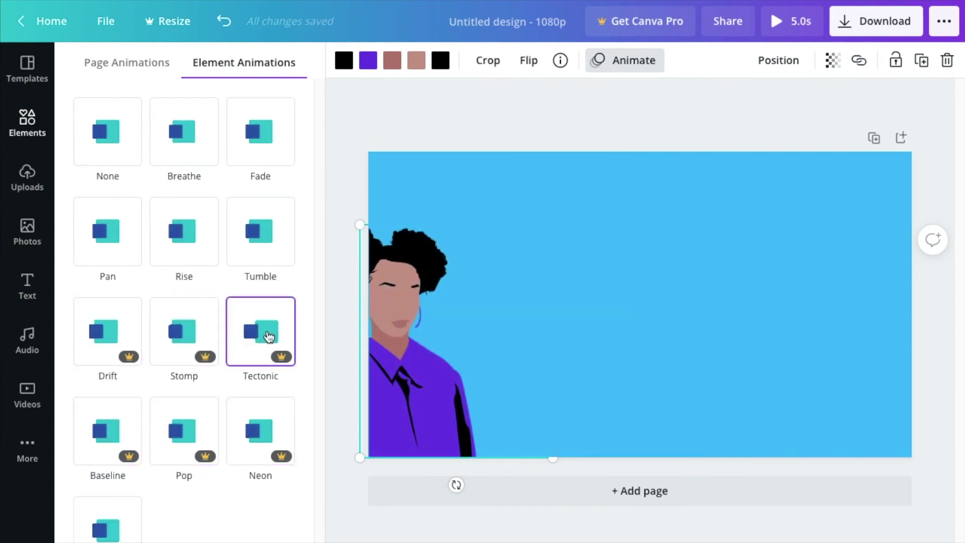
{"action": "left_click", "coordinate": [184, 232]}
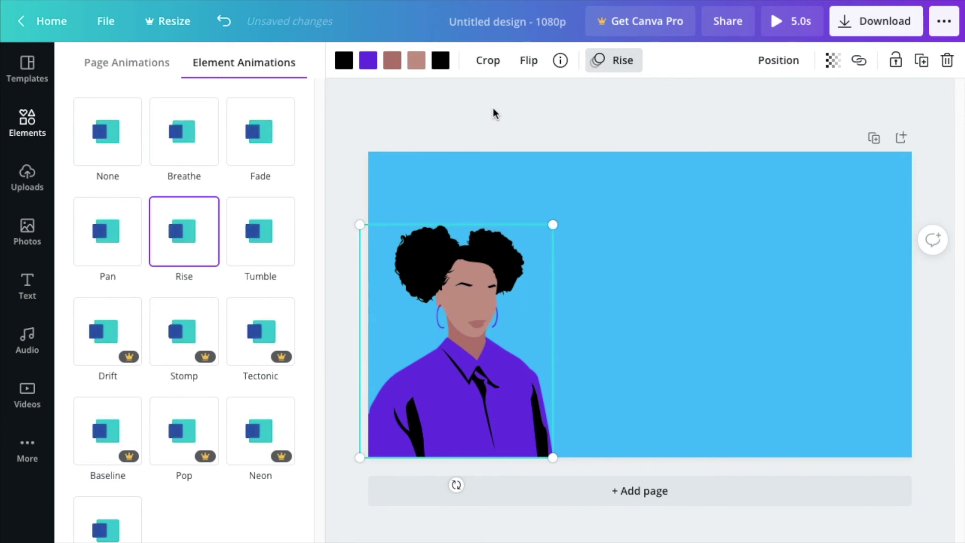
{"action": "left_click", "coordinate": [27, 119]}
Search elements for 'GOOGLE' and add the Google wordmark.
{"action": "left_click", "coordinate": [156, 68]}
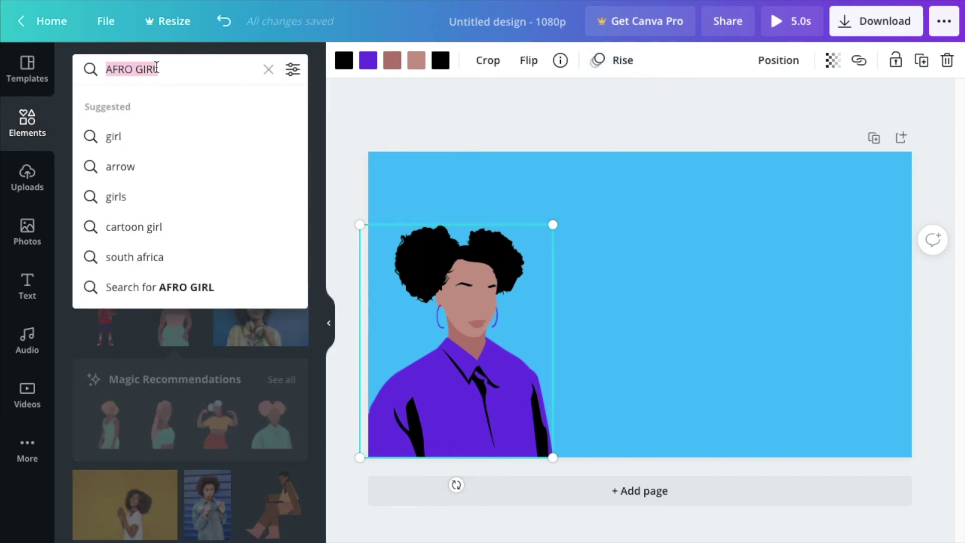
{"action": "type", "text": "GOOGL,E"}
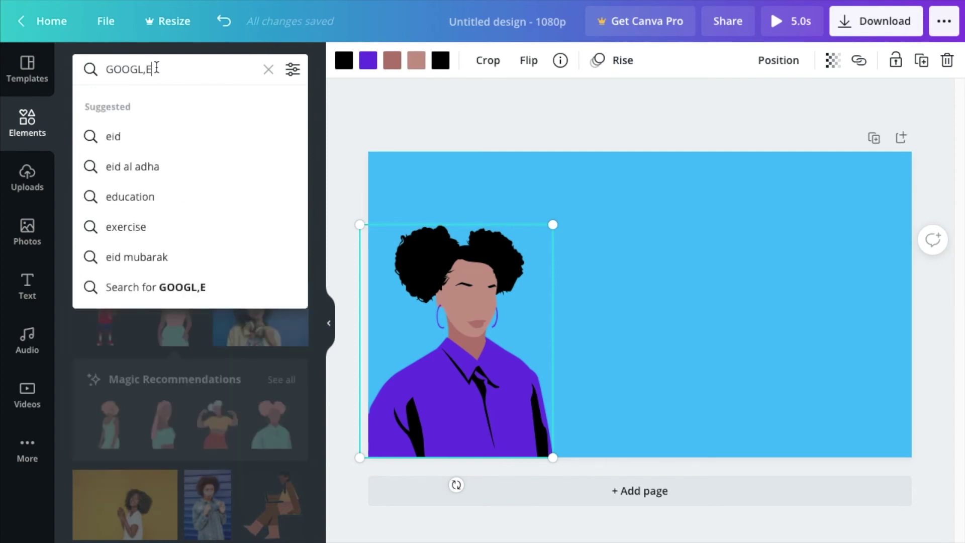
{"action": "key", "text": "Return"}
{"action": "left_click", "coordinate": [190, 237]}
Add the Google Maps icon, align Chrome under the wordmark, and duplicate the page.
{"action": "left_click", "coordinate": [161, 71]}
{"action": "key", "text": "BackSpace"}
{"action": "key", "text": "BackSpace"}
{"action": "key", "text": "BackSpace"}
{"action": "type", "text": "LE"}
{"action": "key", "text": "Return"}
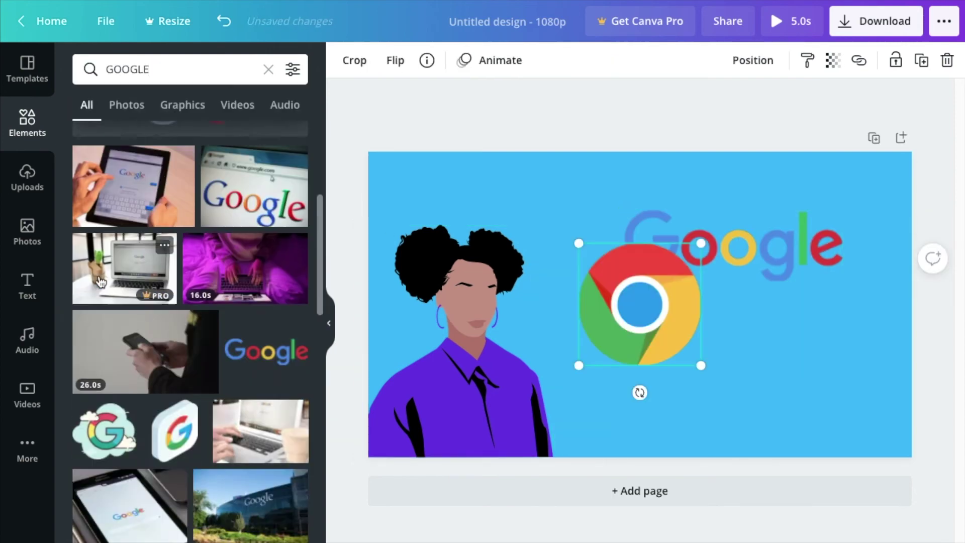
{"action": "left_click", "coordinate": [266, 291]}
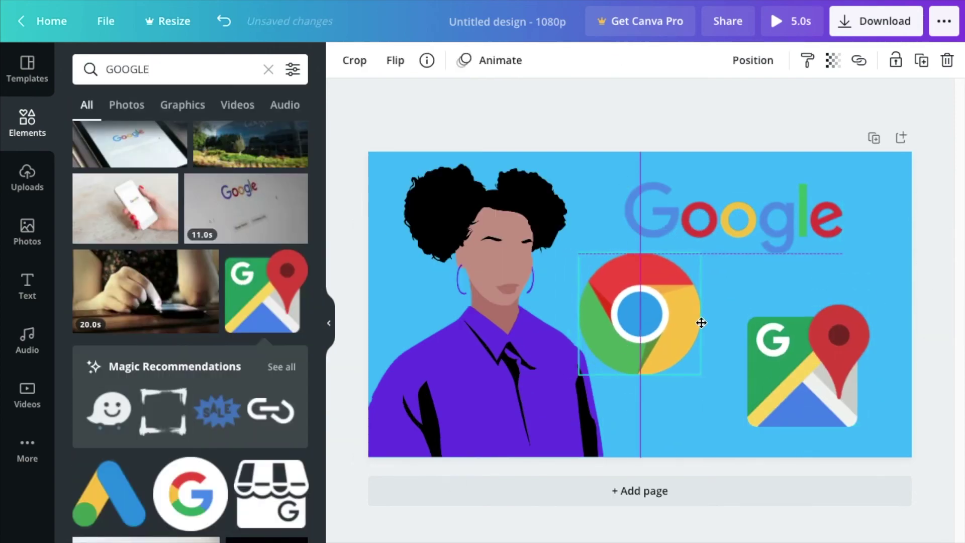
{"action": "left_click_drag", "start_coordinate": [700, 320], "coordinate": [709, 314]}
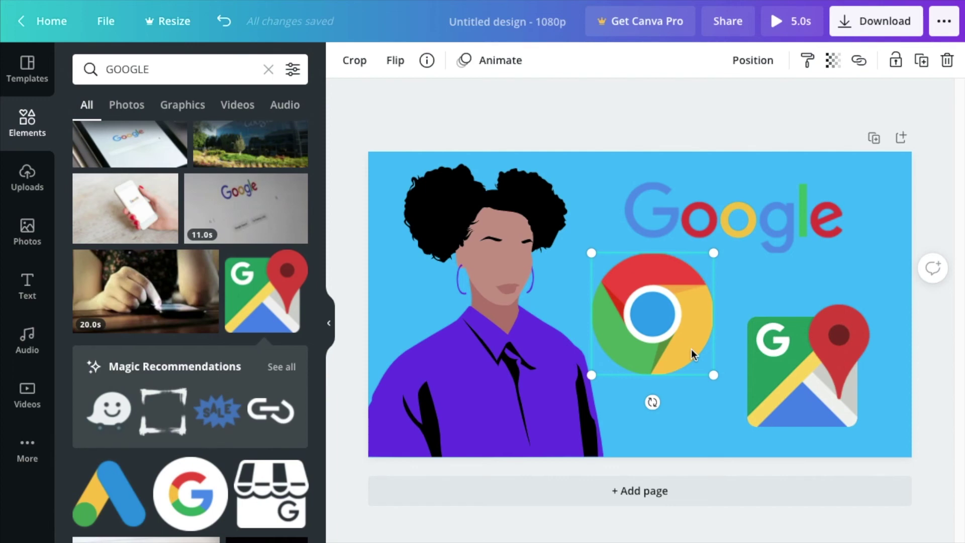
{"action": "left_click", "coordinate": [874, 137]}
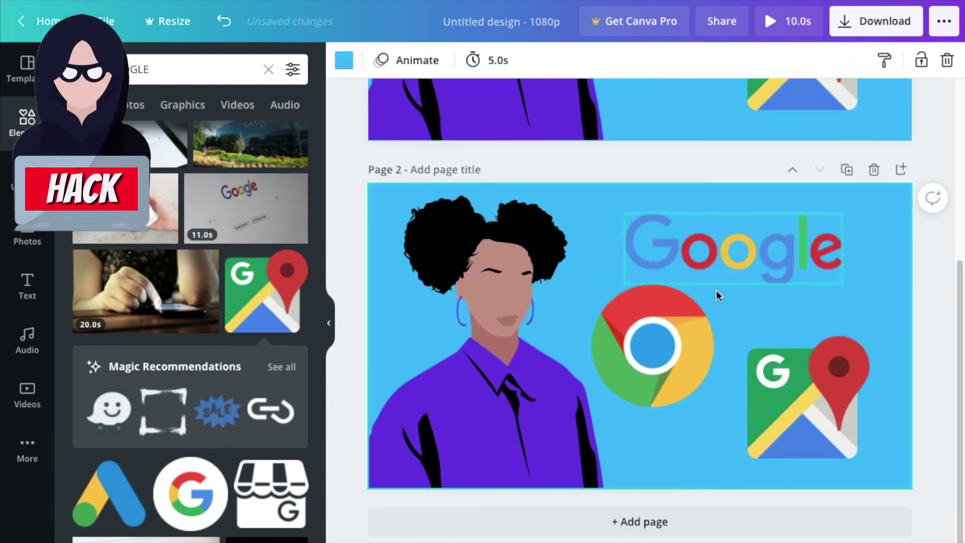
{"action": "scroll", "coordinate": [722, 301], "scroll_direction": "up", "scroll_amount": 5}
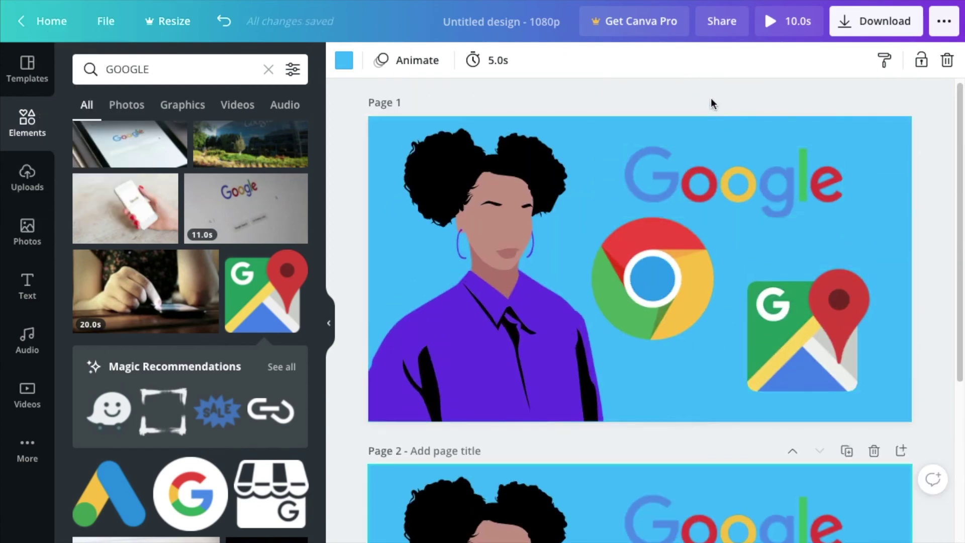
Delete the Google wordmark, Chrome and Maps icons from page 1.
{"action": "left_click_drag", "start_coordinate": [884, 402], "coordinate": [643, 88]}
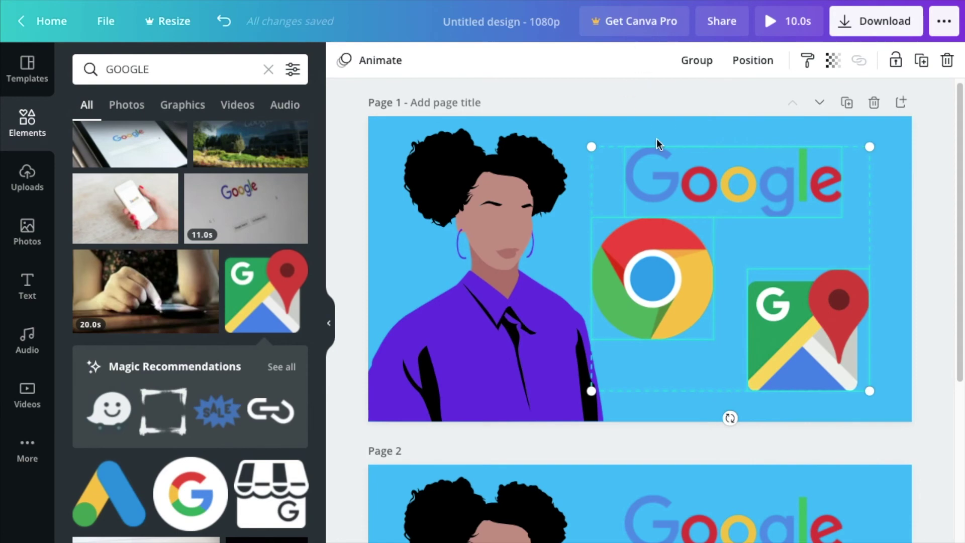
{"action": "key", "text": "Delete"}
{"action": "scroll", "coordinate": [466, 299], "scroll_direction": "down", "scroll_amount": 3}
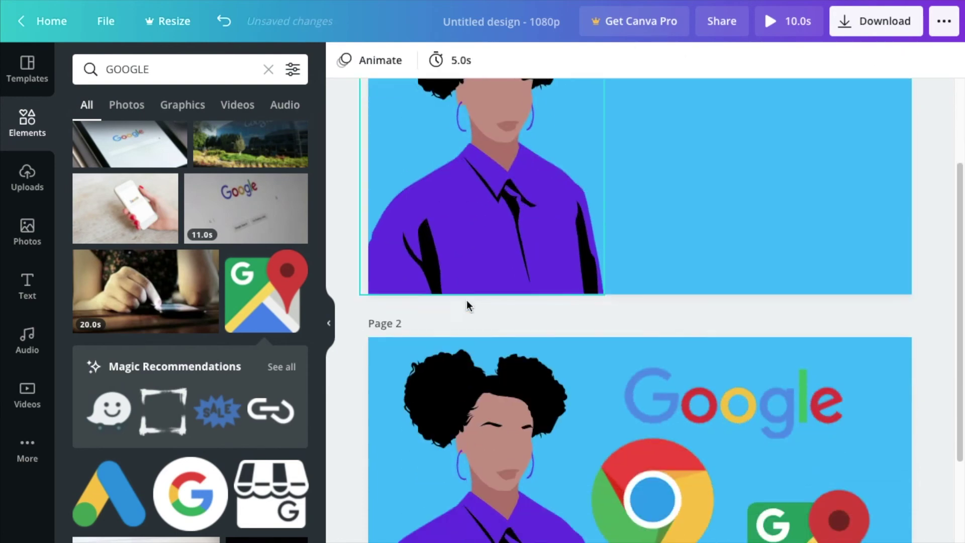
{"action": "scroll", "coordinate": [466, 299], "scroll_direction": "down", "scroll_amount": 2}
Set the woman's animation on page 2 to None.
{"action": "left_click", "coordinate": [470, 391]}
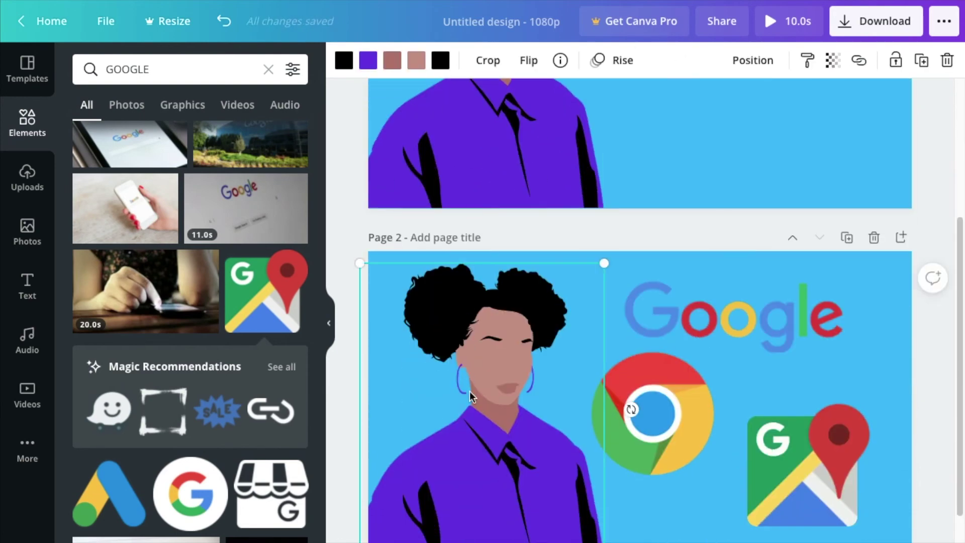
{"action": "left_click", "coordinate": [626, 62]}
{"action": "left_click", "coordinate": [138, 175]}
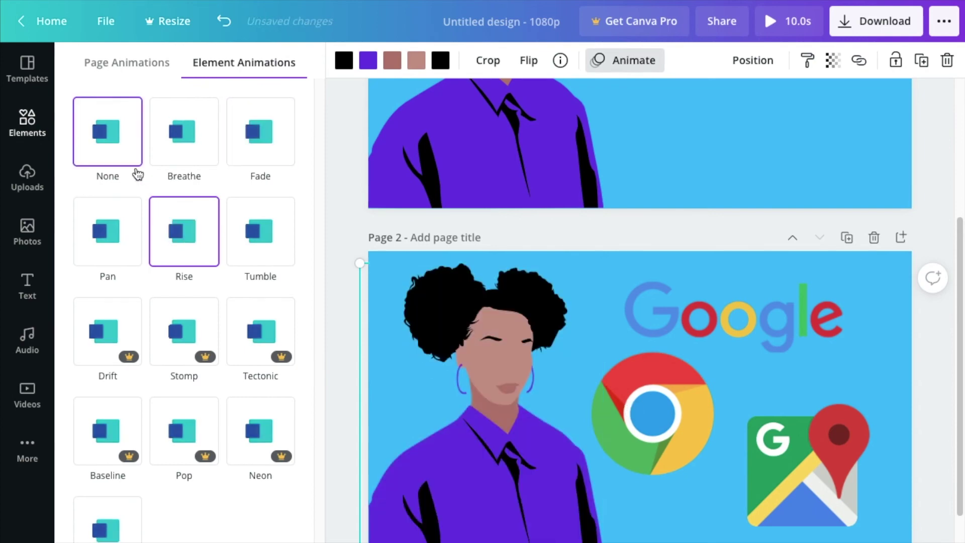
{"action": "left_click", "coordinate": [330, 224]}
{"action": "scroll", "coordinate": [471, 225], "scroll_direction": "up", "scroll_amount": 4}
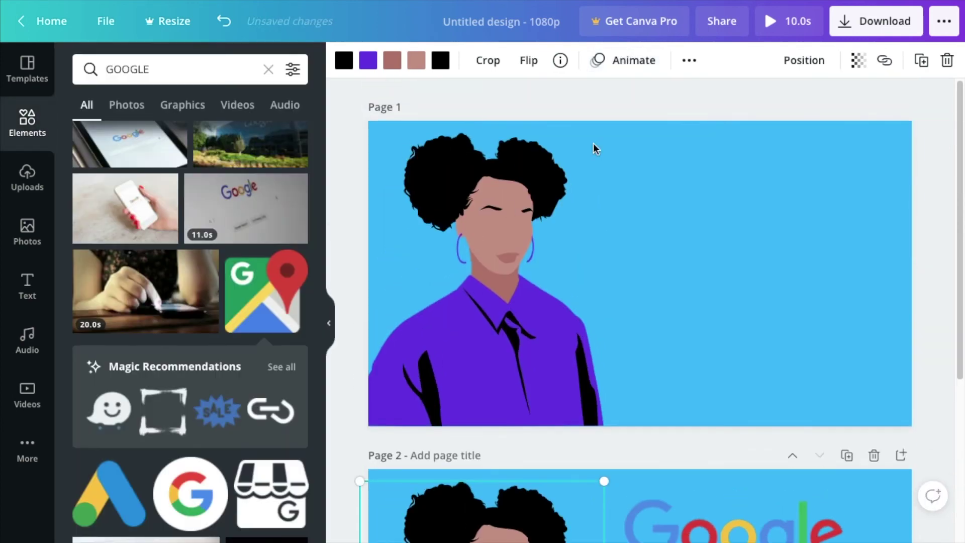
{"action": "left_click", "coordinate": [769, 28]}
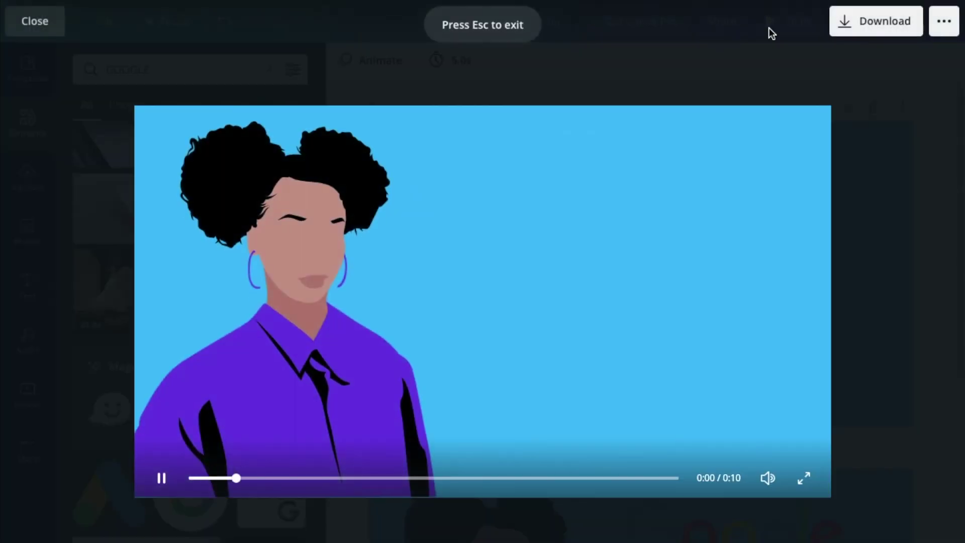
{"action": "left_click", "coordinate": [197, 478]}
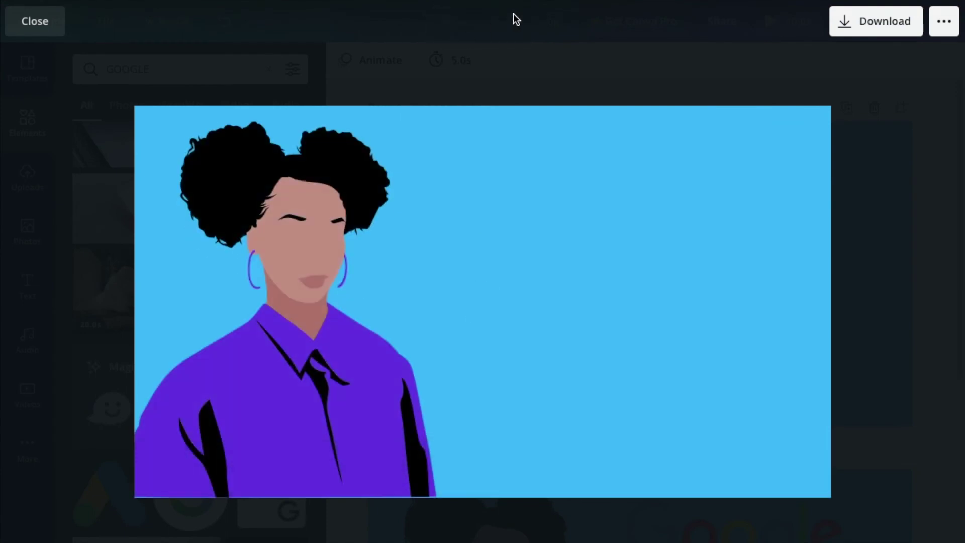
{"action": "key", "text": "Escape"}
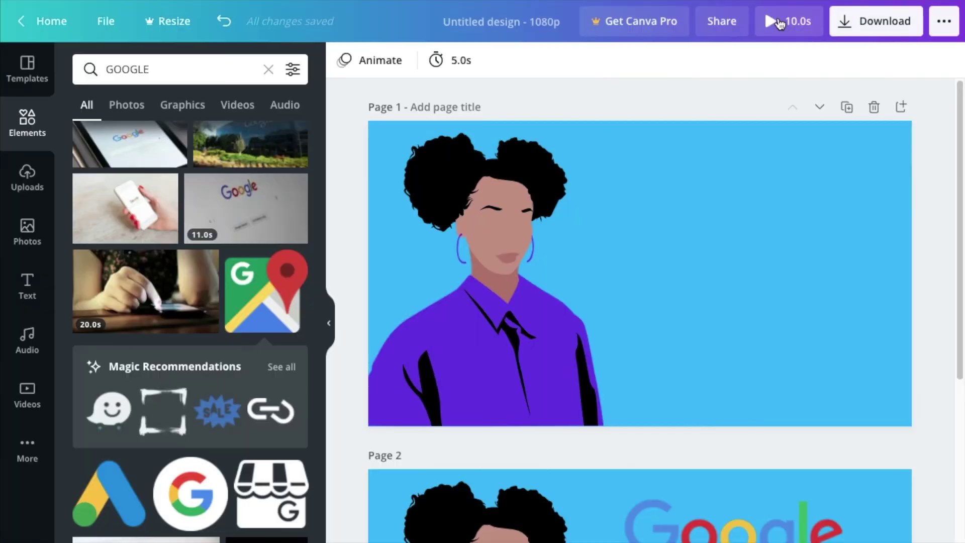
{"action": "left_click", "coordinate": [769, 21]}
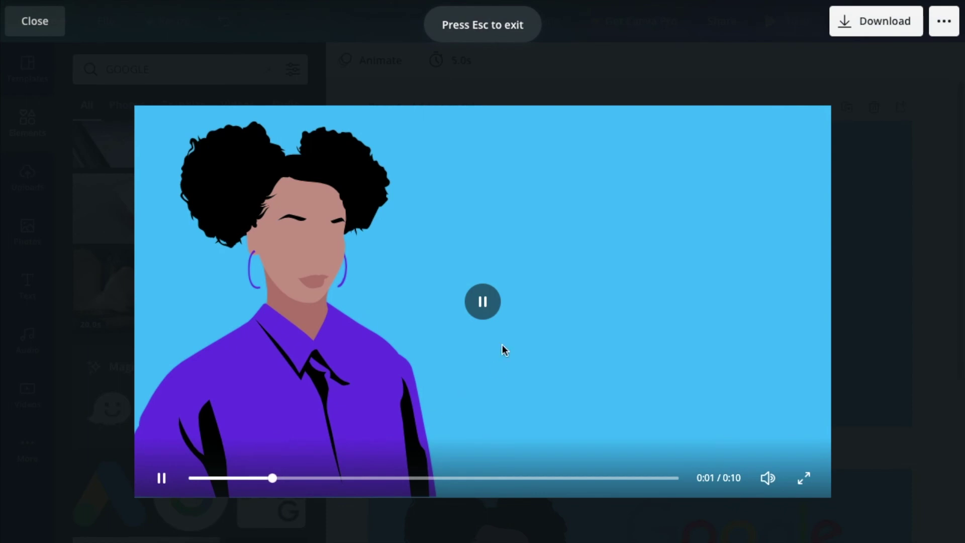
{"action": "left_click", "coordinate": [492, 309]}
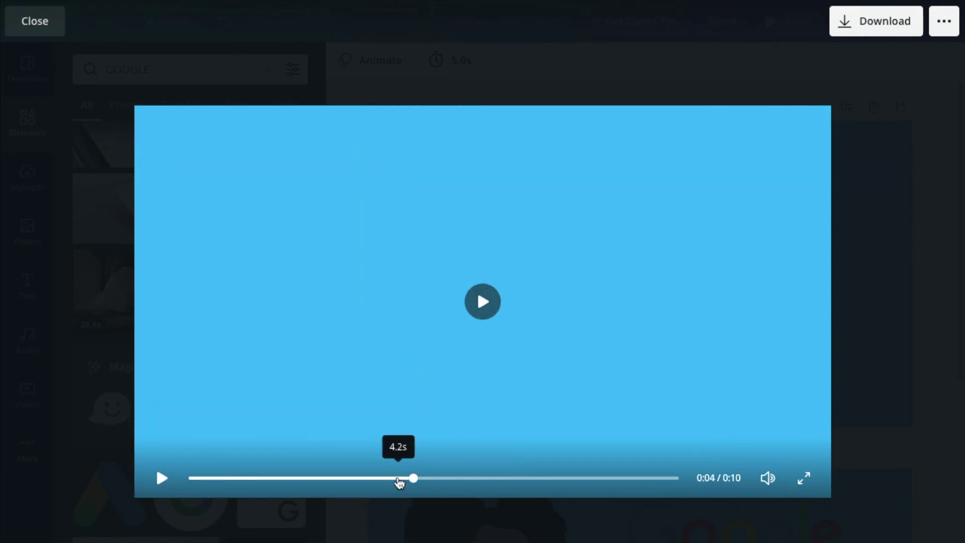
{"action": "left_click", "coordinate": [868, 237]}
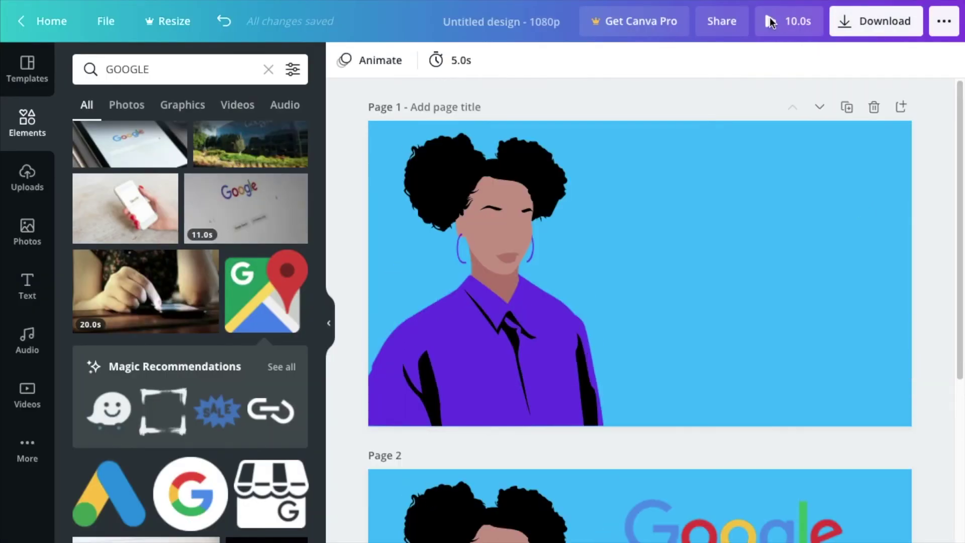
{"action": "left_click", "coordinate": [768, 19]}
{"action": "left_click", "coordinate": [482, 316]}
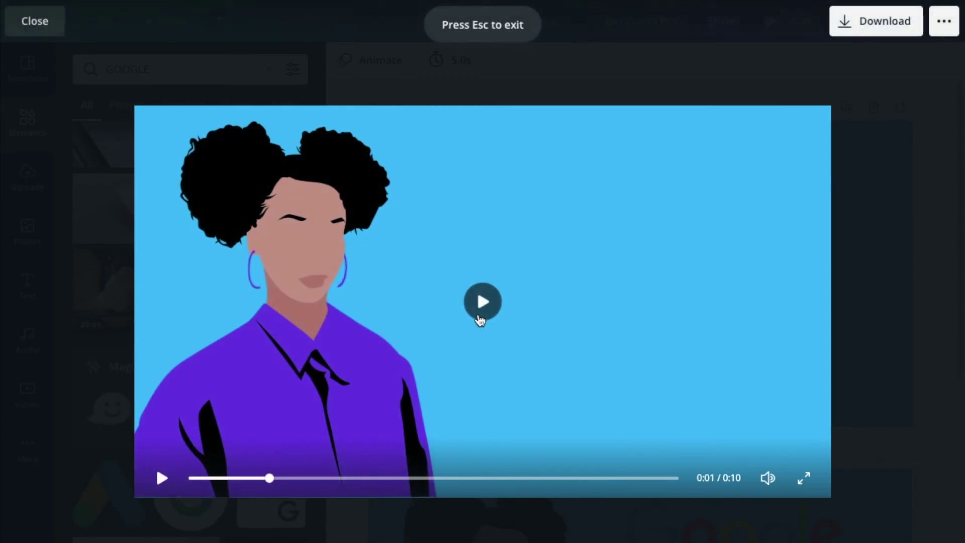
{"action": "left_click", "coordinate": [481, 315]}
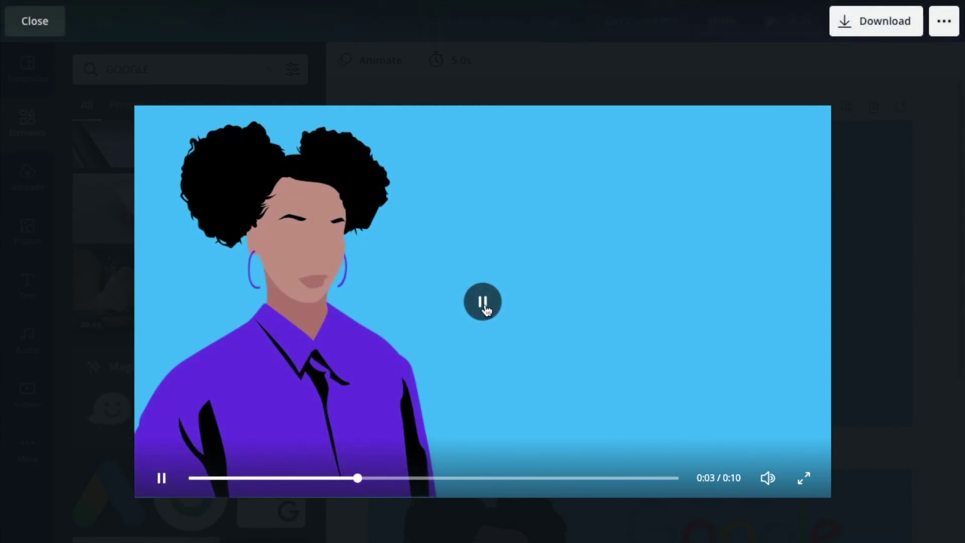
{"action": "left_click", "coordinate": [484, 306]}
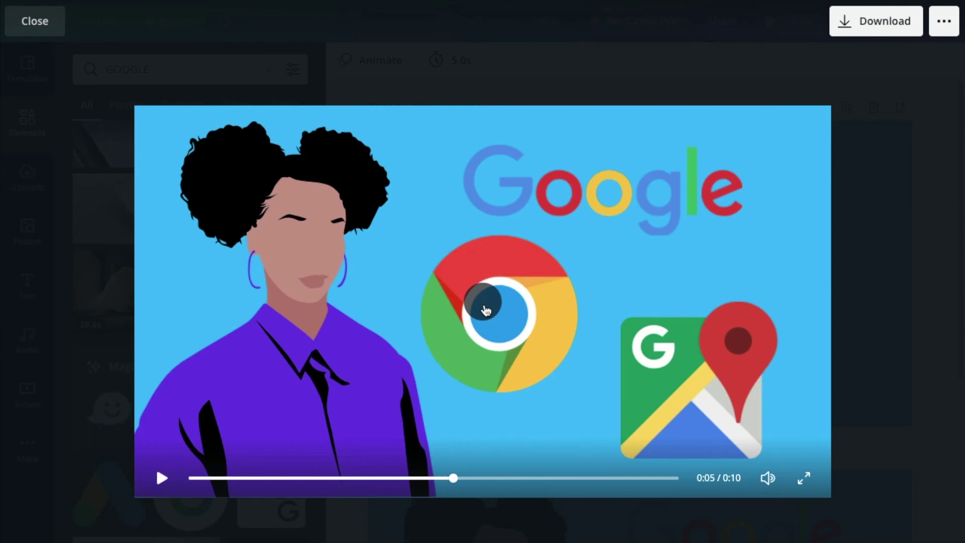
{"action": "key", "text": "Escape"}
{"action": "left_click", "coordinate": [691, 243]}
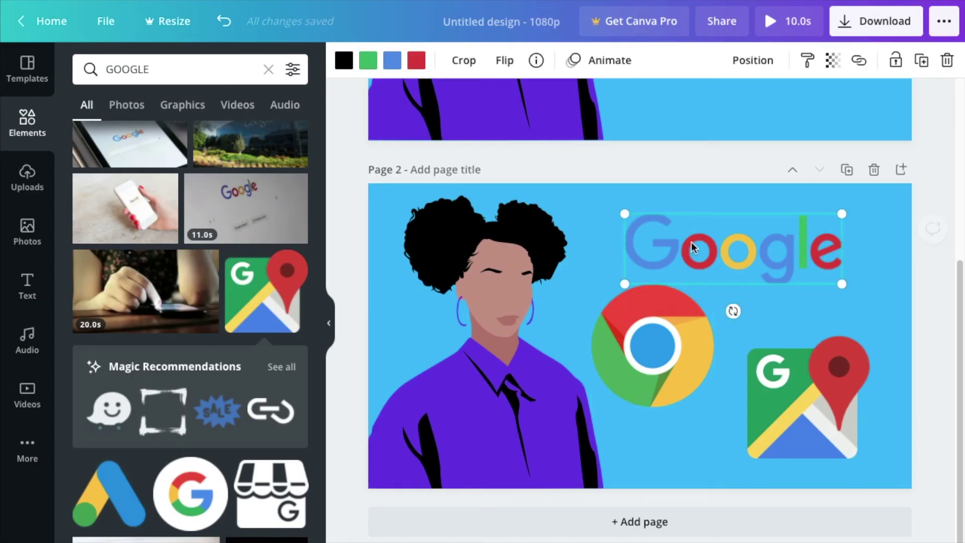
{"action": "left_click", "coordinate": [583, 61]}
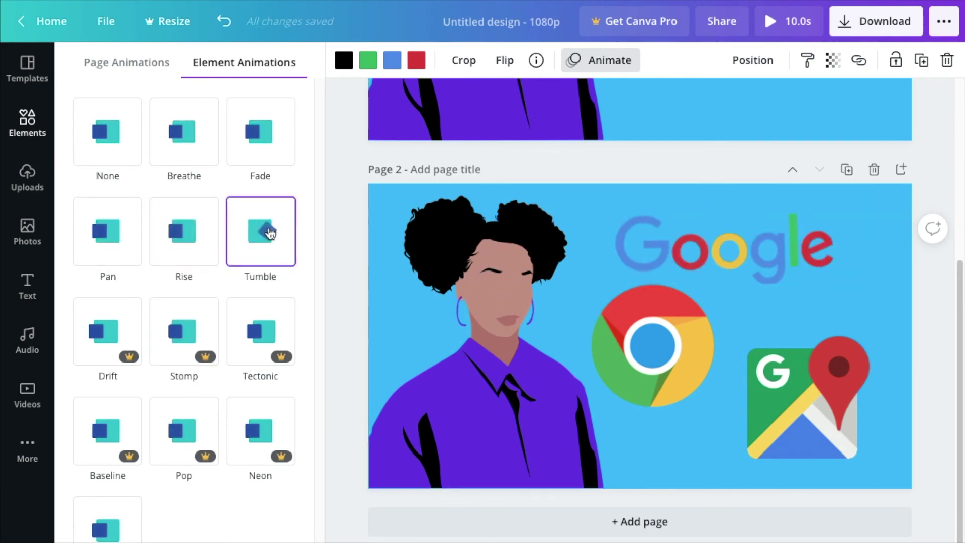
{"action": "left_click", "coordinate": [189, 235]}
{"action": "scroll", "coordinate": [603, 151], "scroll_direction": "up", "scroll_amount": 3}
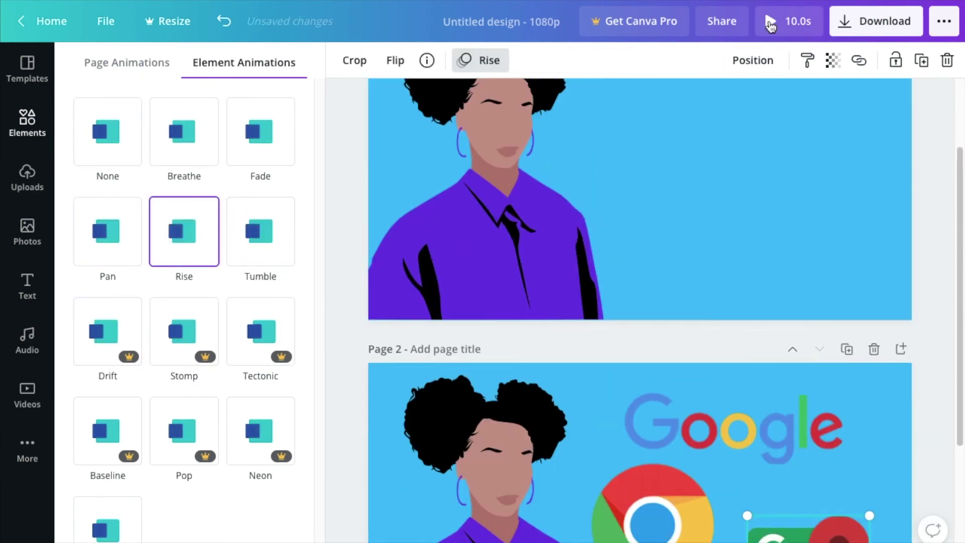
{"action": "left_click", "coordinate": [770, 23]}
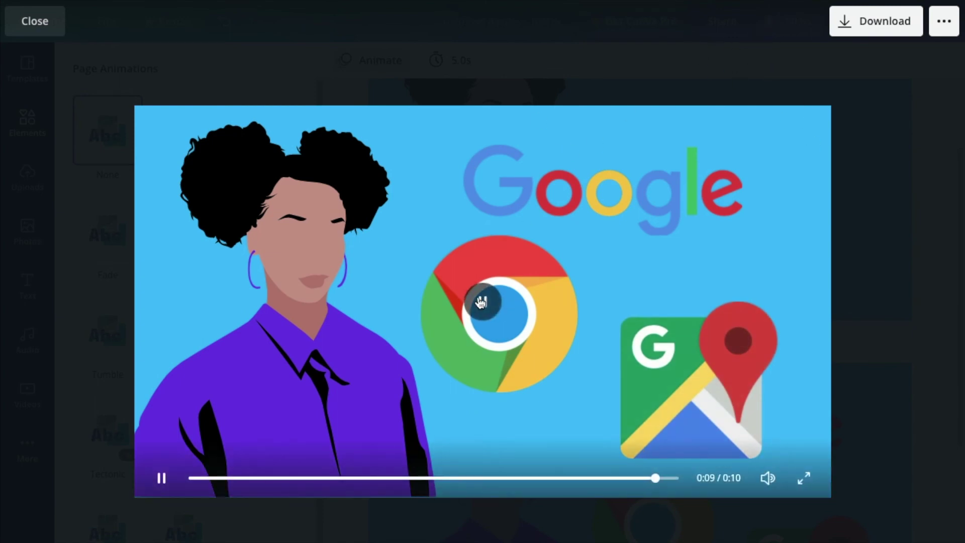
{"action": "left_click", "coordinate": [467, 317]}
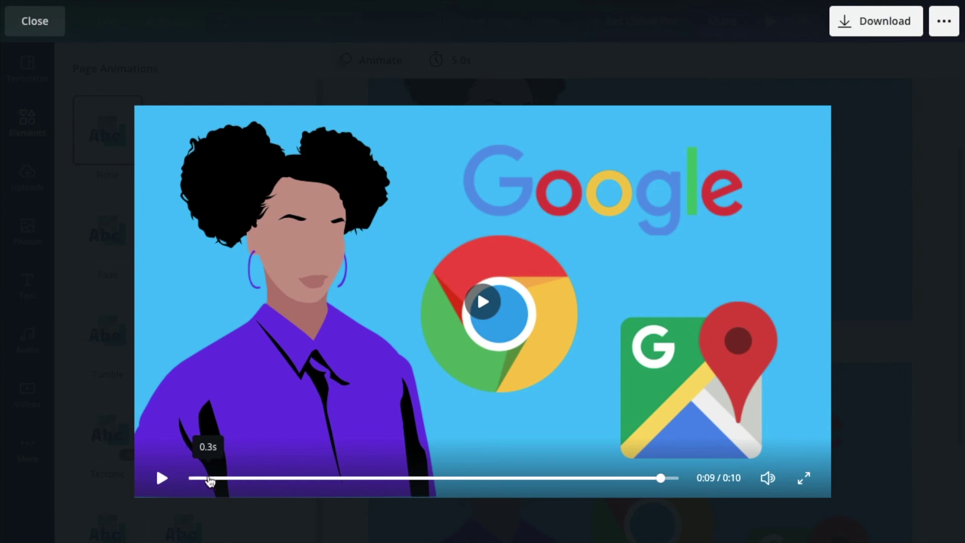
{"action": "left_click", "coordinate": [274, 476]}
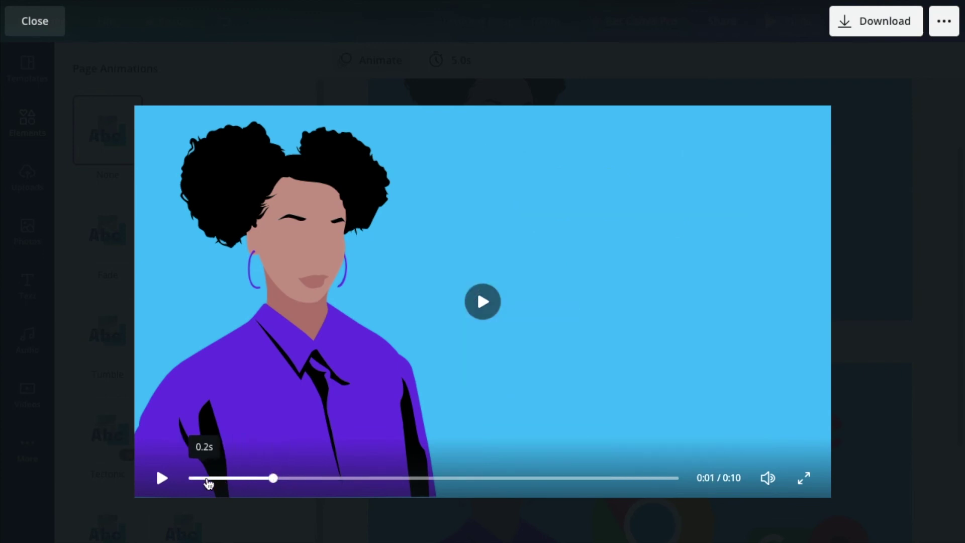
{"action": "left_click", "coordinate": [427, 473]}
{"action": "left_click", "coordinate": [444, 475]}
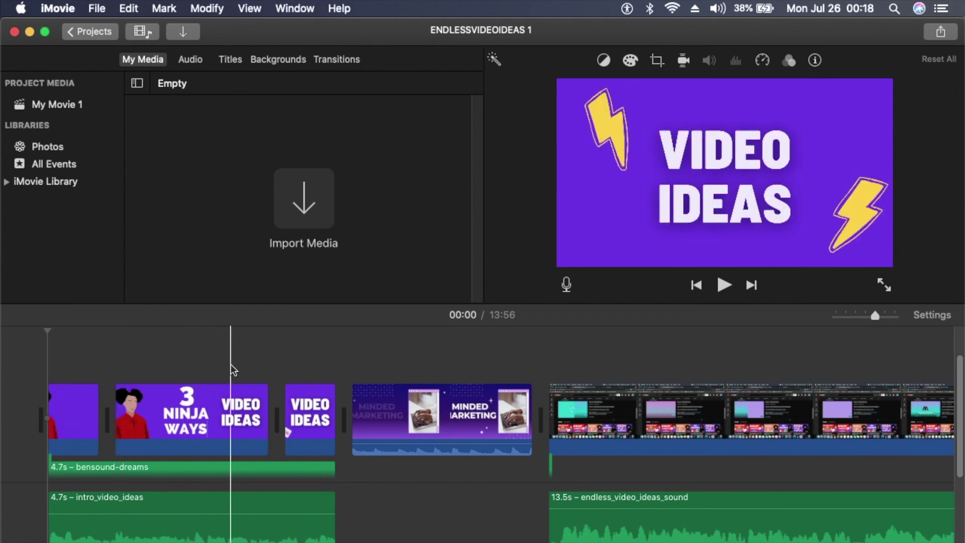
Scroll the timeline to review the earlier project's intro clips.
{"action": "scroll", "coordinate": [231, 370], "scroll_direction": "down", "scroll_amount": 3}
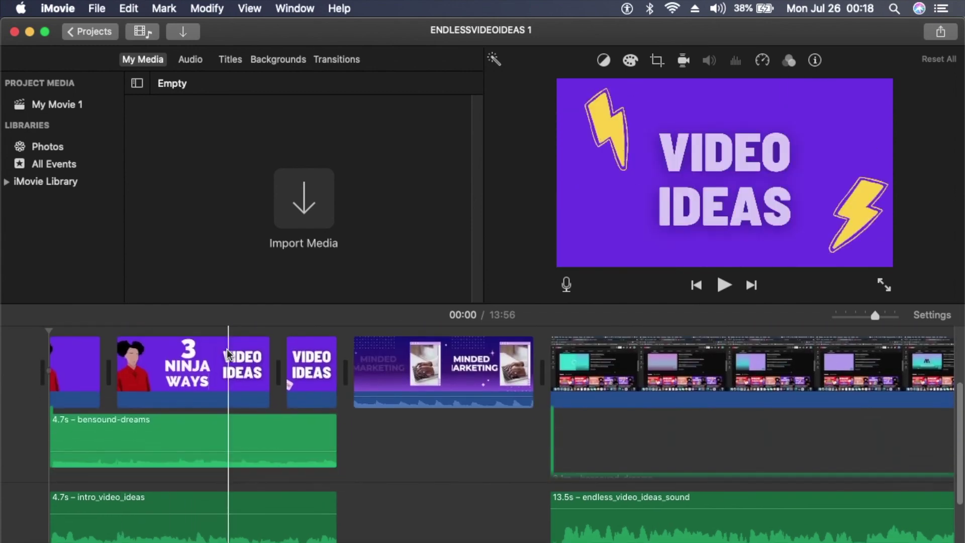
{"action": "scroll", "coordinate": [229, 354], "scroll_direction": "down", "scroll_amount": 2}
{"action": "scroll", "coordinate": [229, 354], "scroll_direction": "up", "scroll_amount": 4}
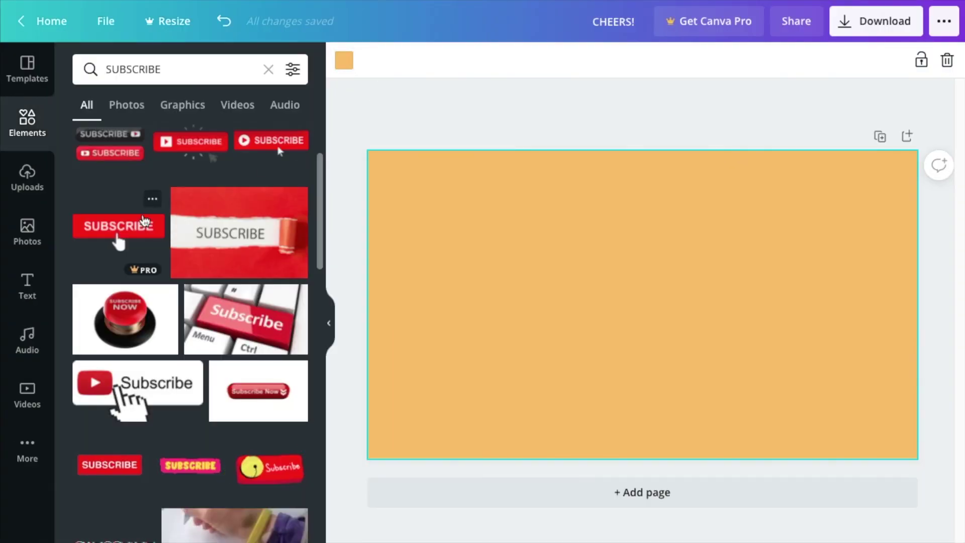
Add the uploaded woman-with-SALE sticker to the orange page, align it left and enlarge it to about 785 × 571.
{"action": "left_click", "coordinate": [29, 191]}
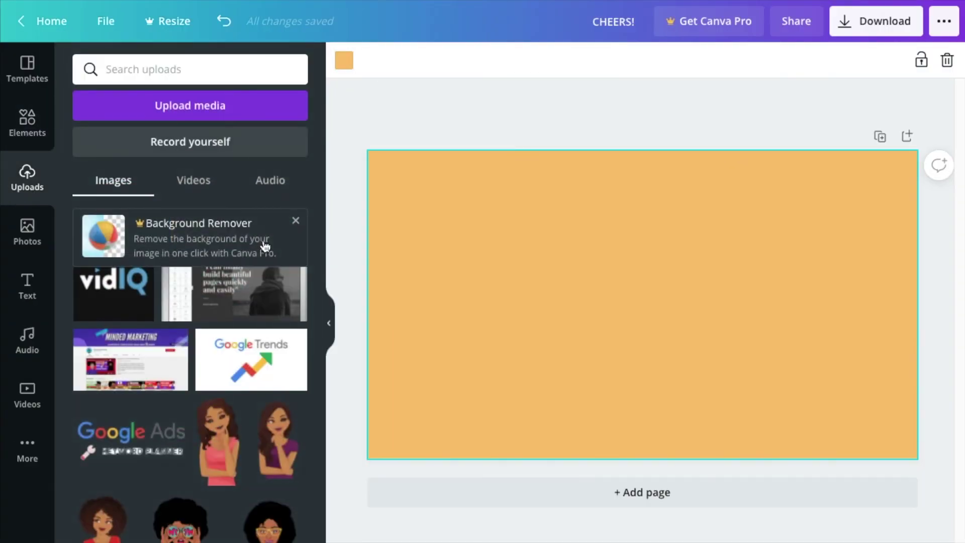
{"action": "scroll", "coordinate": [213, 385], "scroll_direction": "down", "scroll_amount": 10}
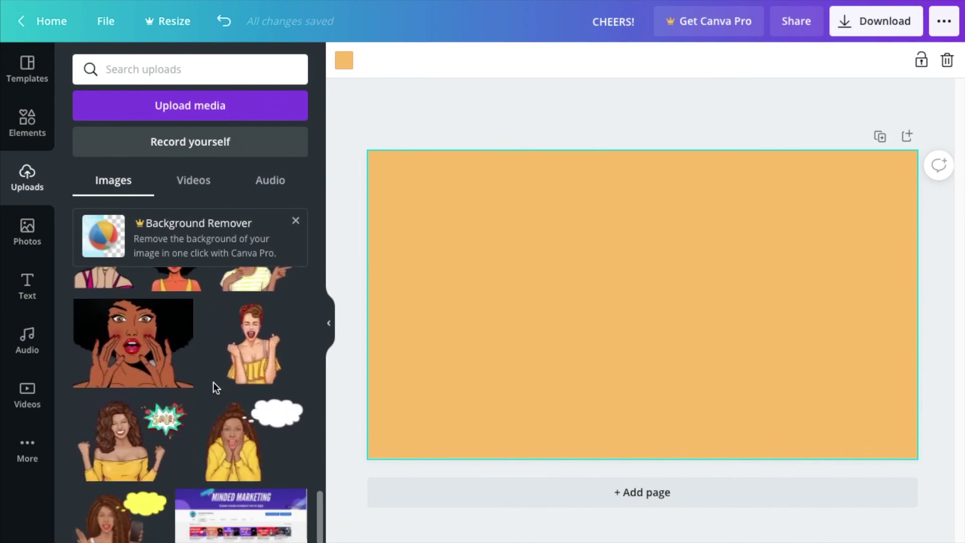
{"action": "scroll", "coordinate": [213, 382], "scroll_direction": "down", "scroll_amount": 2}
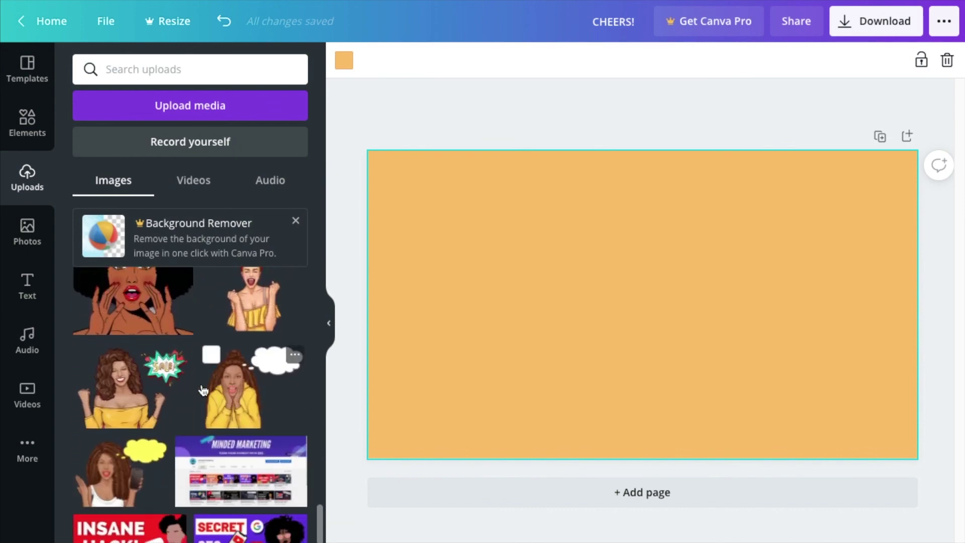
{"action": "left_click", "coordinate": [133, 401]}
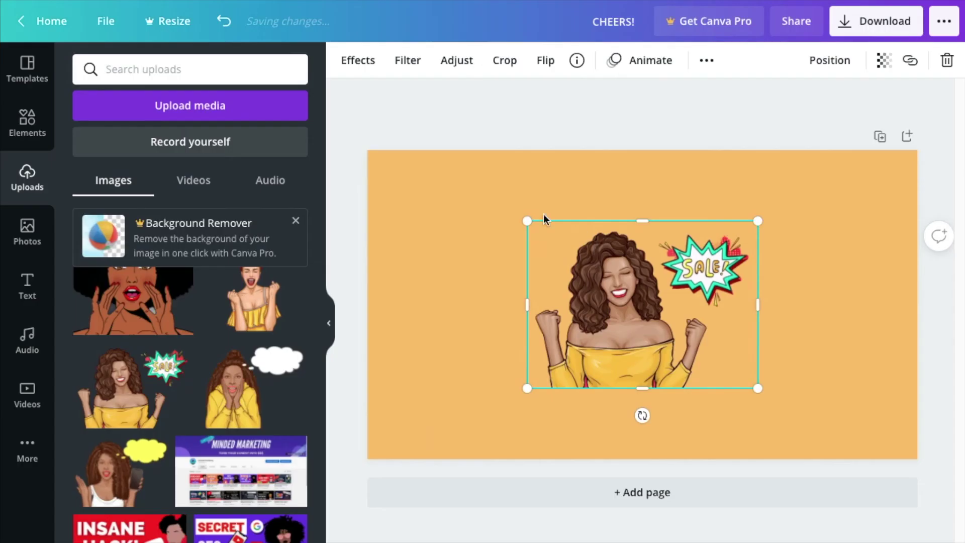
{"action": "left_click_drag", "start_coordinate": [424, 271], "coordinate": [101, 207]}
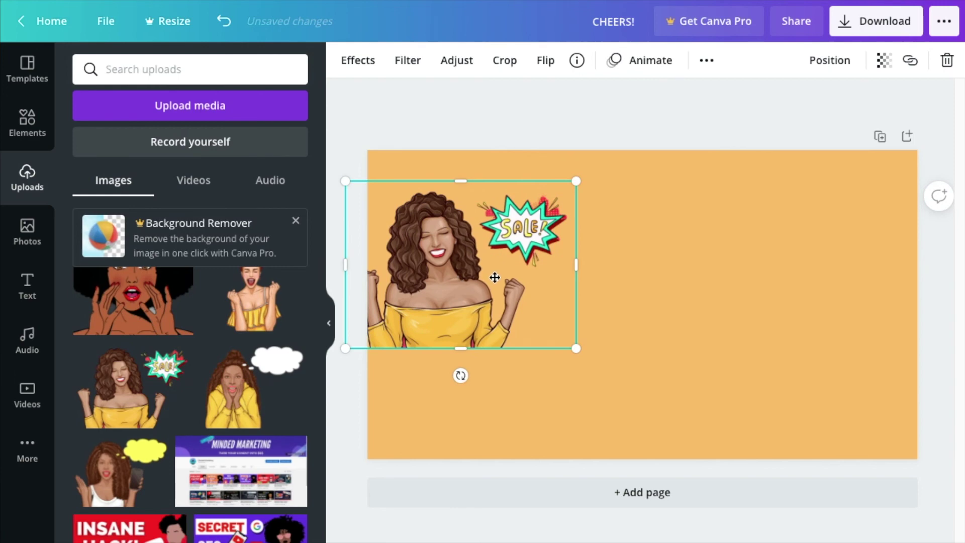
{"action": "key", "text": "ctrl+z"}
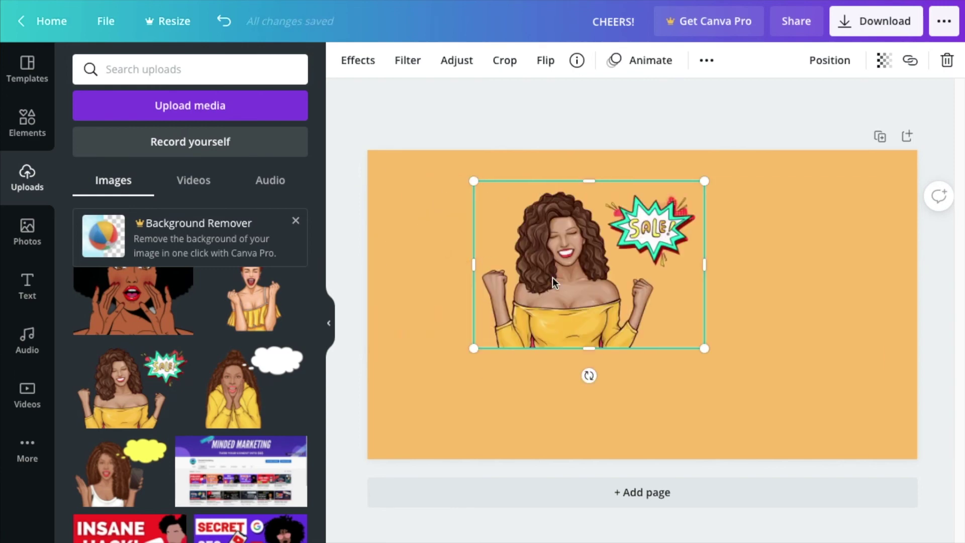
{"action": "left_click_drag", "start_coordinate": [552, 276], "coordinate": [459, 272]}
{"action": "left_click_drag", "start_coordinate": [646, 376], "coordinate": [727, 461]}
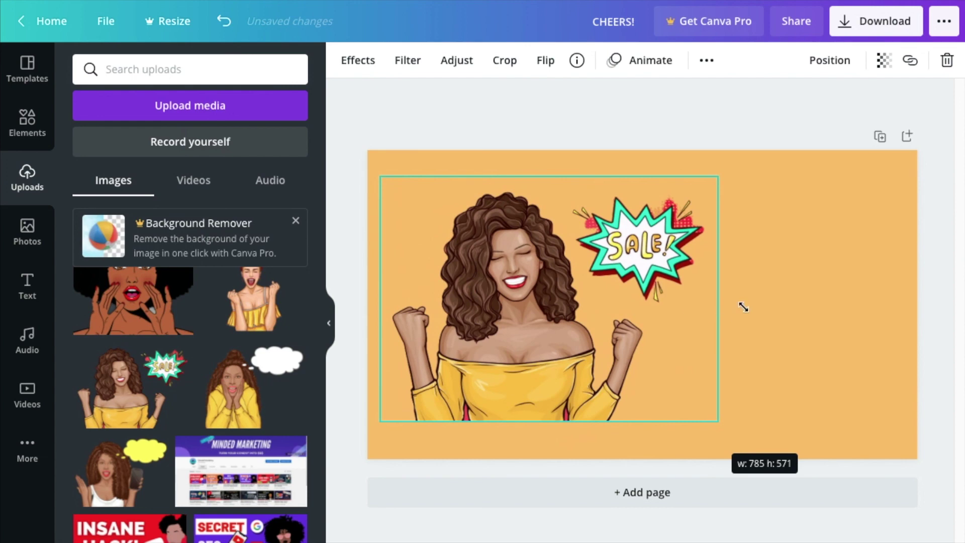
Finish enlarging the sticker and add a rectangle filled with the page's orange colour.
{"action": "left_click_drag", "start_coordinate": [743, 307], "coordinate": [751, 309]}
{"action": "key", "text": "r"}
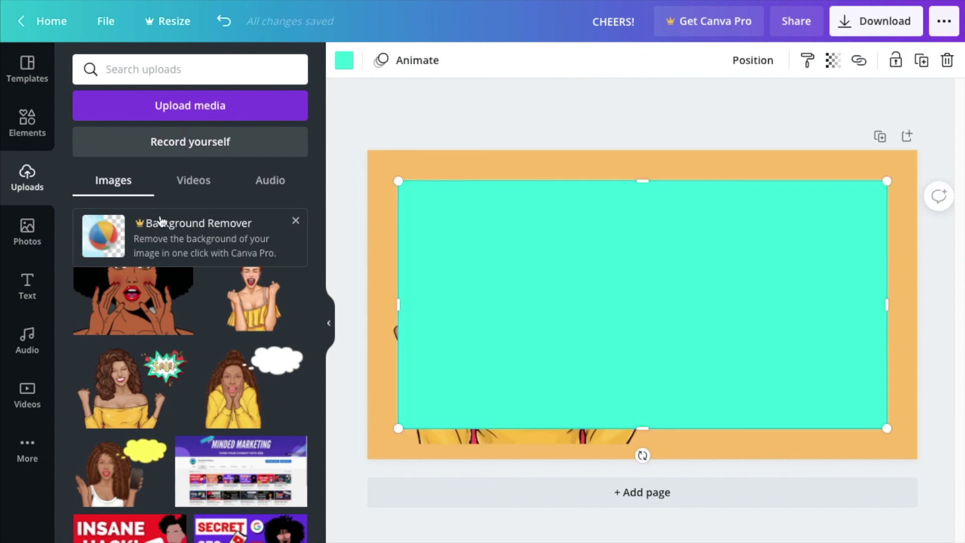
{"action": "left_click", "coordinate": [24, 142]}
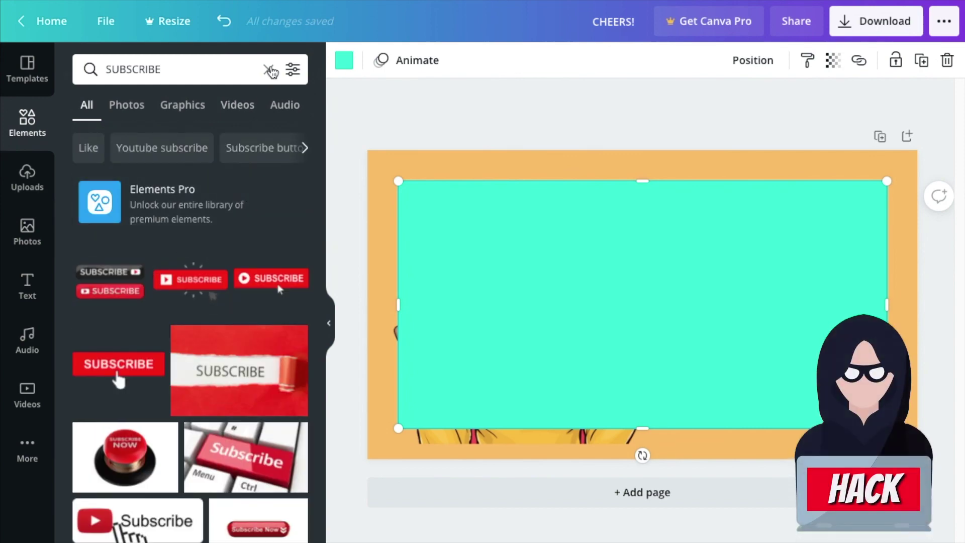
{"action": "left_click", "coordinate": [269, 69]}
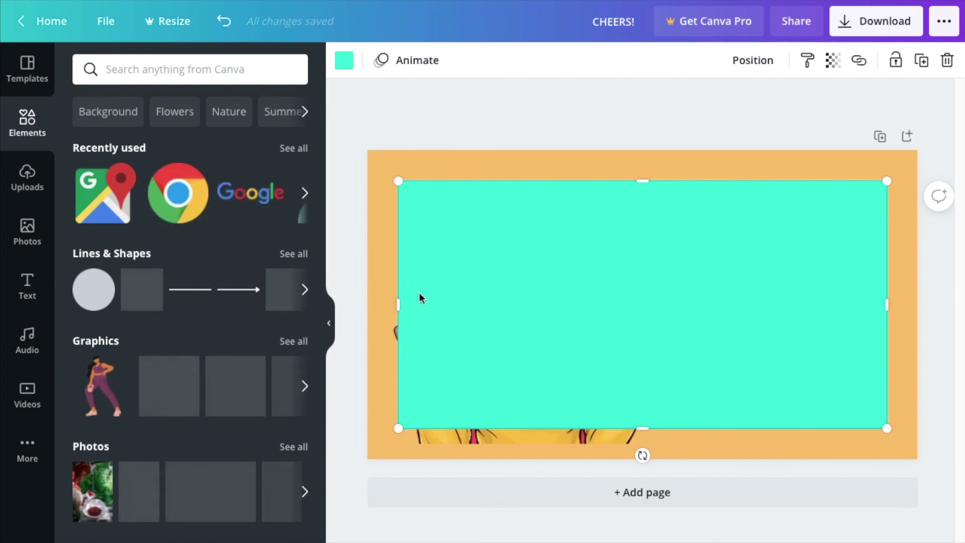
{"action": "left_click", "coordinate": [343, 61]}
{"action": "left_click", "coordinate": [170, 142]}
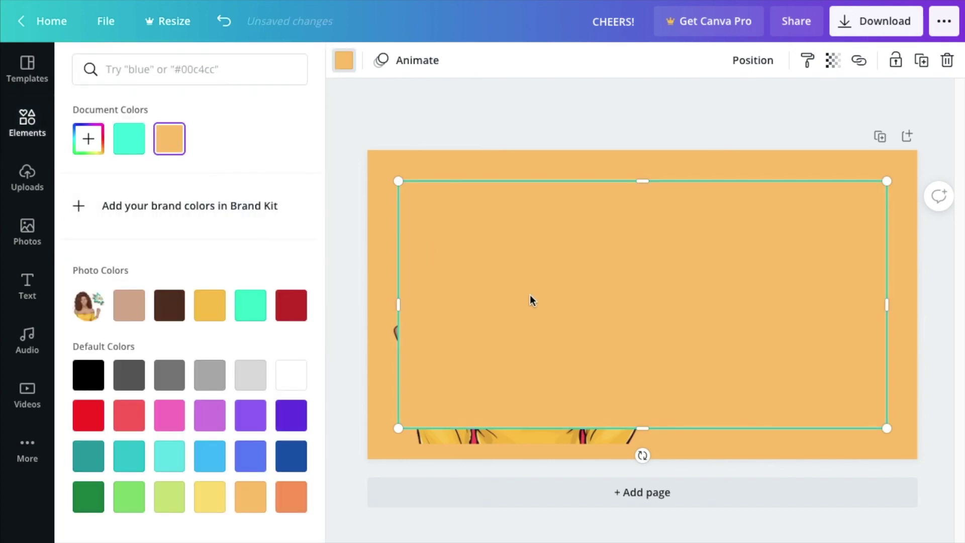
Resize and position the orange rectangle over the SALE burst, keeping the woman's face and fist visible.
{"action": "left_click_drag", "start_coordinate": [887, 301], "coordinate": [632, 304]}
{"action": "left_click_drag", "start_coordinate": [536, 244], "coordinate": [638, 243]}
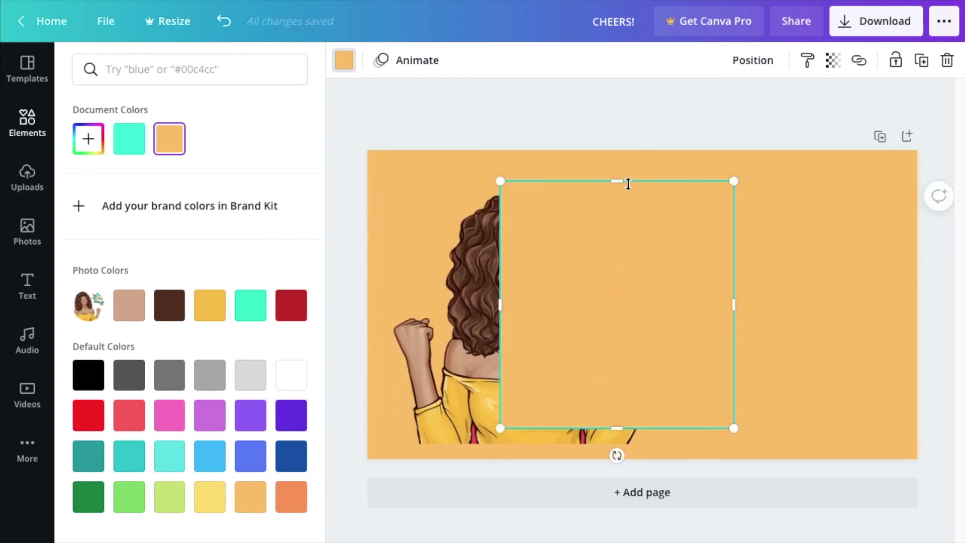
{"action": "left_click_drag", "start_coordinate": [590, 305], "coordinate": [588, 280]}
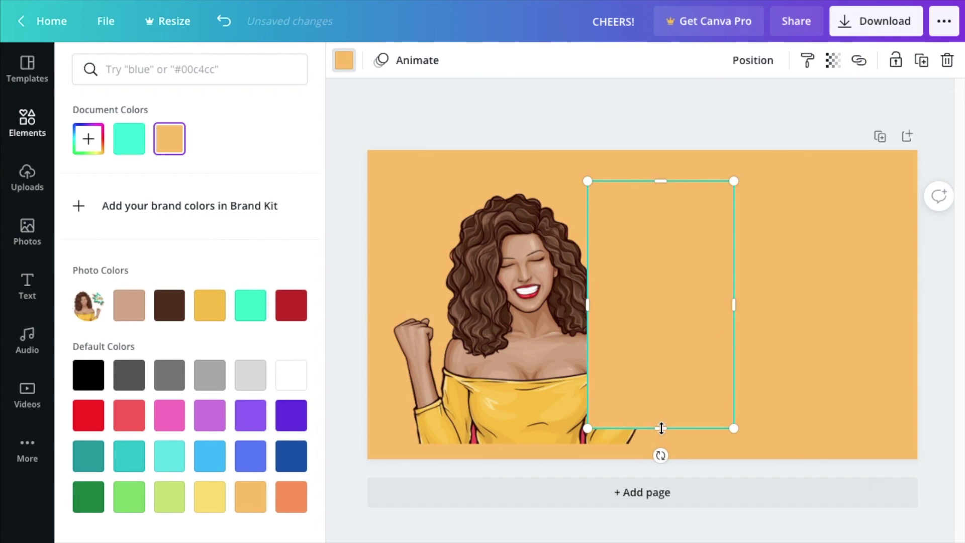
{"action": "left_click_drag", "start_coordinate": [661, 428], "coordinate": [663, 323]}
{"action": "left_click_drag", "start_coordinate": [661, 181], "coordinate": [669, 197]}
{"action": "left_click_drag", "start_coordinate": [653, 304], "coordinate": [670, 275]}
{"action": "left_click_drag", "start_coordinate": [655, 221], "coordinate": [666, 250]}
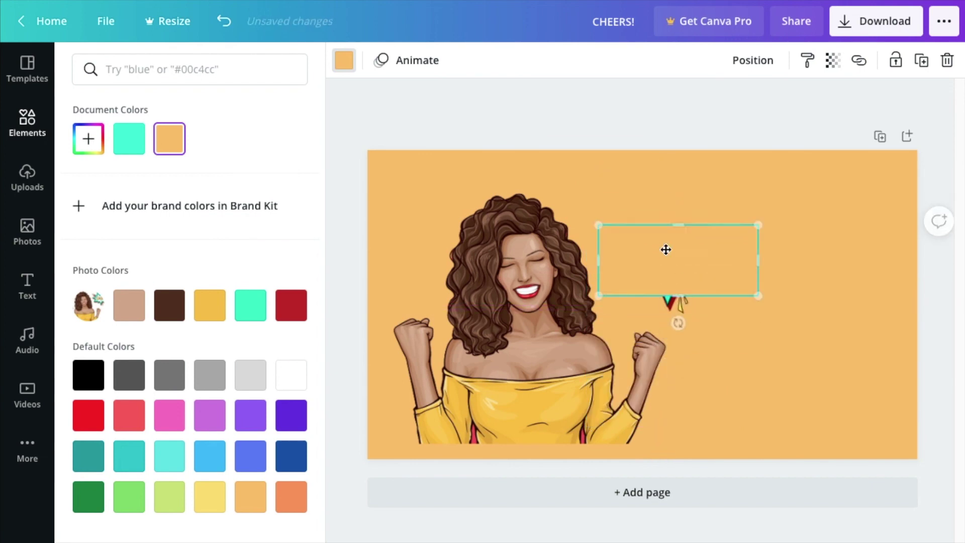
{"action": "left_click", "coordinate": [841, 295]}
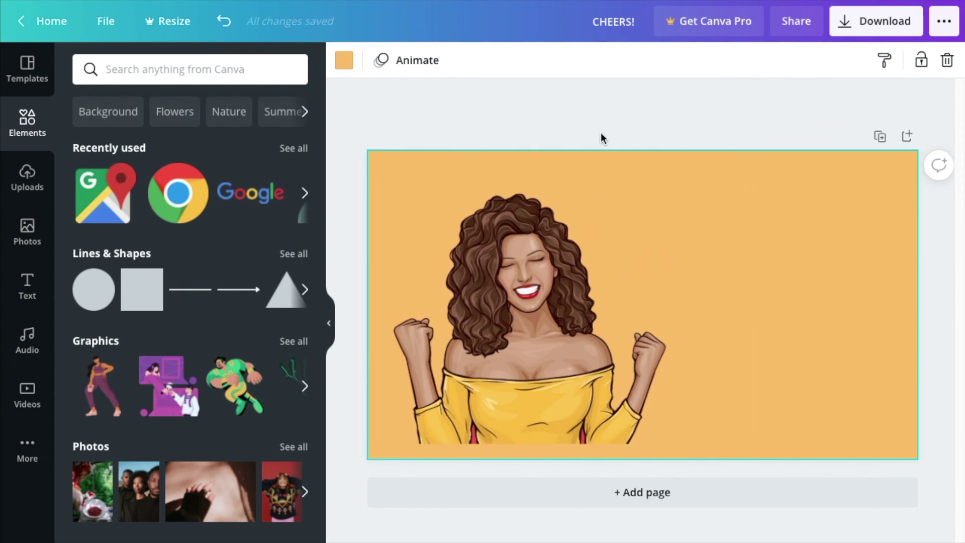
Group the woman with her orange cover rectangles and move the group down-left, cutting her torso at the page's bottom edge.
{"action": "left_click_drag", "start_coordinate": [502, 118], "coordinate": [734, 342]}
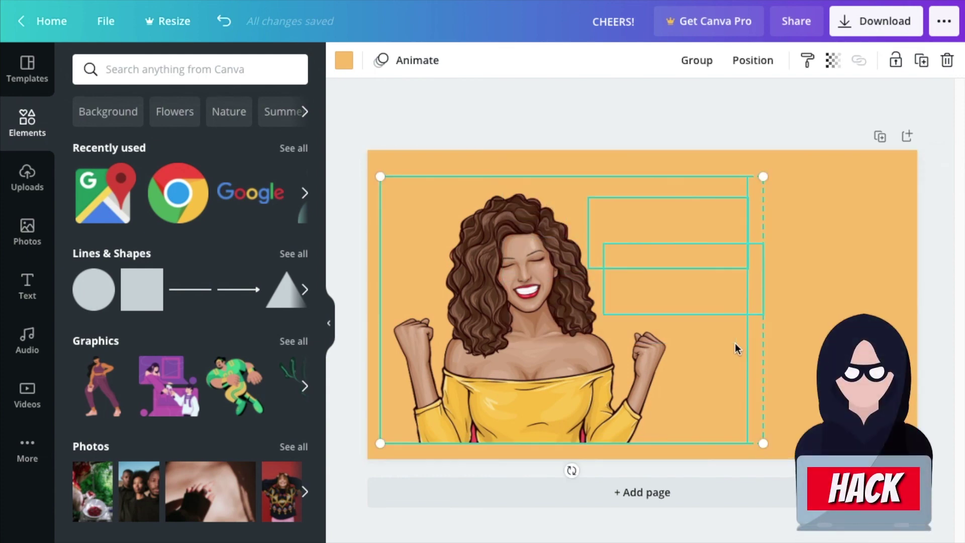
{"action": "left_click", "coordinate": [693, 70]}
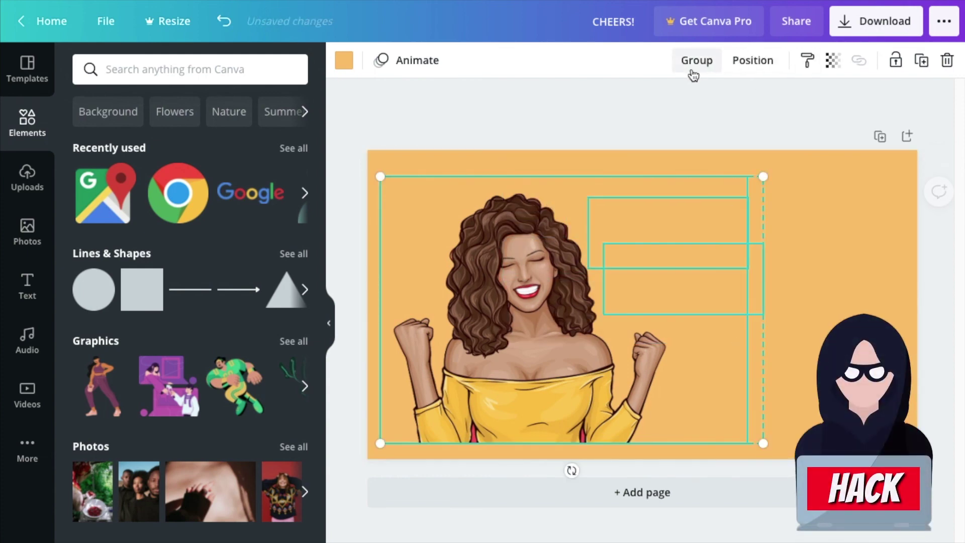
{"action": "left_click", "coordinate": [621, 121]}
{"action": "left_click_drag", "start_coordinate": [535, 242], "coordinate": [527, 259]}
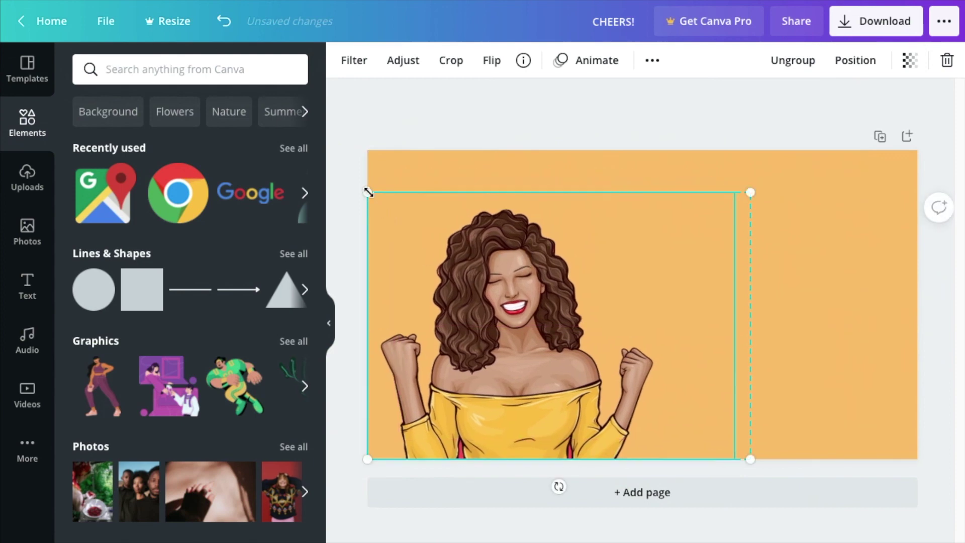
{"action": "left_click", "coordinate": [357, 103]}
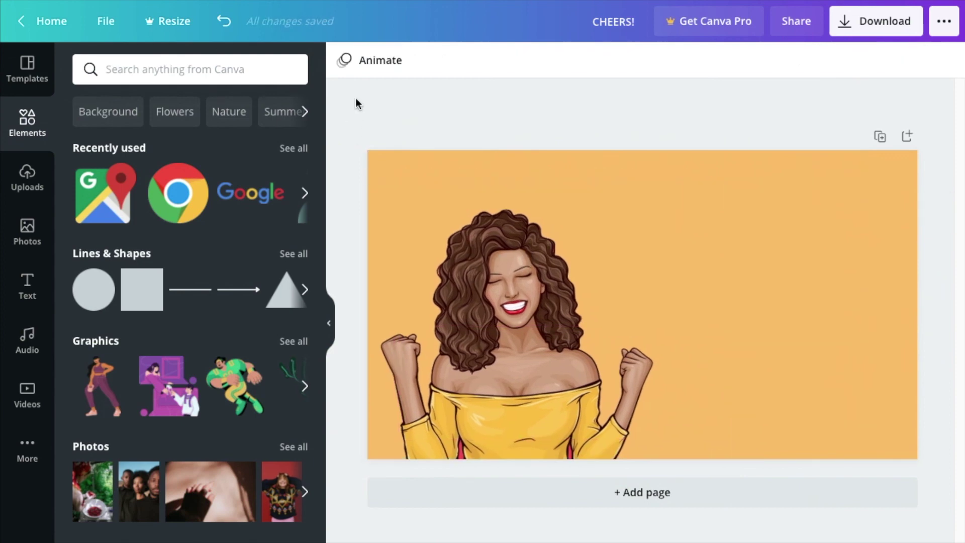